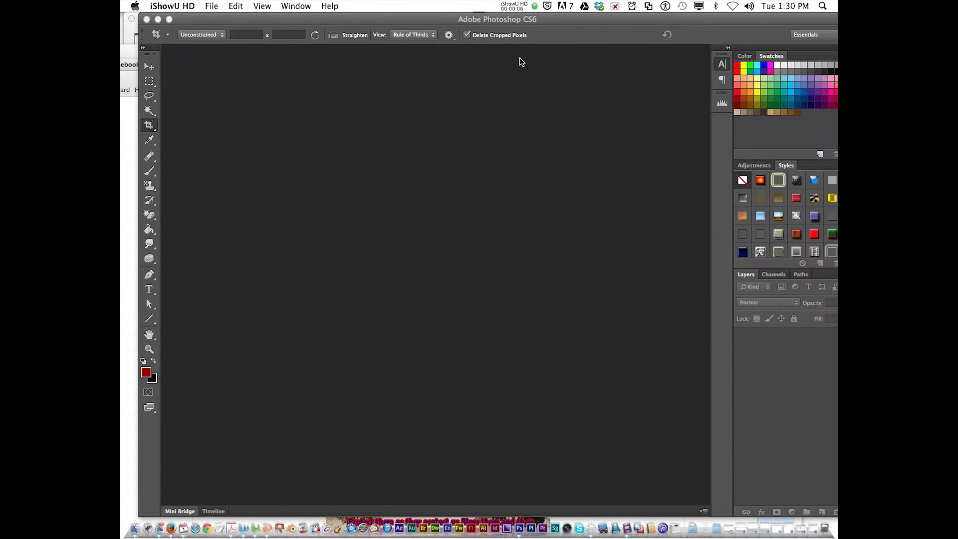
Activate the Photoshop CS6 window and zoom it to fill the screen.
left_click(394, 21)
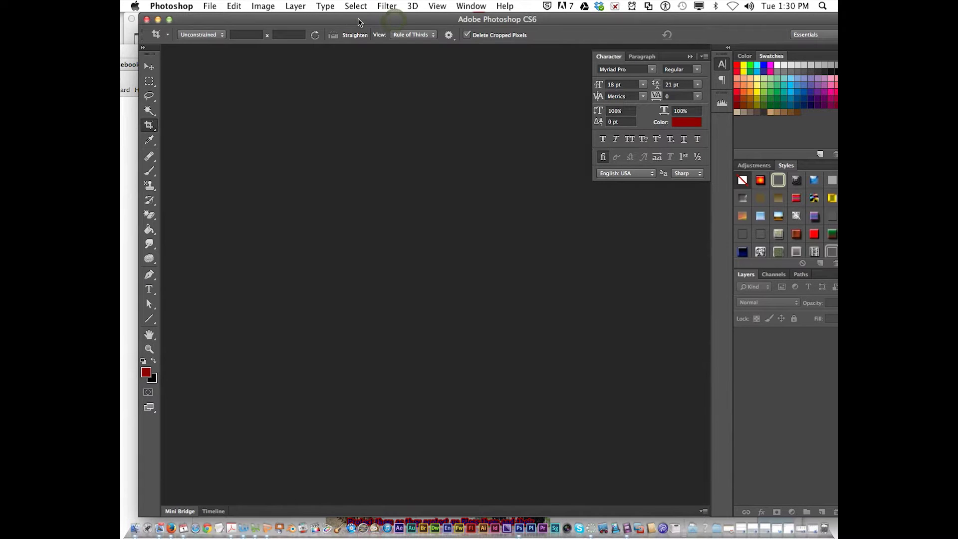
double_click(333, 22)
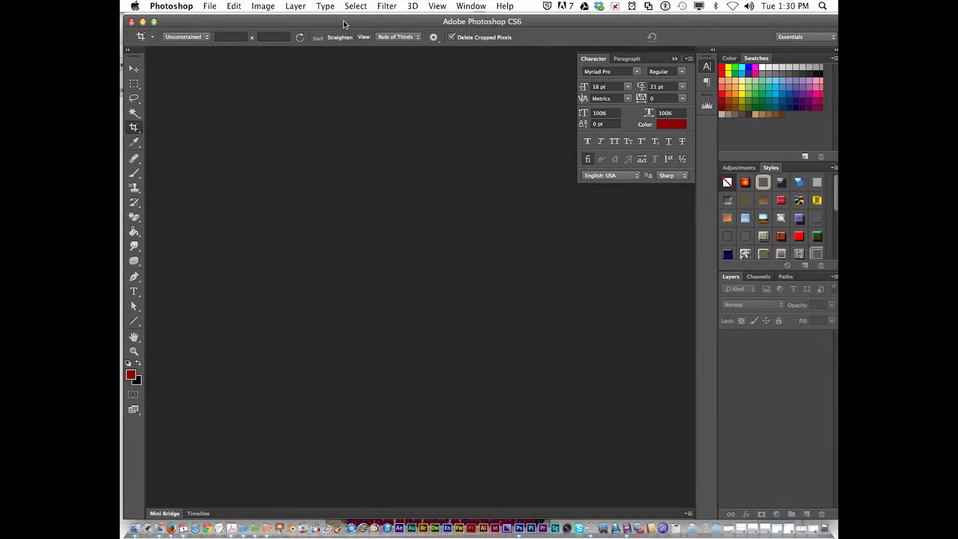
Scroll the Photo Collage assignment to Required items and highlight the 11 x 8.5 in, 72px image line.
left_click(171, 528)
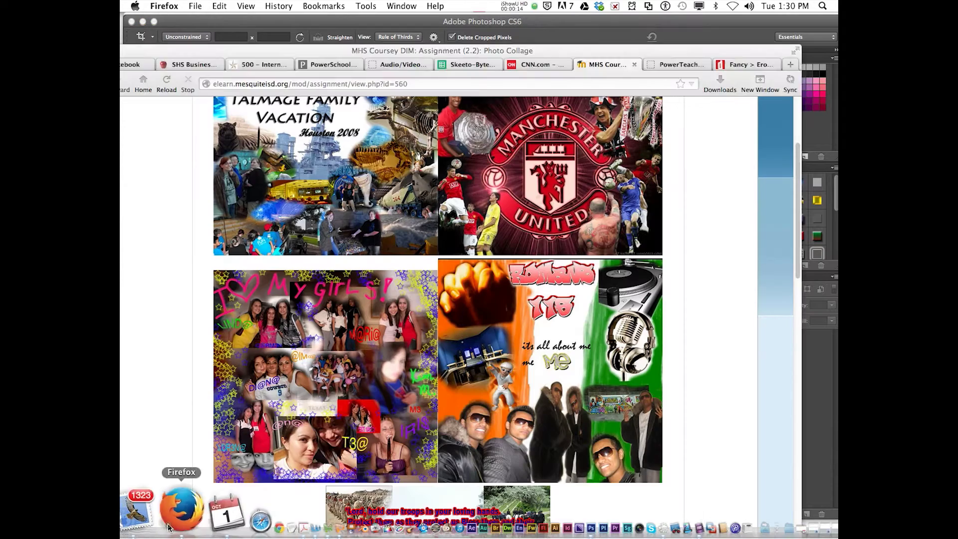
scroll(403, 341, "up", 5)
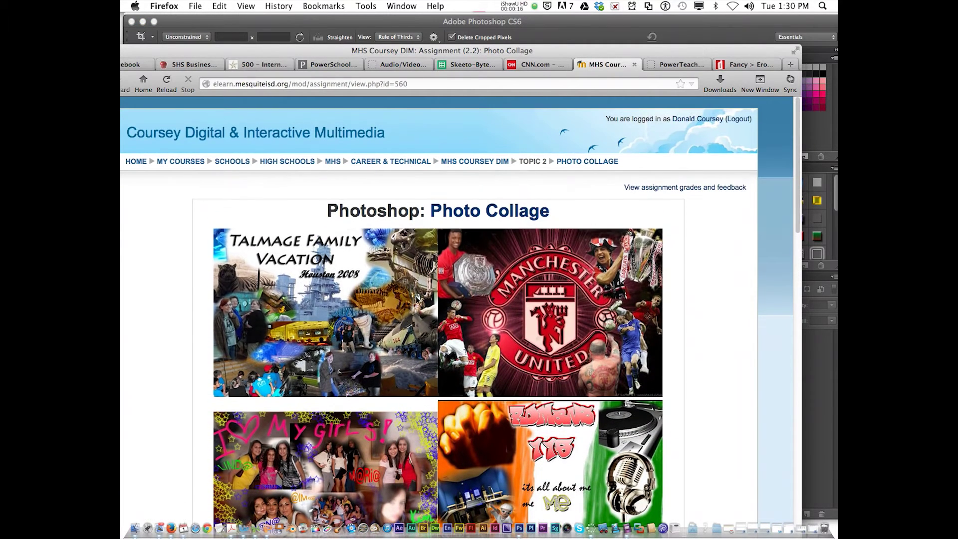
scroll(453, 285, "down", 3)
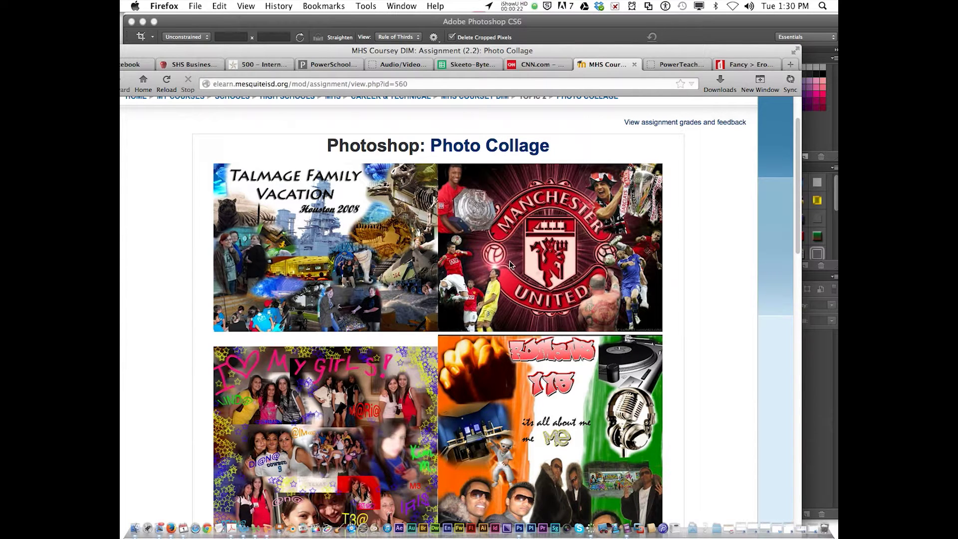
scroll(505, 275, "down", 2)
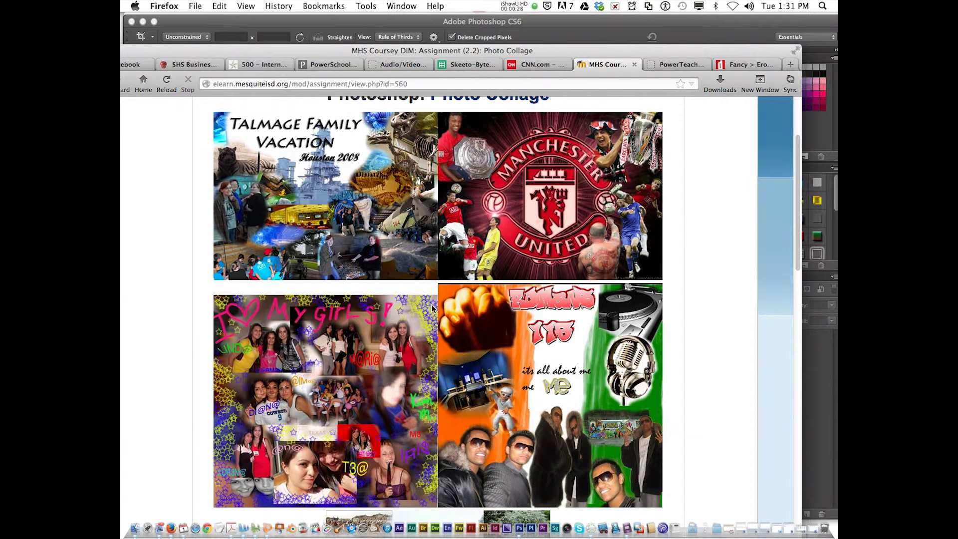
scroll(432, 308, "down", 3)
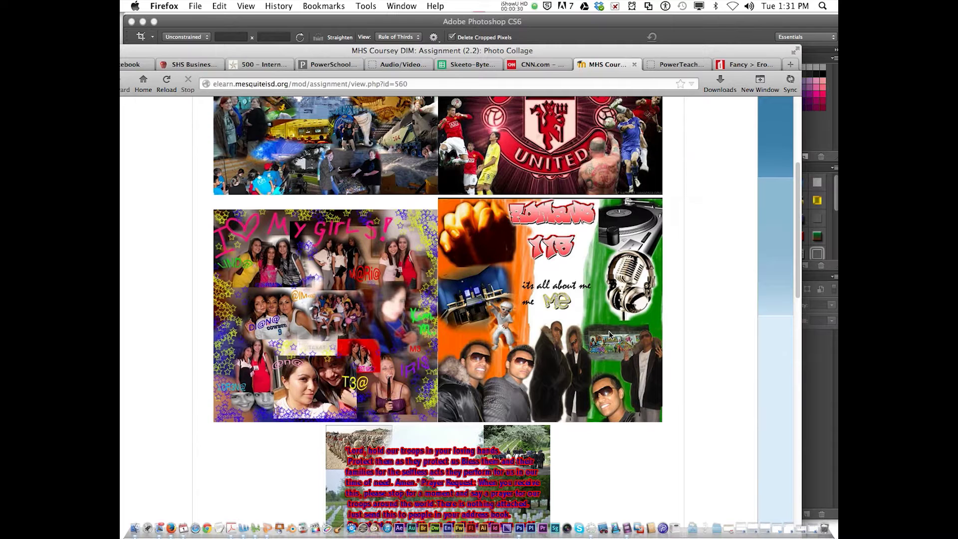
scroll(610, 334, "down", 10)
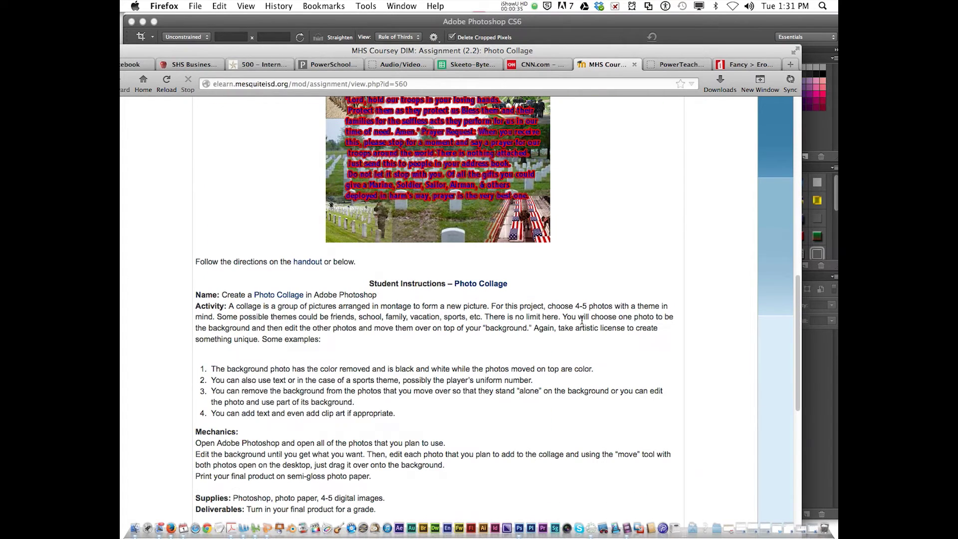
scroll(582, 320, "down", 1)
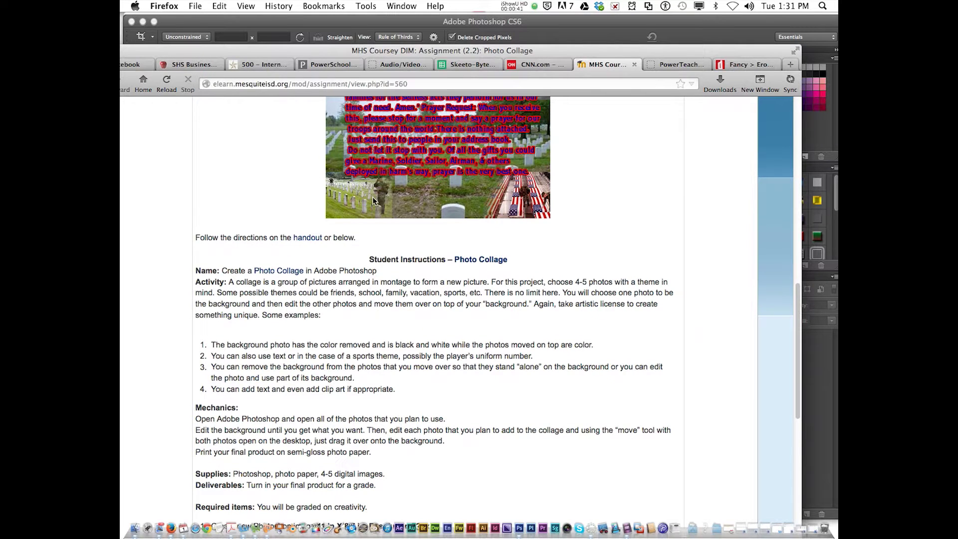
scroll(340, 366, "down", 7)
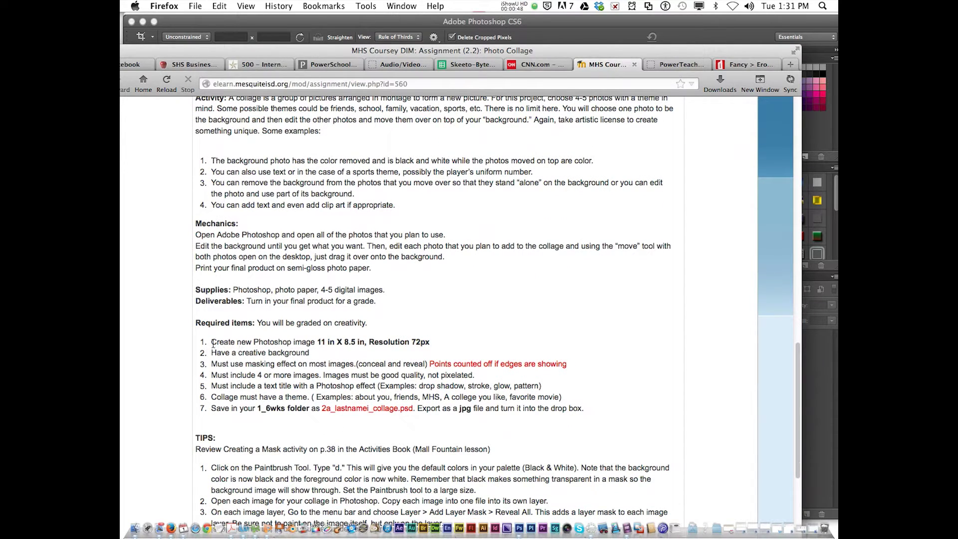
left_click_drag(230, 343, 433, 343)
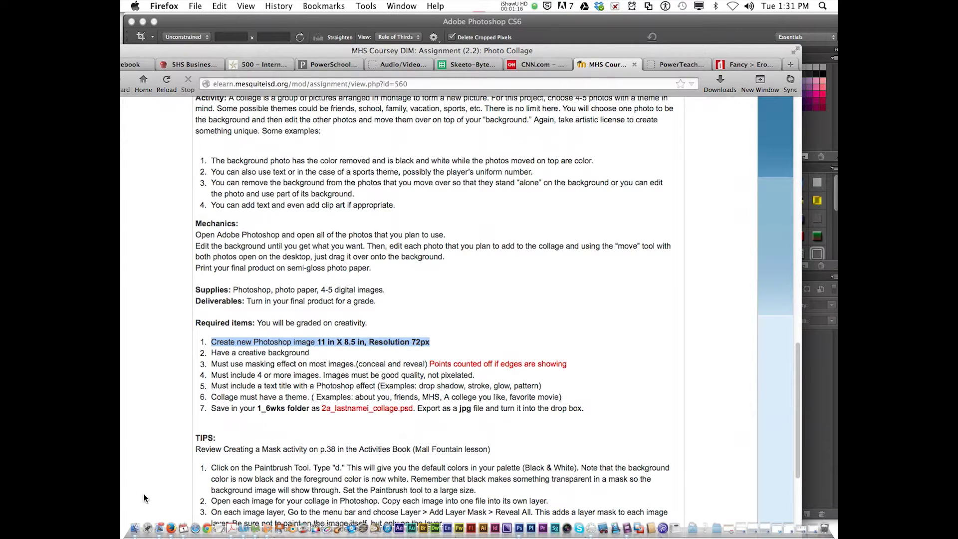
Quick Look 101588.jpg, Predator At Dawn, Elder_Predator and meh.ro3709 in the Predator-collage folder.
left_click(135, 528)
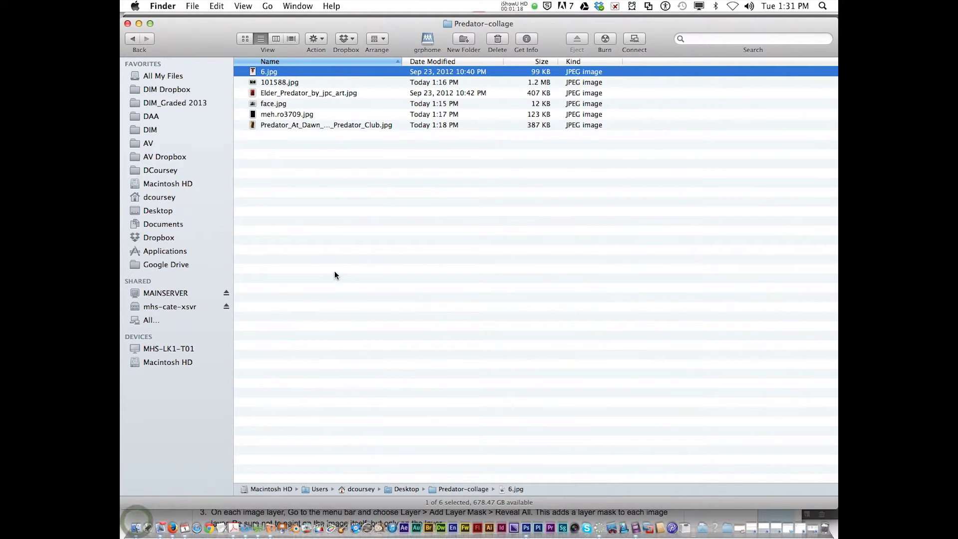
left_click(275, 83)
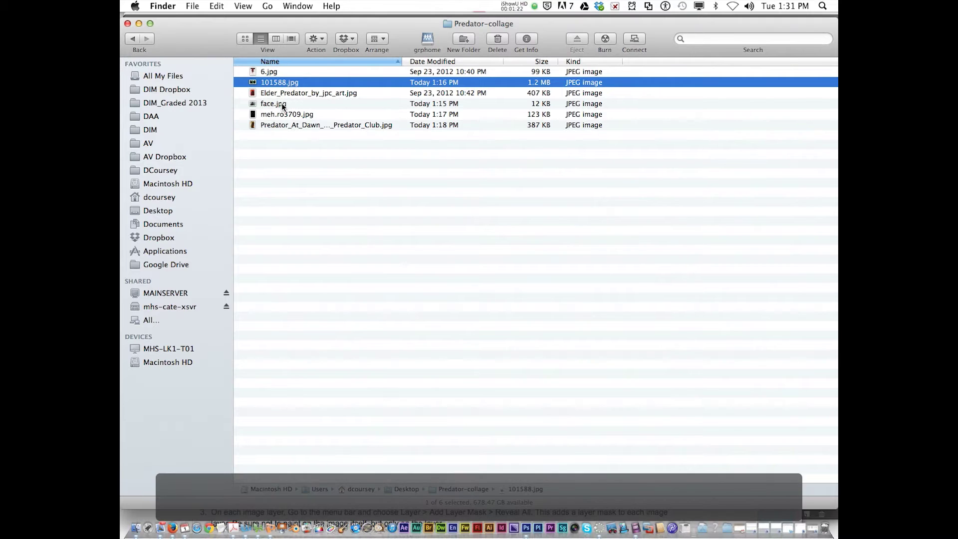
key("space")
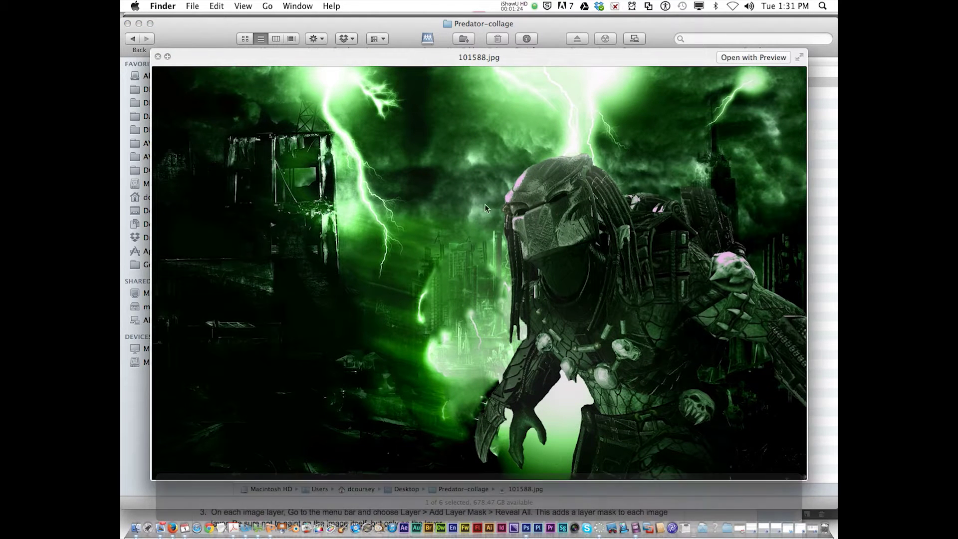
key("space")
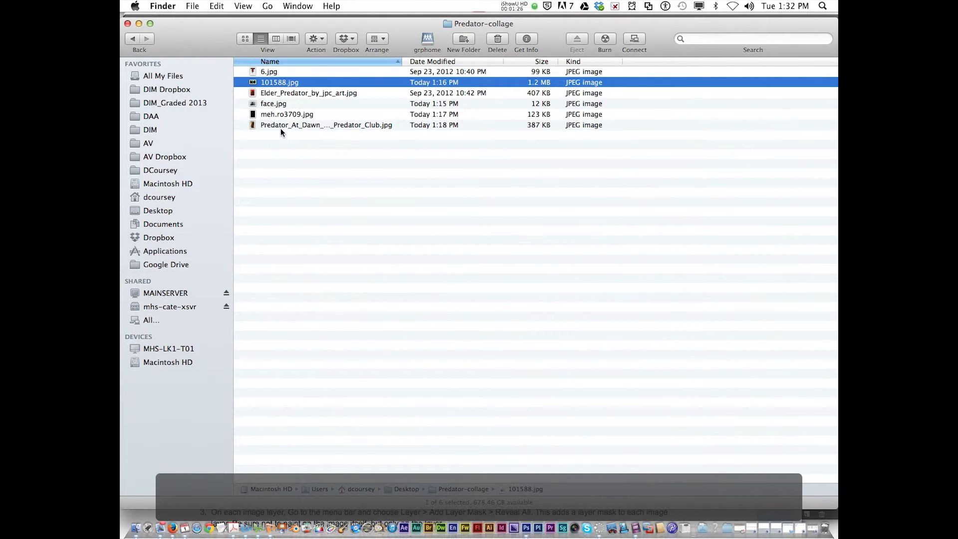
left_click(280, 124)
key("space")
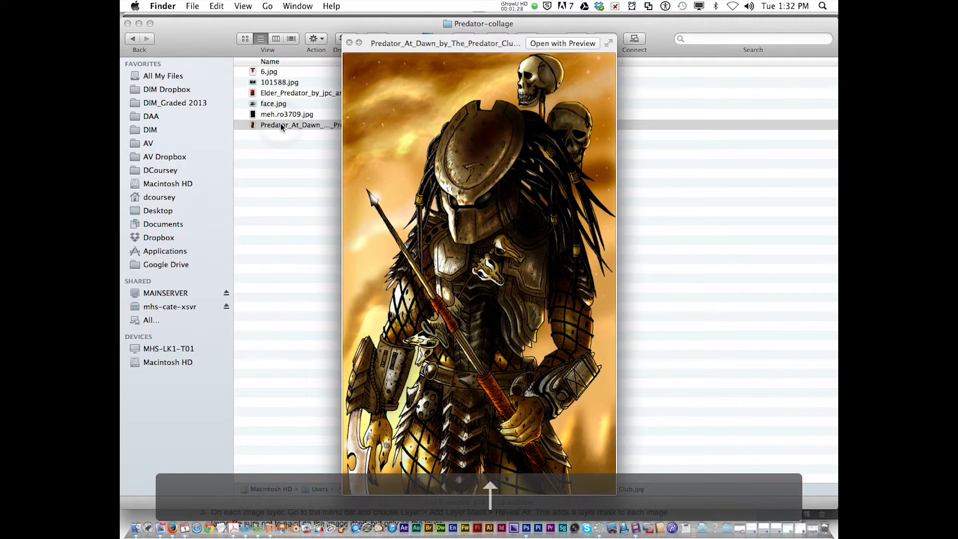
key("Up")
key("Up")
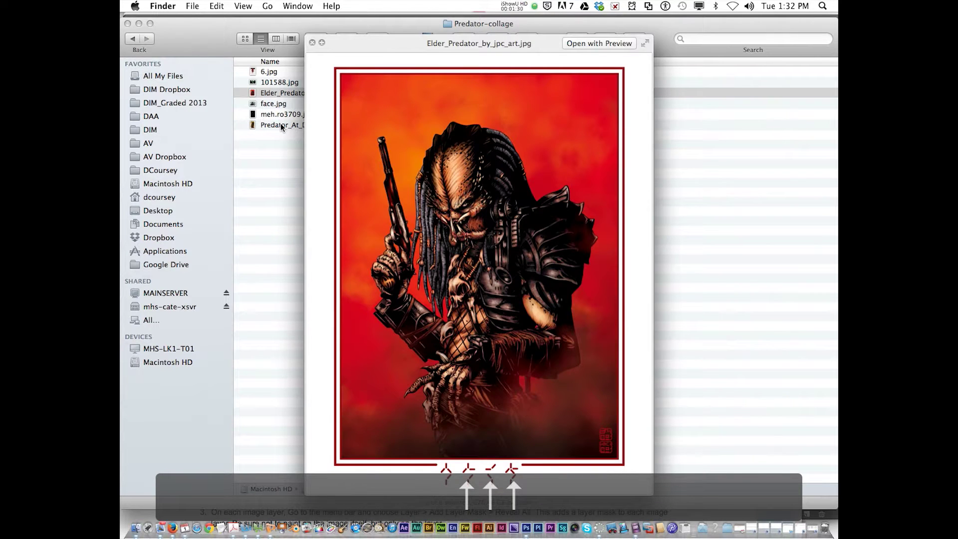
key("Down")
key("Down")
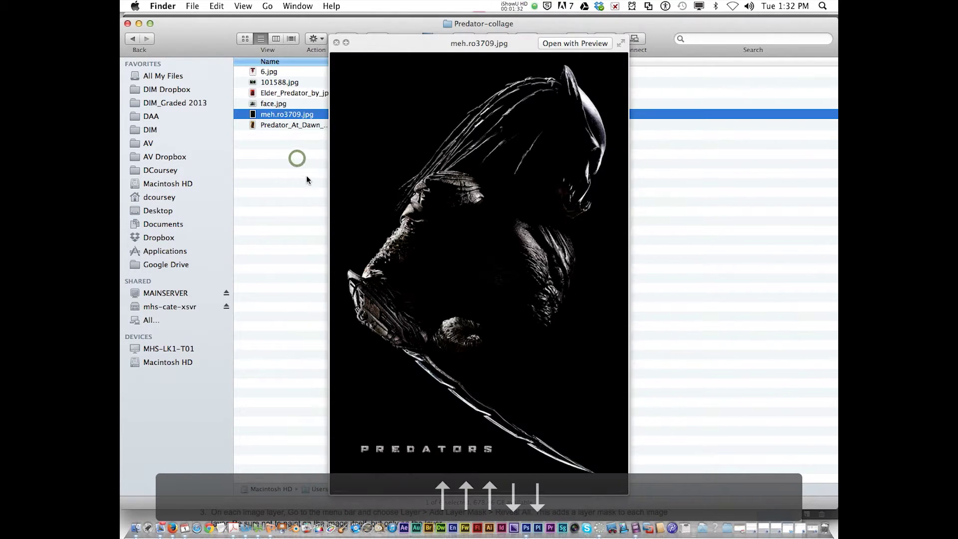
key("space")
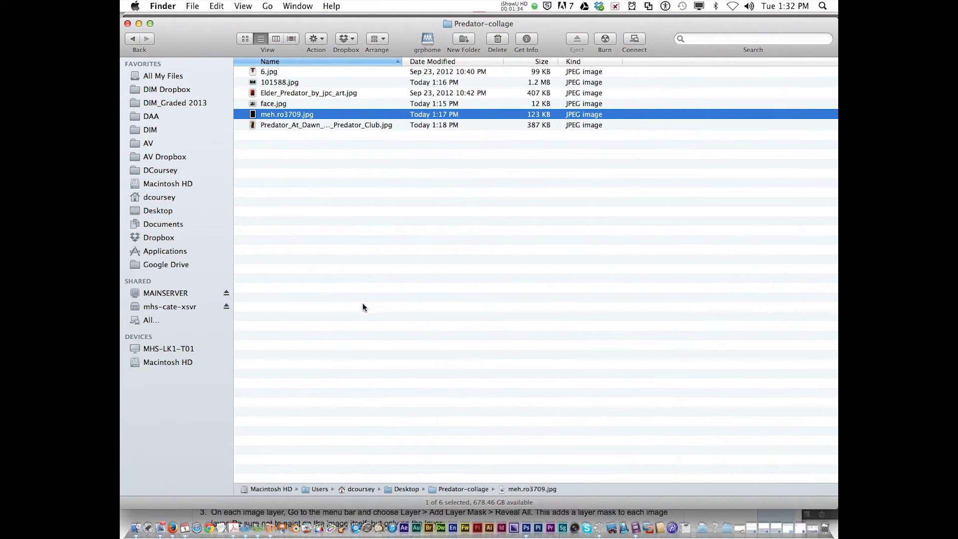
left_click(526, 528)
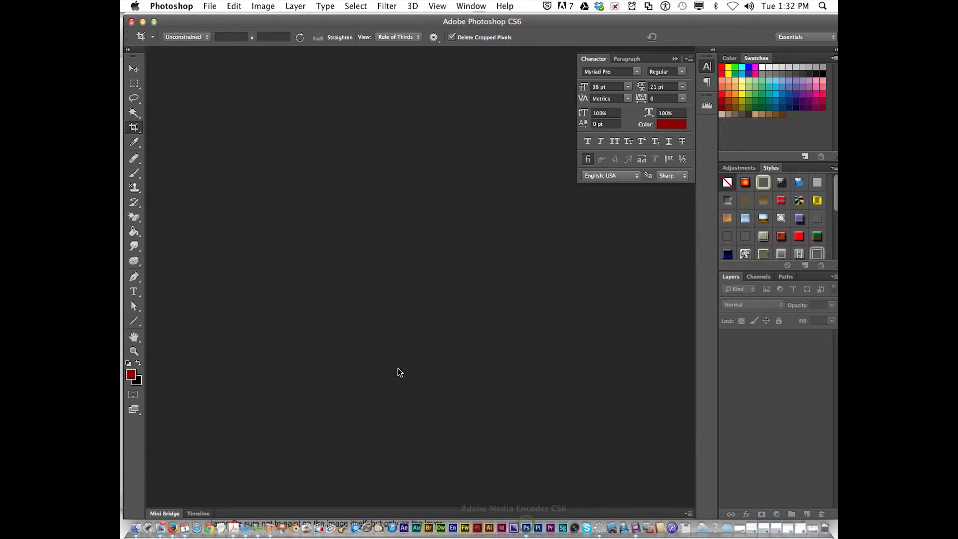
Set up a new document from the U.S. Paper preset at 11 × 8.5 inches, 72 ppi.
left_click(210, 6)
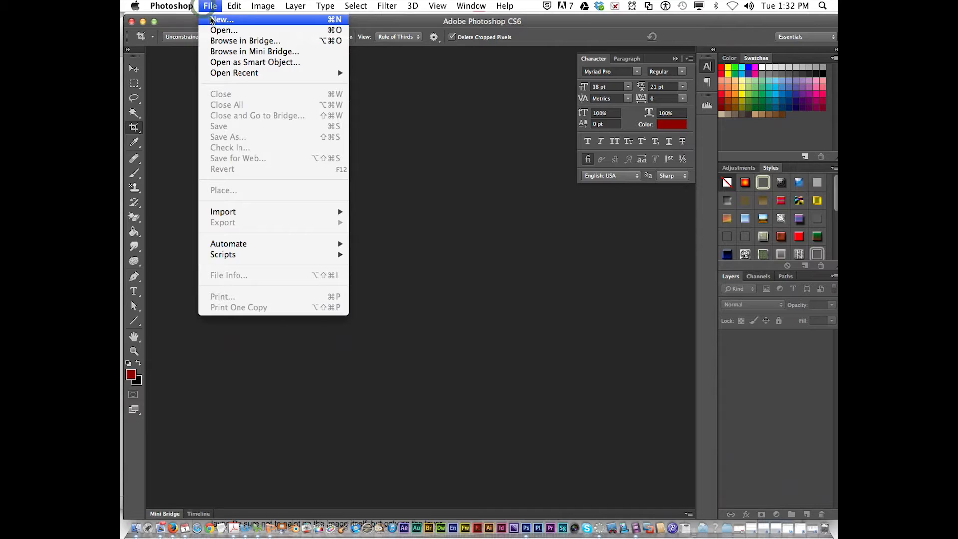
left_click(208, 7)
key("super+n")
left_click(374, 163)
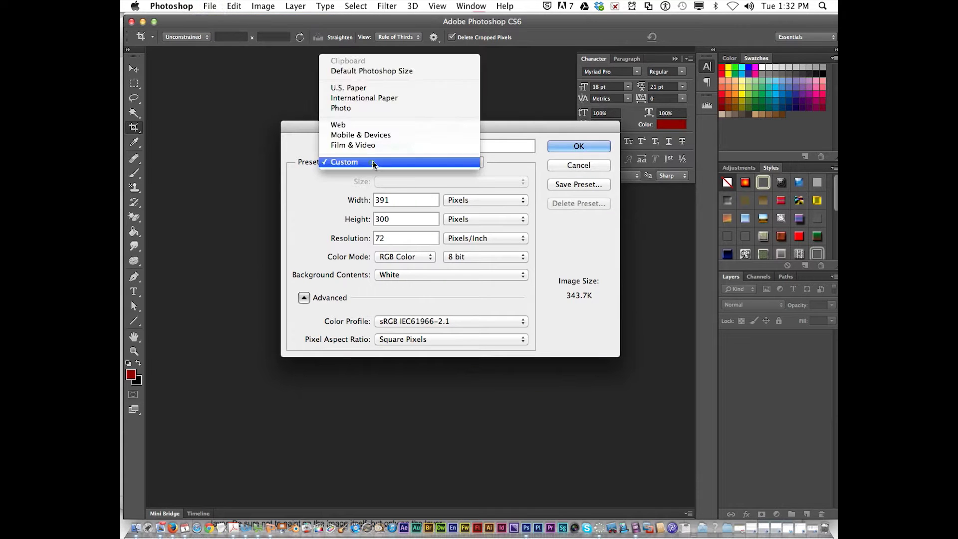
left_click(354, 89)
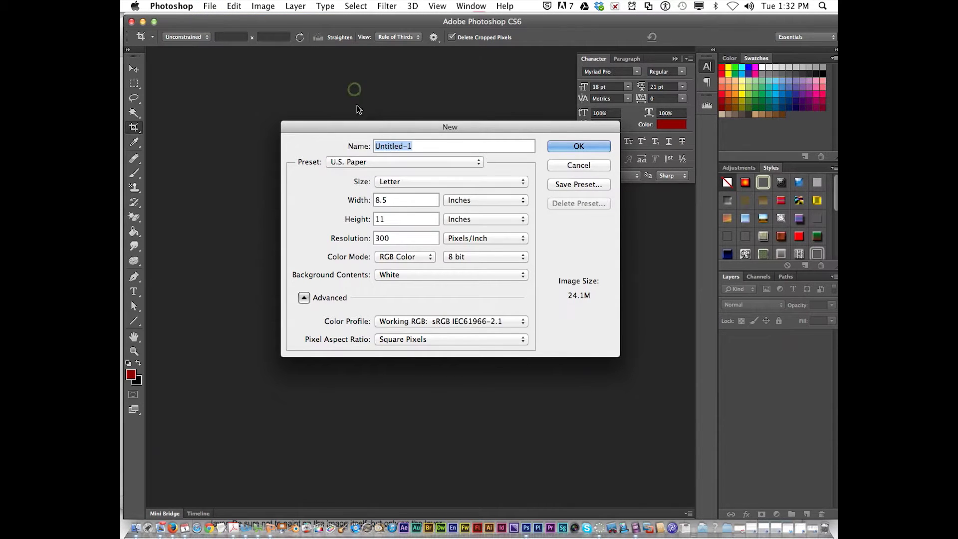
double_click(392, 199)
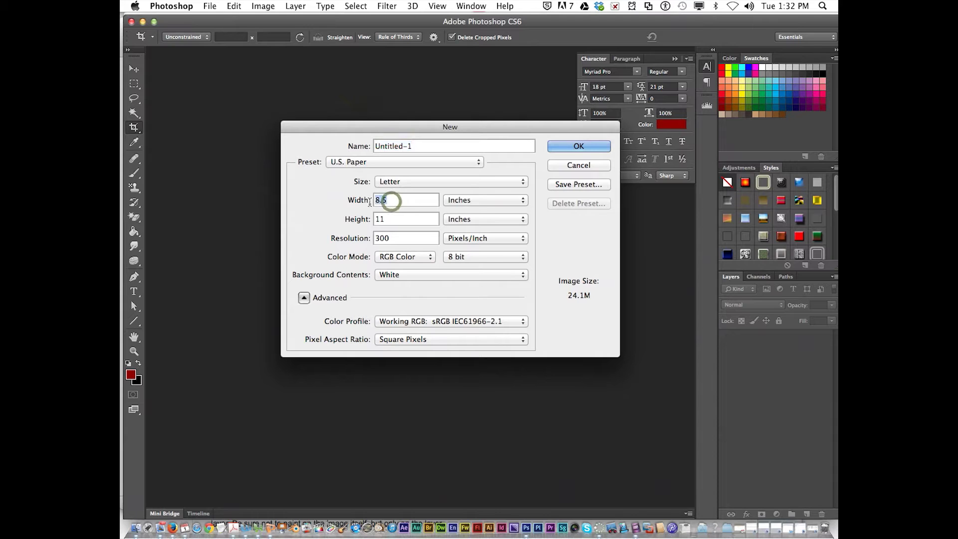
type("11")
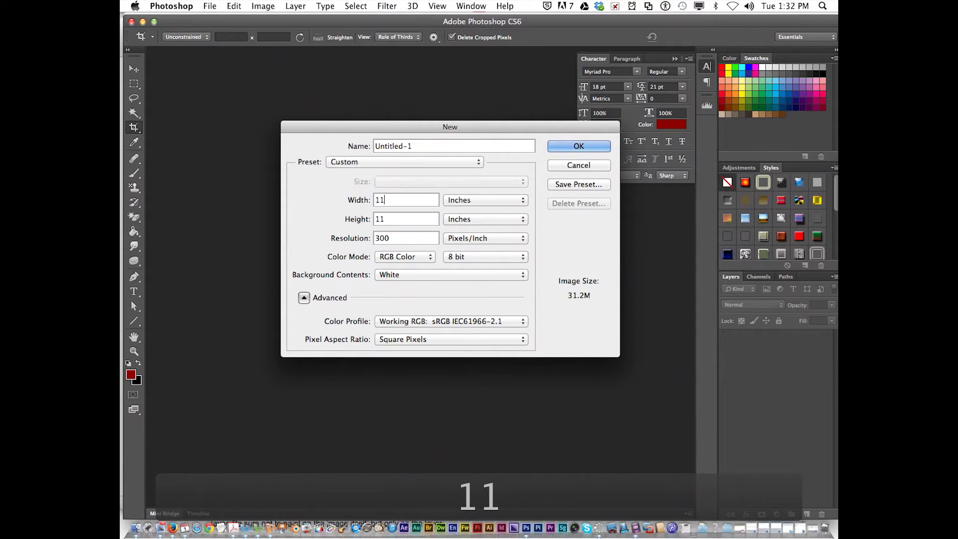
double_click(377, 218)
type("8.5")
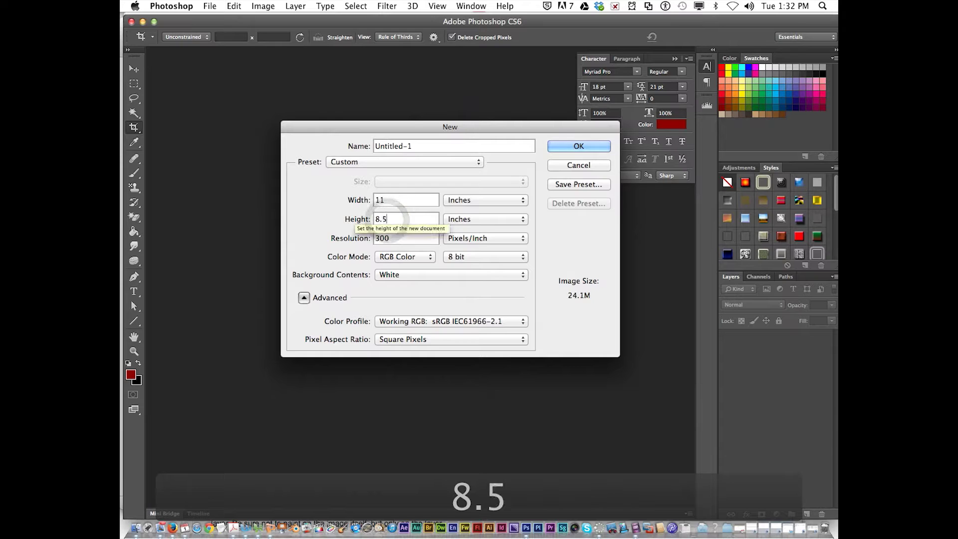
double_click(397, 238)
type("72")
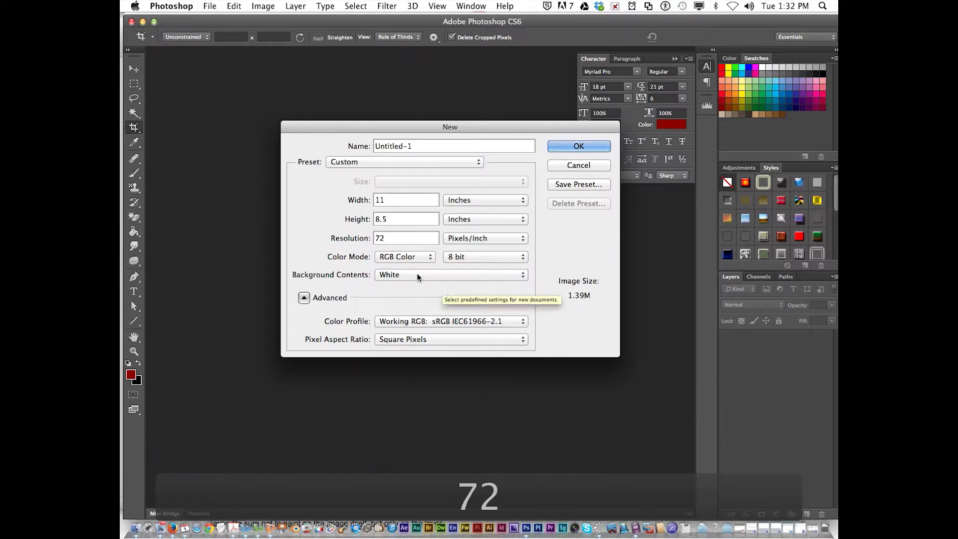
Name the new document 'Pradator' and create it.
left_click(428, 138)
double_click(422, 145)
type("Pr")
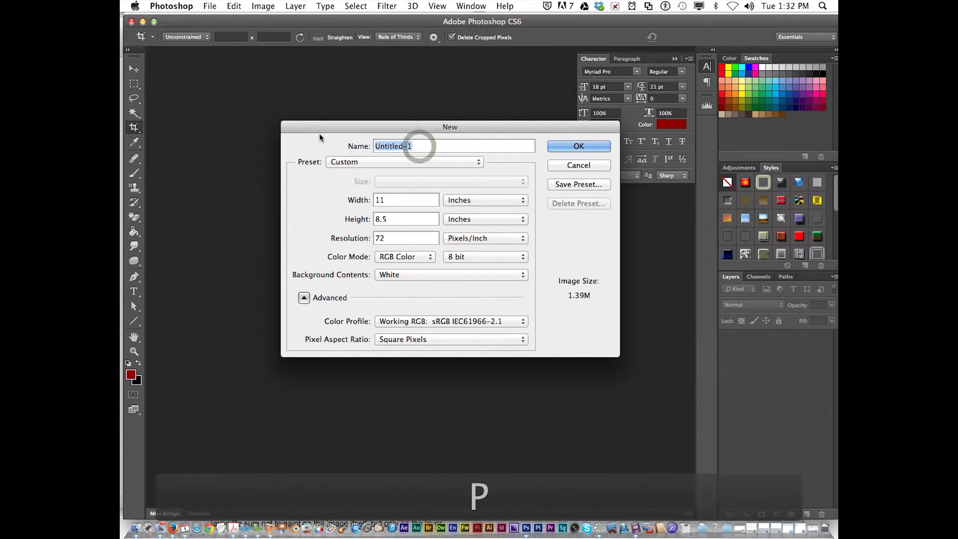
type("adator")
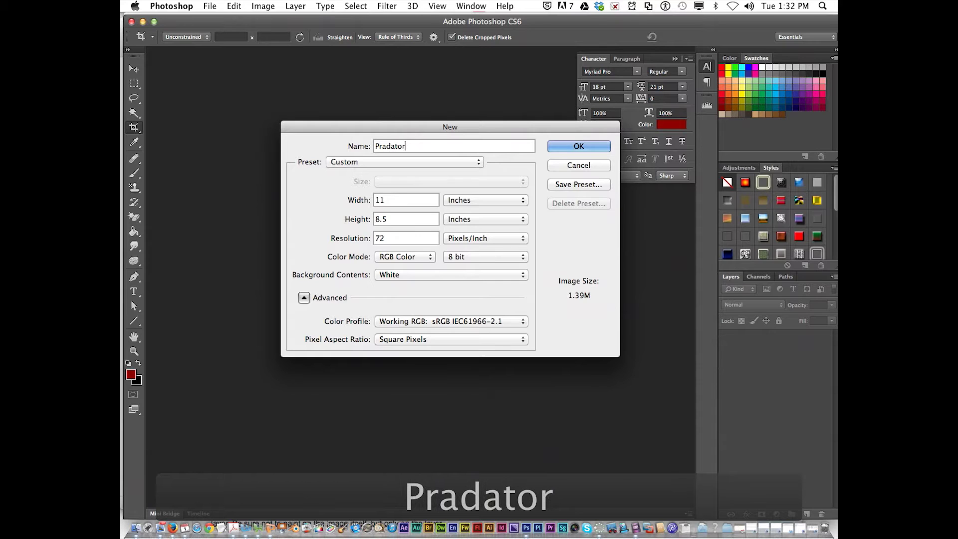
left_click(560, 146)
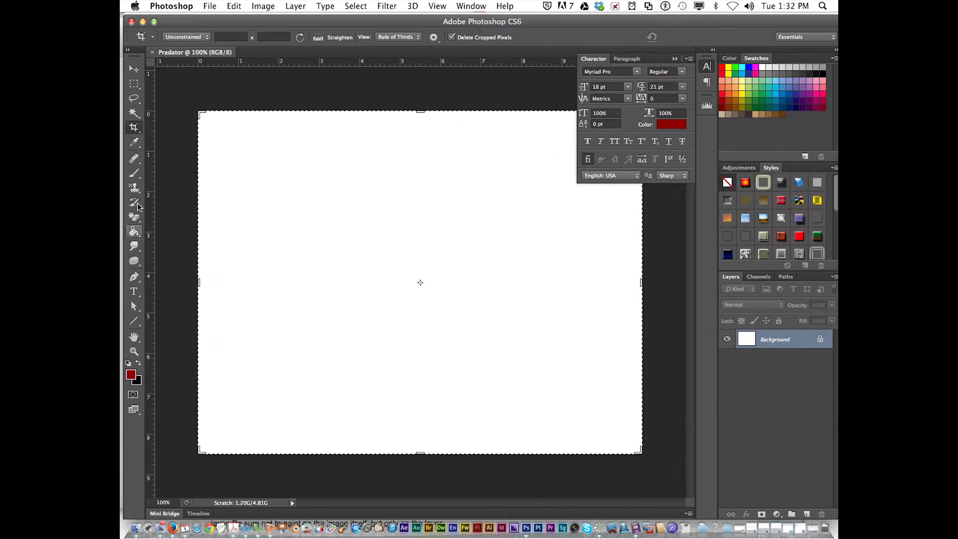
Draw a green-to-black preset gradient from the top of the canvas down to the bottom.
left_click(134, 231)
left_click(165, 226)
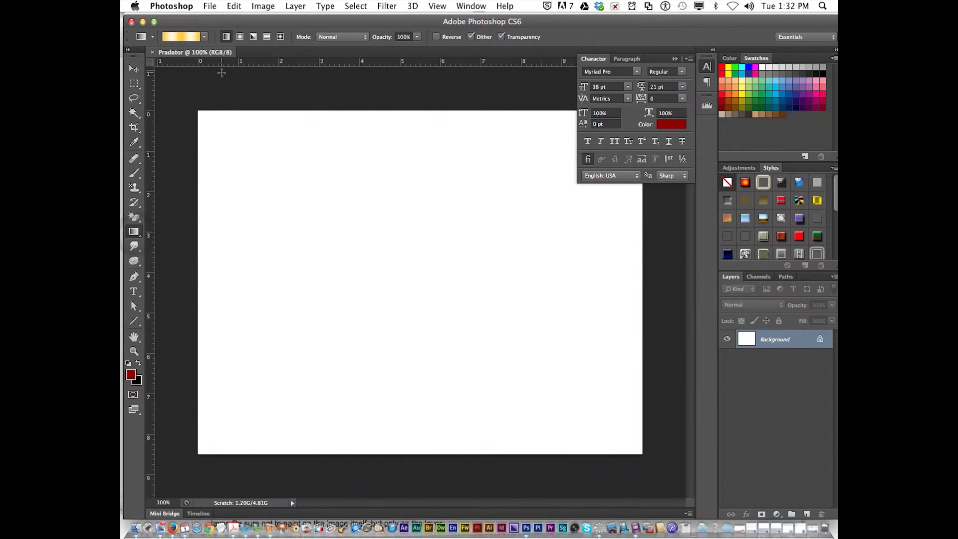
left_click(204, 36)
double_click(206, 109)
left_click_drag(245, 136, 639, 371)
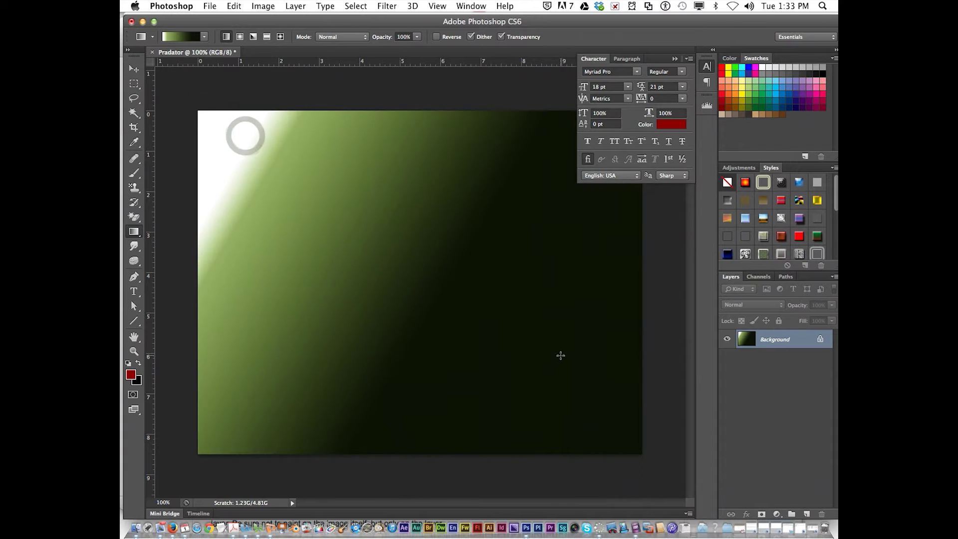
left_click_drag(535, 359, 446, 227)
mouse_move(371, 151)
left_mouse_down()
mouse_move(391, 374)
mouse_move(394, 363)
left_mouse_up()
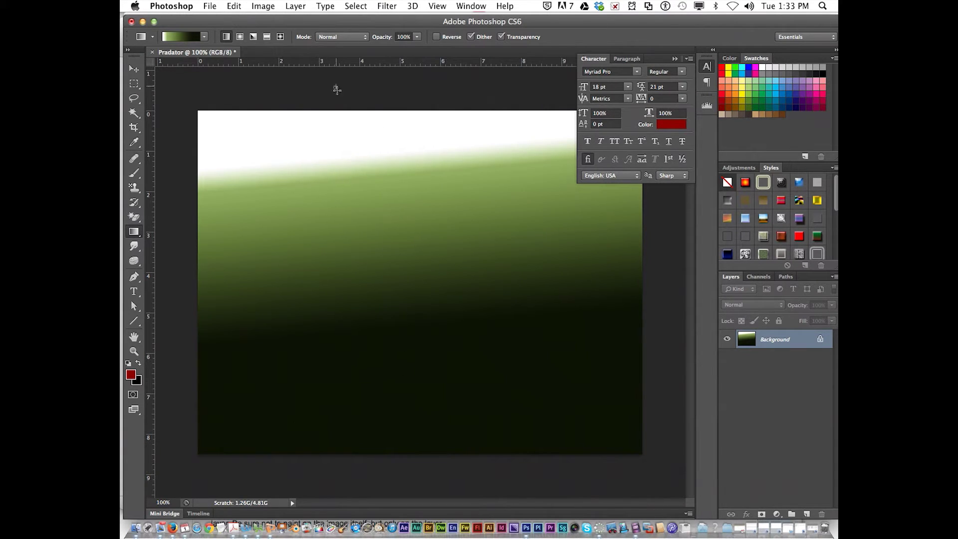
left_click_drag(336, 89, 412, 452)
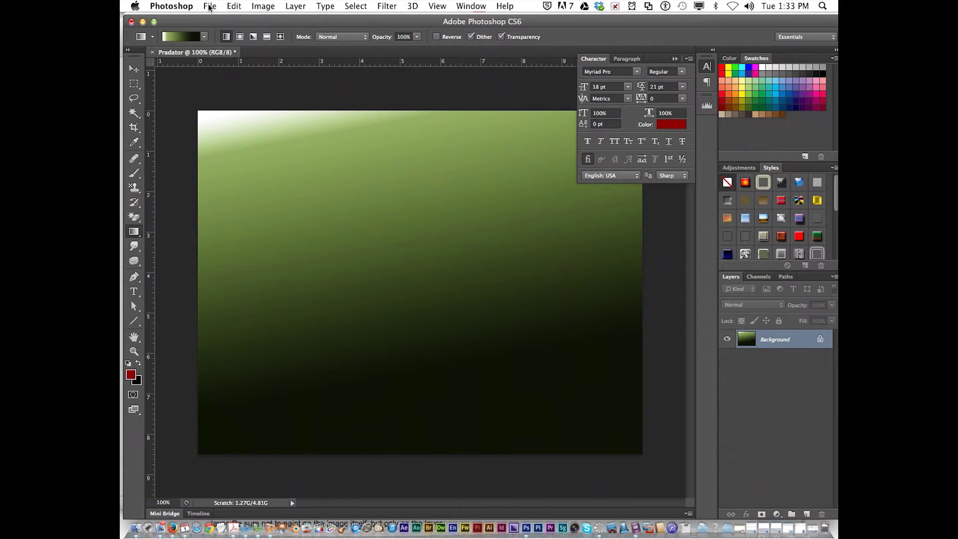
left_click(136, 524)
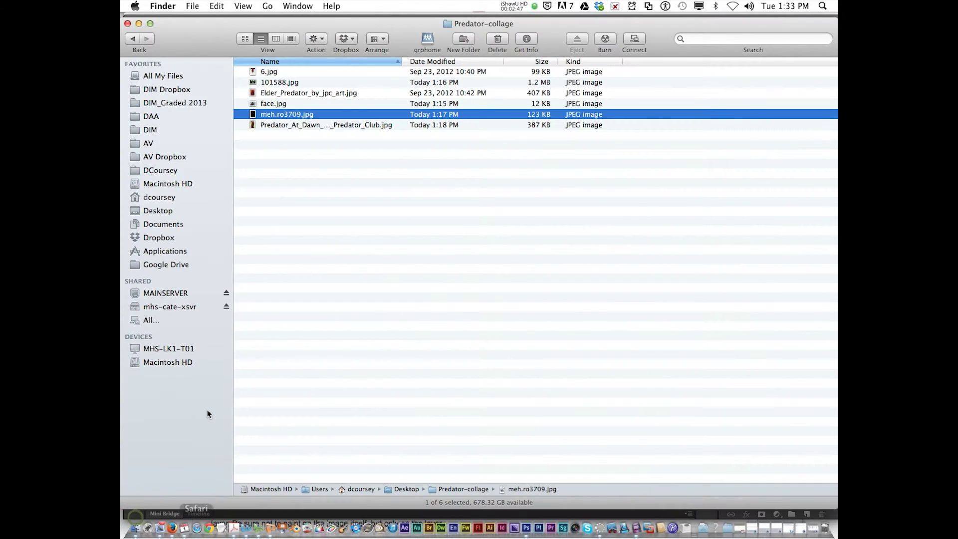
Select all six Predator-collage JPEGs, from 6.jpg onward, and open them with Adobe Photoshop CS6.
left_click(261, 72)
left_click(276, 125, "shift")
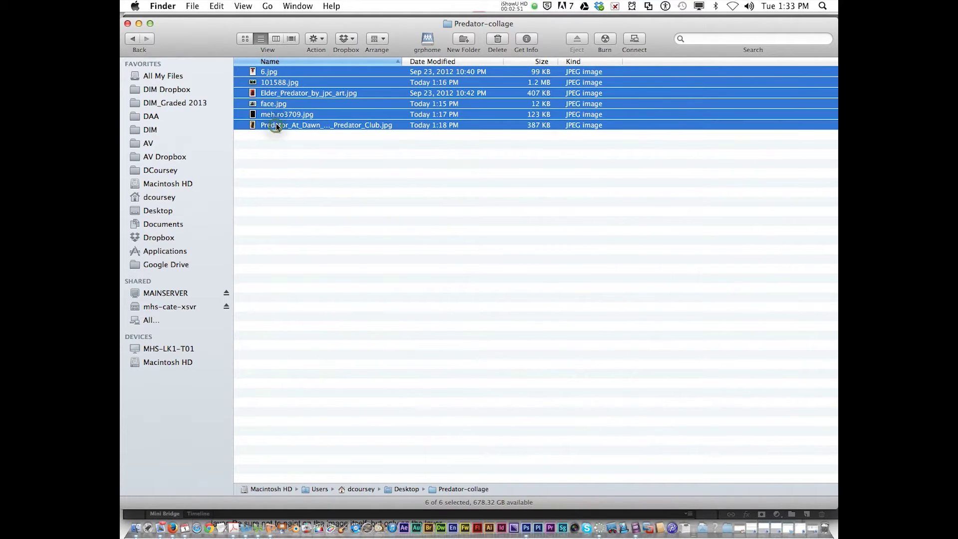
right_click(277, 125)
mouse_move(416, 156)
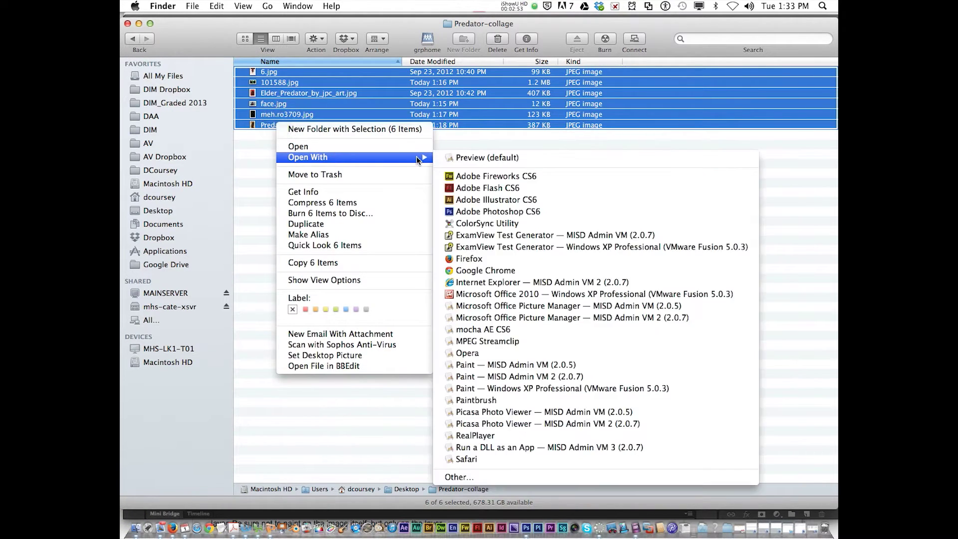
left_click(492, 212)
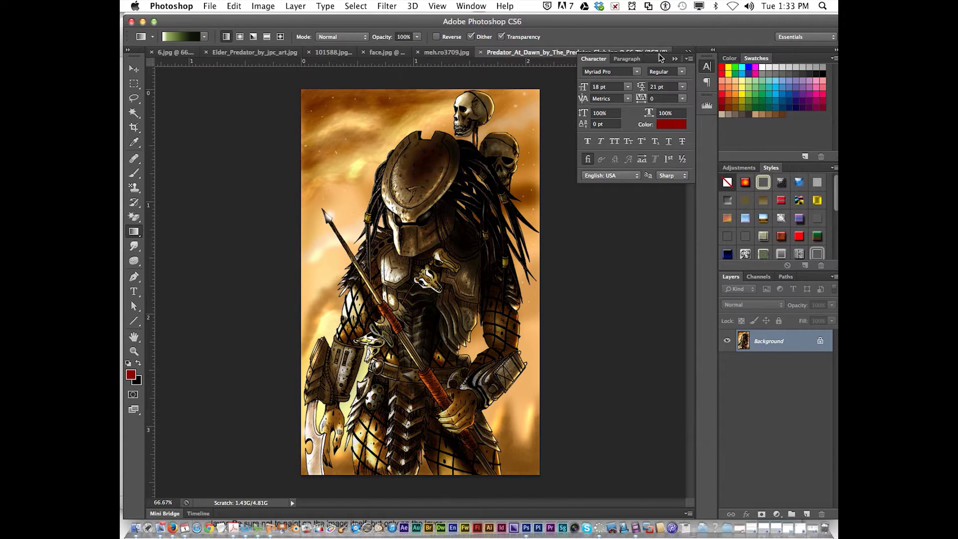
Move the Character panel lower and float 101588.jpg in its own window.
left_click_drag(660, 59, 684, 106)
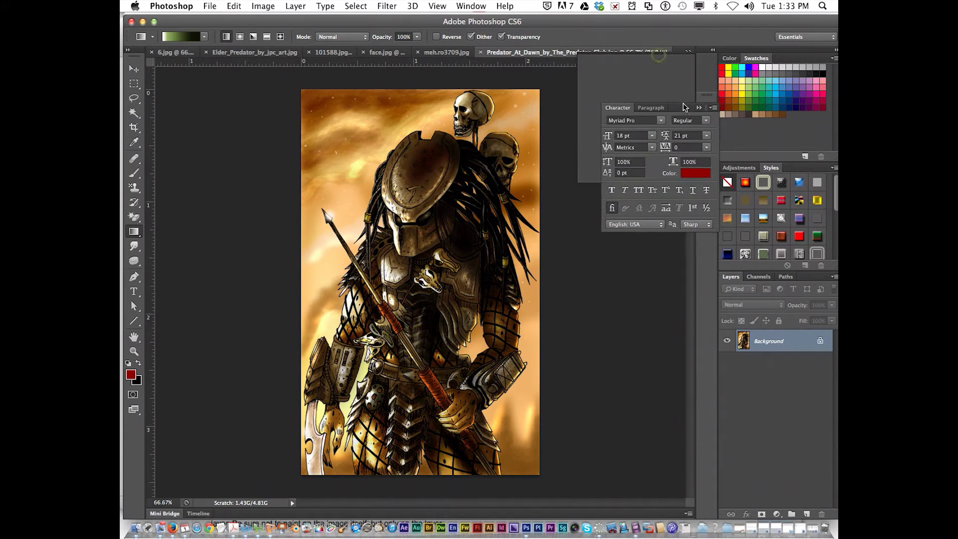
left_click(422, 52)
left_click(350, 53)
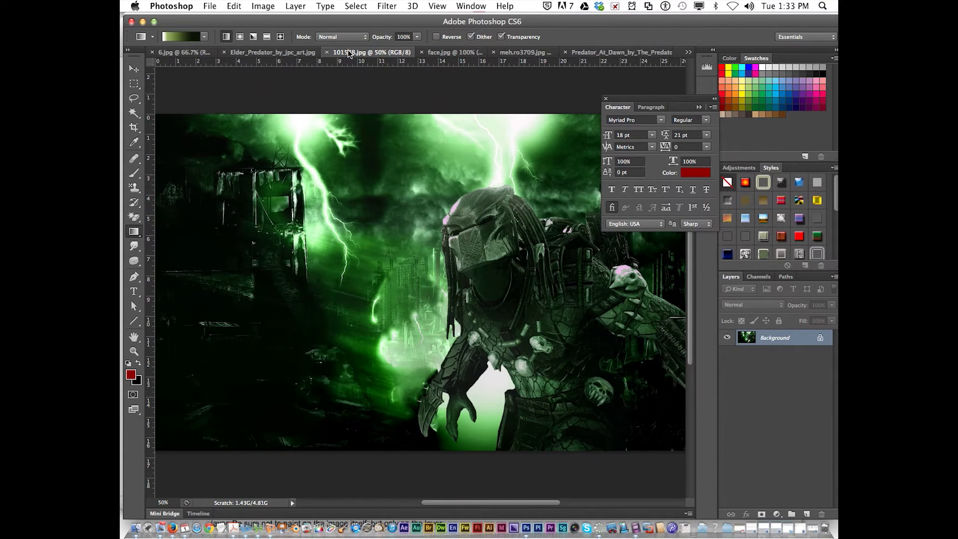
left_click_drag(349, 53, 354, 131)
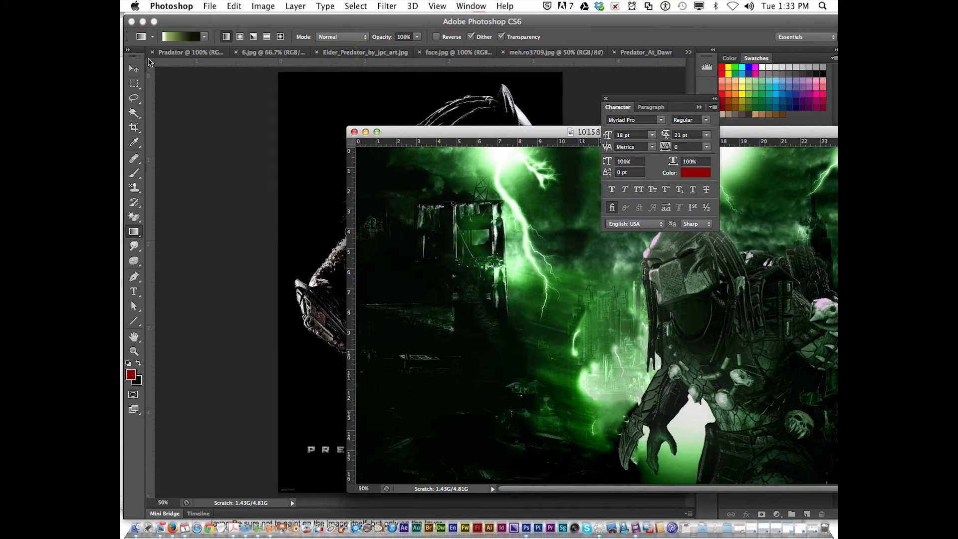
Float Predator_At_Dawn, Elder_Predator, face, 6, meh.ro3709 and Pradator in separate windows.
left_click(173, 52)
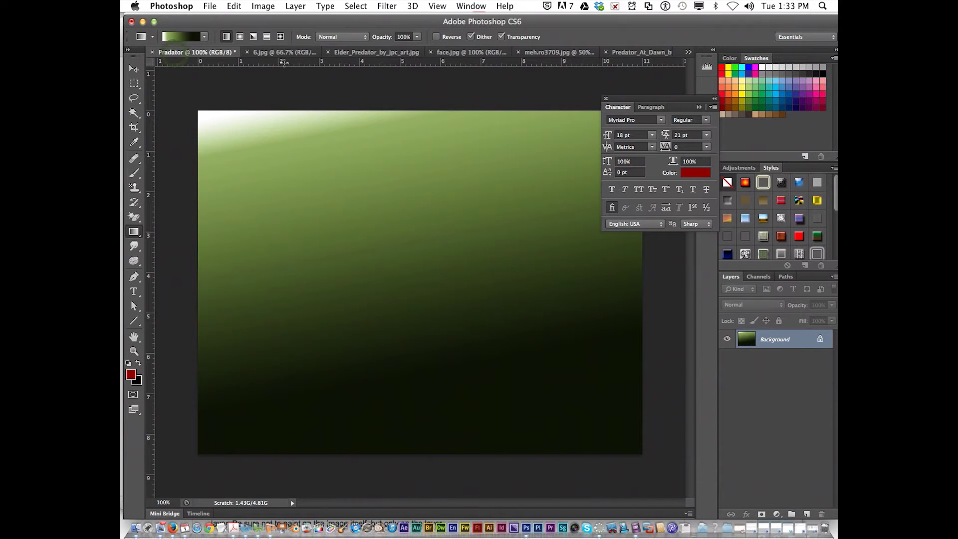
left_click(486, 6)
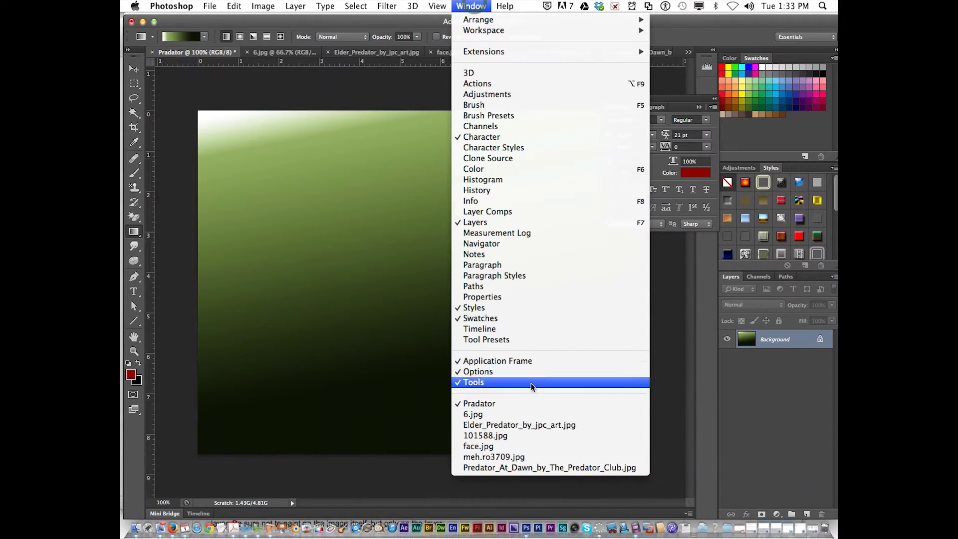
left_click(559, 467)
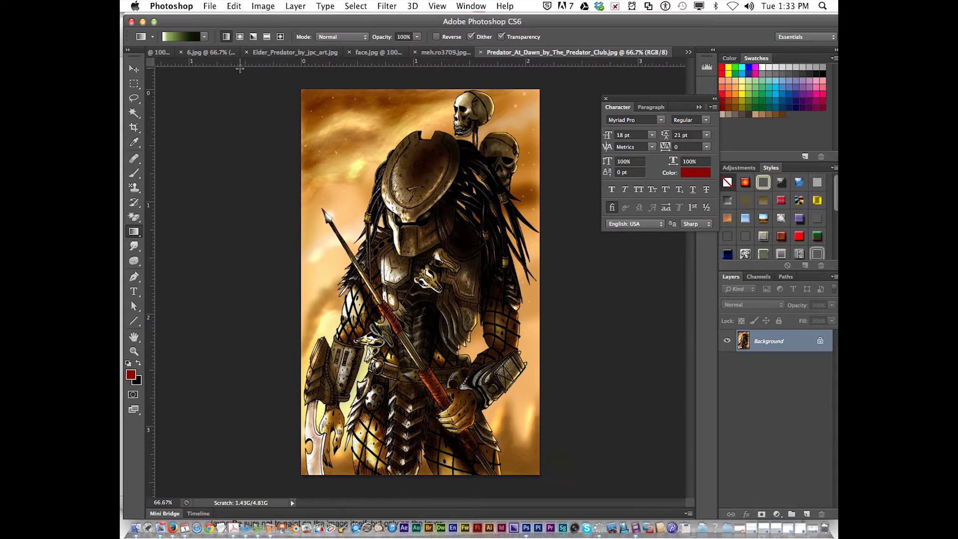
left_click_drag(542, 59, 549, 84)
left_click_drag(394, 52, 430, 93)
left_click_drag(287, 53, 329, 108)
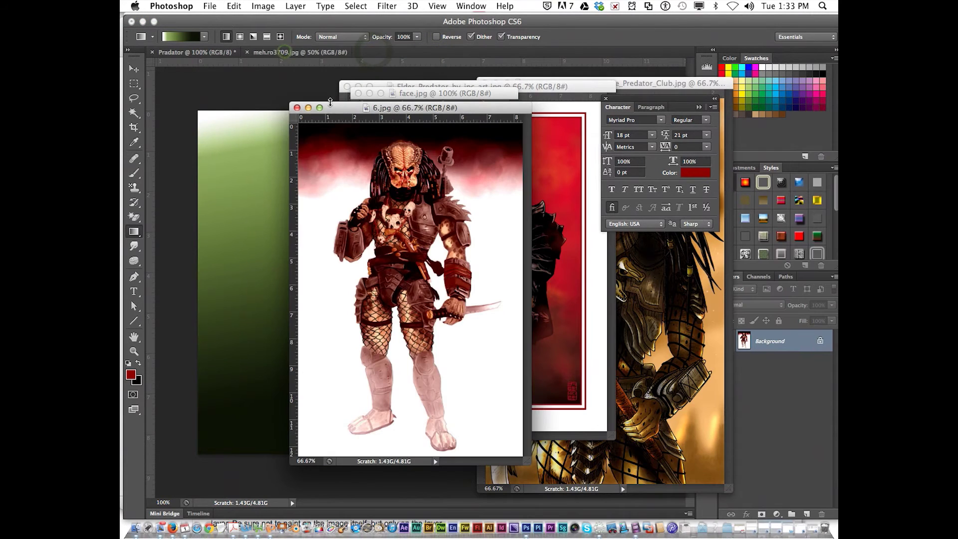
left_click_drag(300, 52, 319, 109)
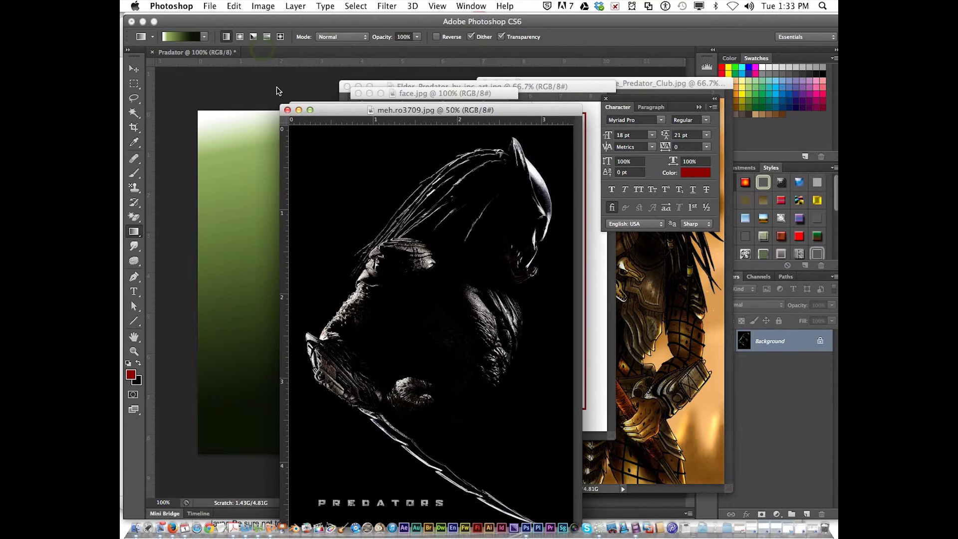
left_click_drag(209, 56, 224, 104)
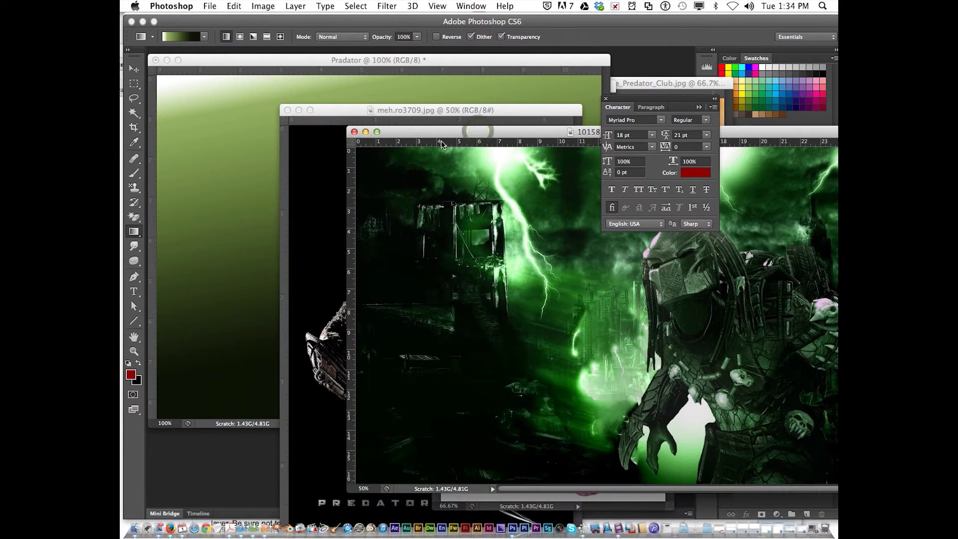
Move the 101588.jpg window aside and drag its Background layer onto Pradator as Layer 1.
left_click_drag(441, 144, 265, 158)
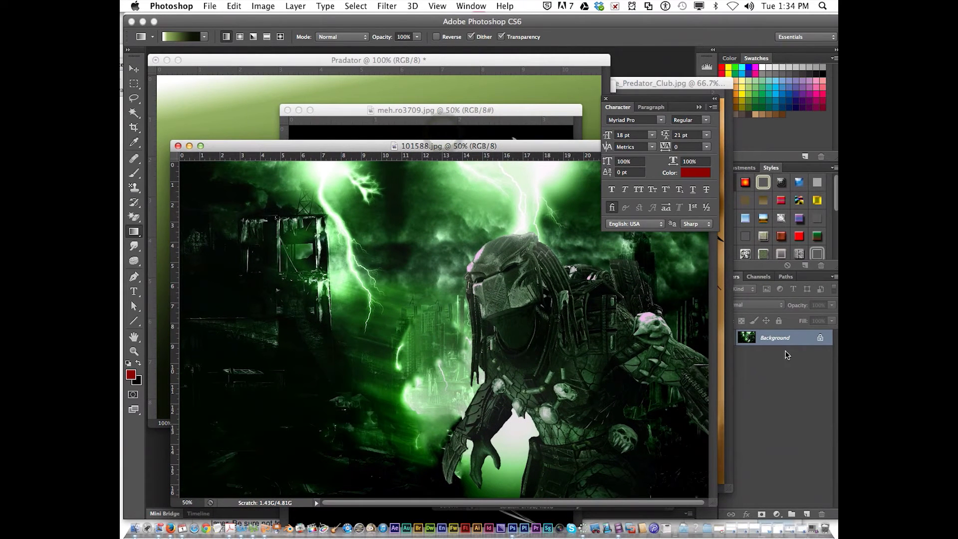
left_click_drag(769, 339, 247, 88)
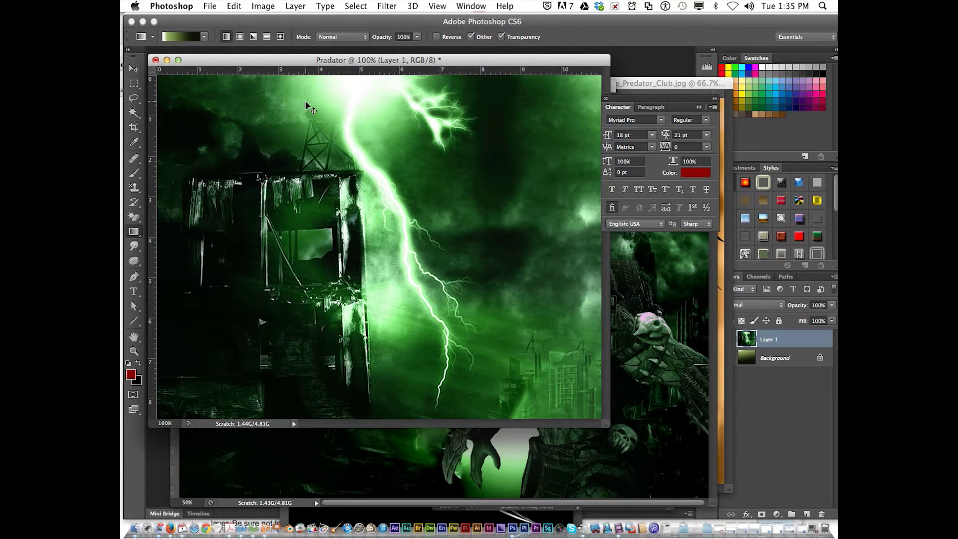
Free Transform Layer 1, scaling and positioning the lightning across the lower Pradator canvas.
key("super+t")
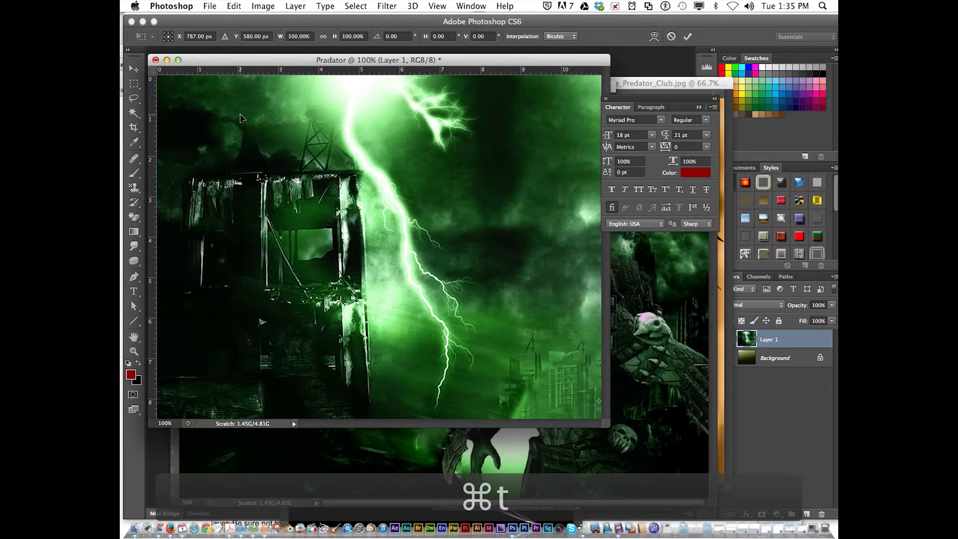
left_click_drag(242, 118, 307, 147)
left_click(234, 5)
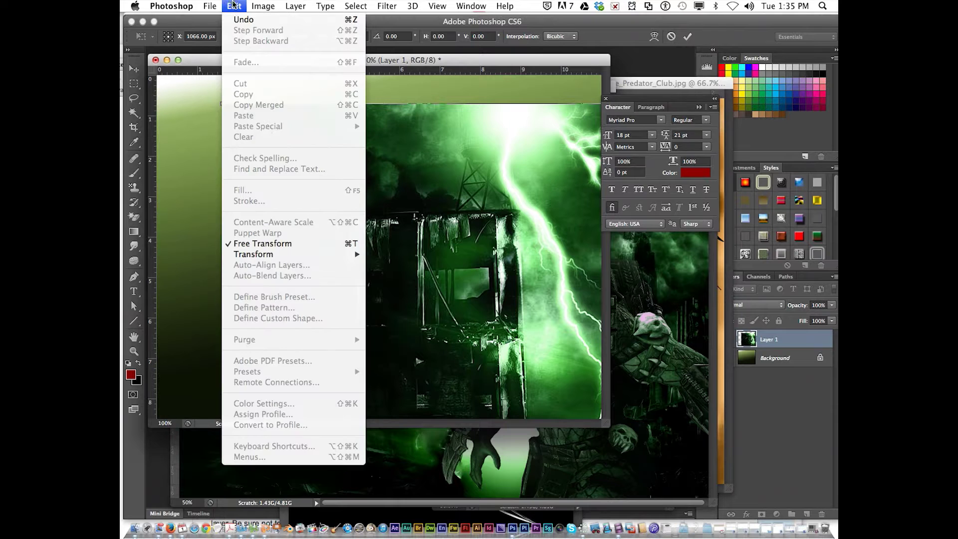
left_click(234, 6)
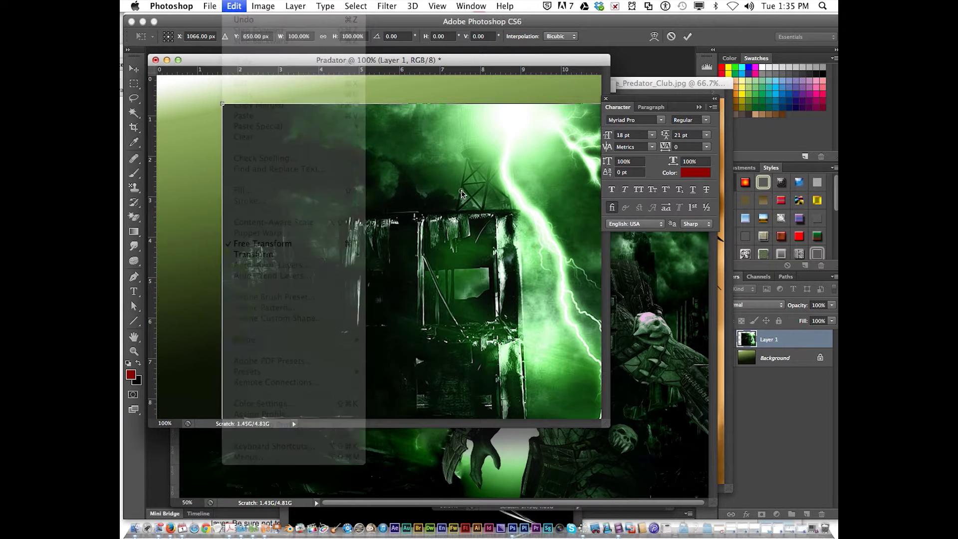
left_click_drag(223, 104, 347, 214)
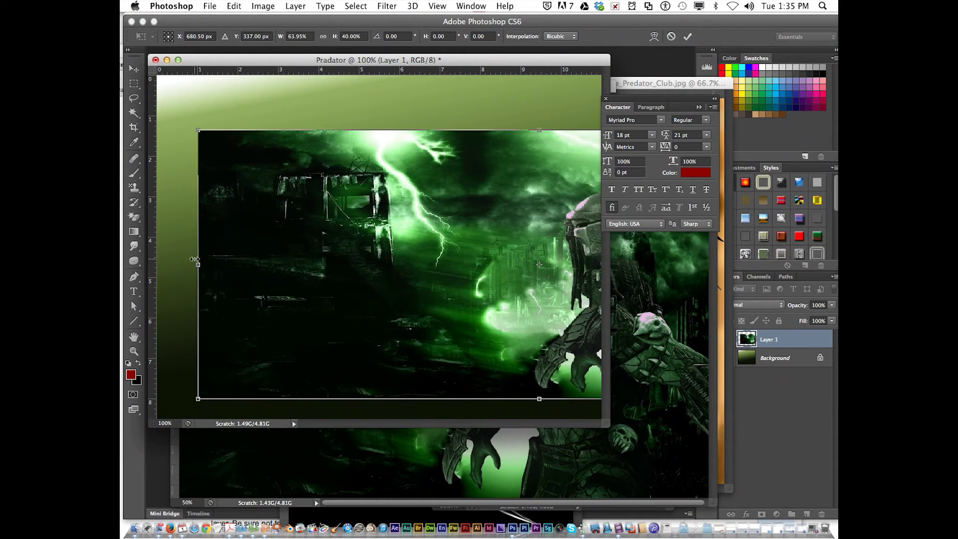
left_click_drag(198, 266, 436, 265)
left_click_drag(521, 262, 244, 270)
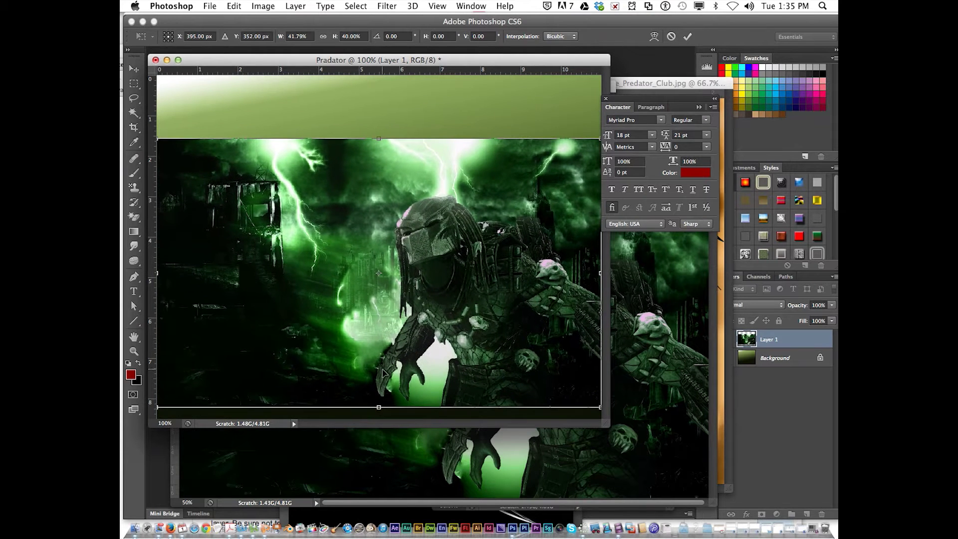
left_click_drag(607, 429, 688, 475)
left_click_drag(556, 356, 574, 371)
left_click_drag(215, 328, 201, 327)
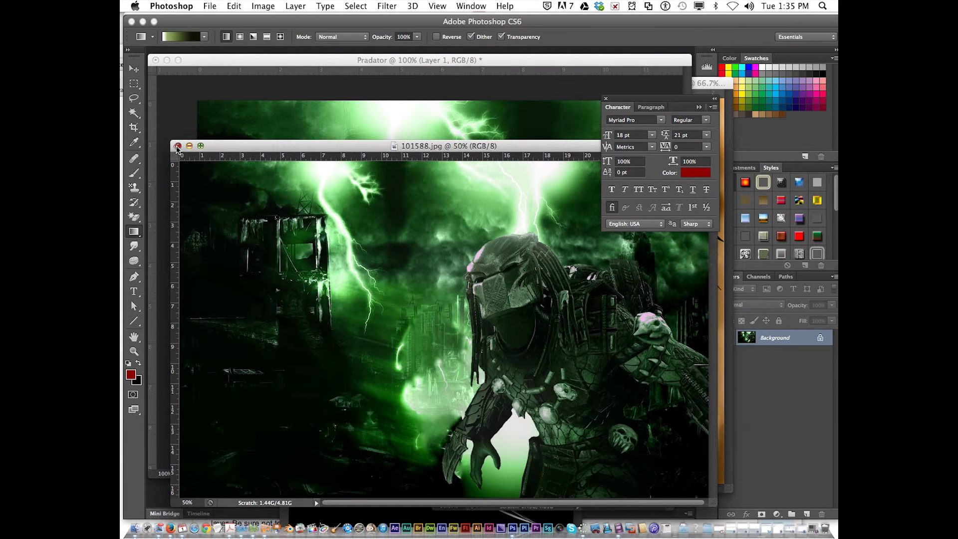
Close 101588.jpg, copy the 6.jpg predator into Pradator as a layer, and close its source.
left_click(177, 146)
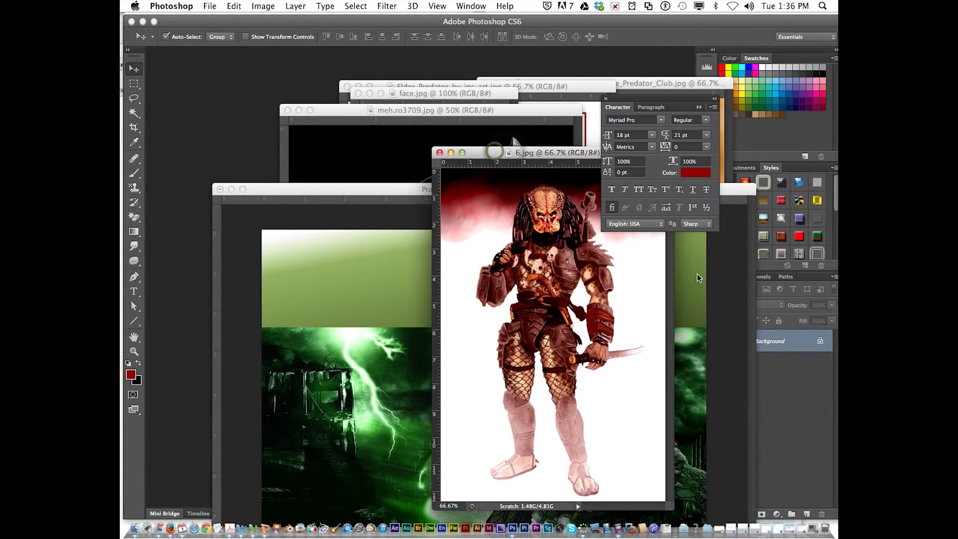
left_click_drag(778, 341, 380, 334)
left_click(491, 160)
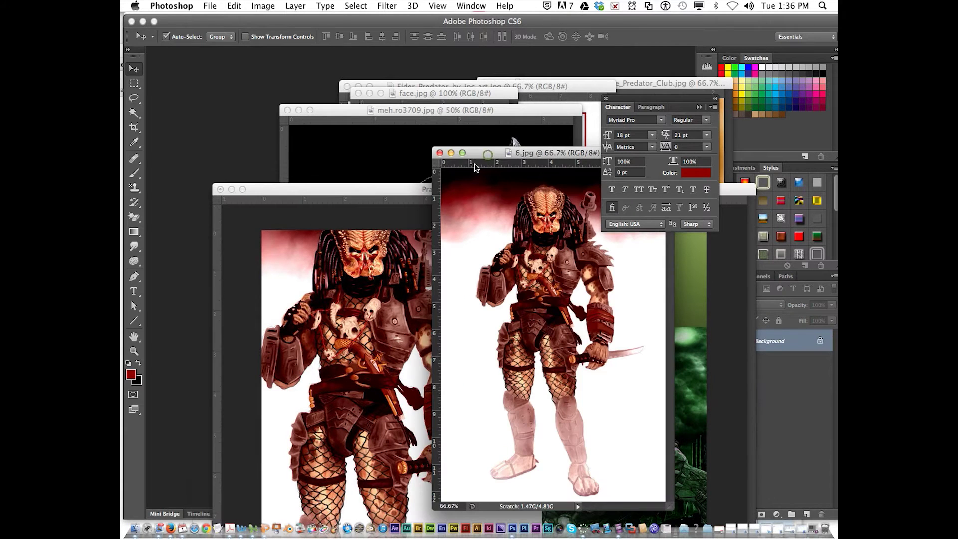
left_click(439, 153)
Copy the dark predator poster from meh.ro3709.jpg into the collage and close meh.ro3709.jpg.
left_click(443, 121)
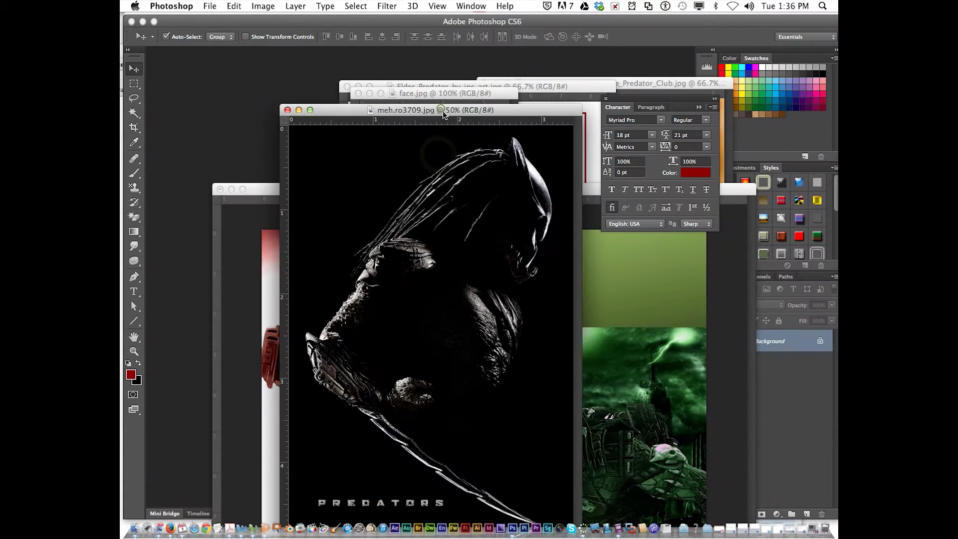
left_click_drag(784, 341, 497, 274)
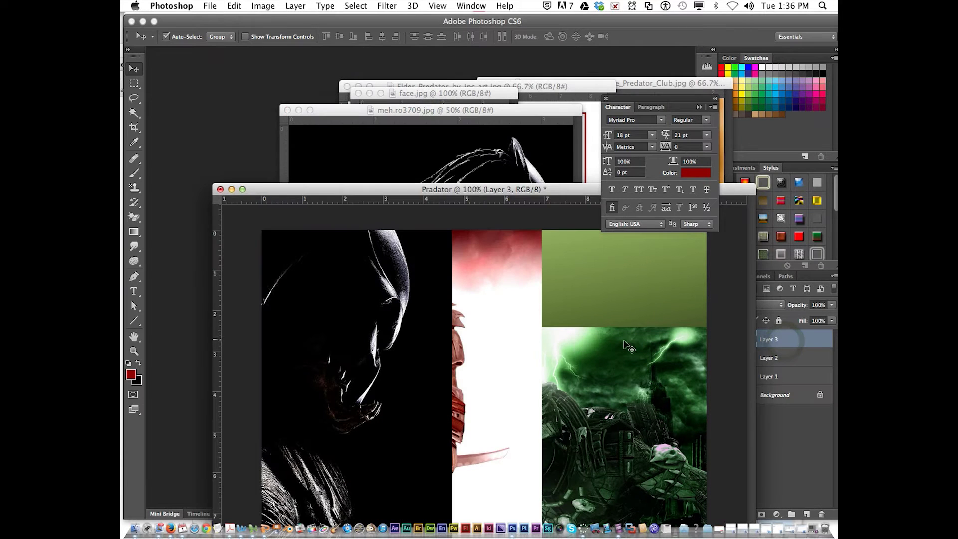
left_click(353, 112)
left_click(287, 110)
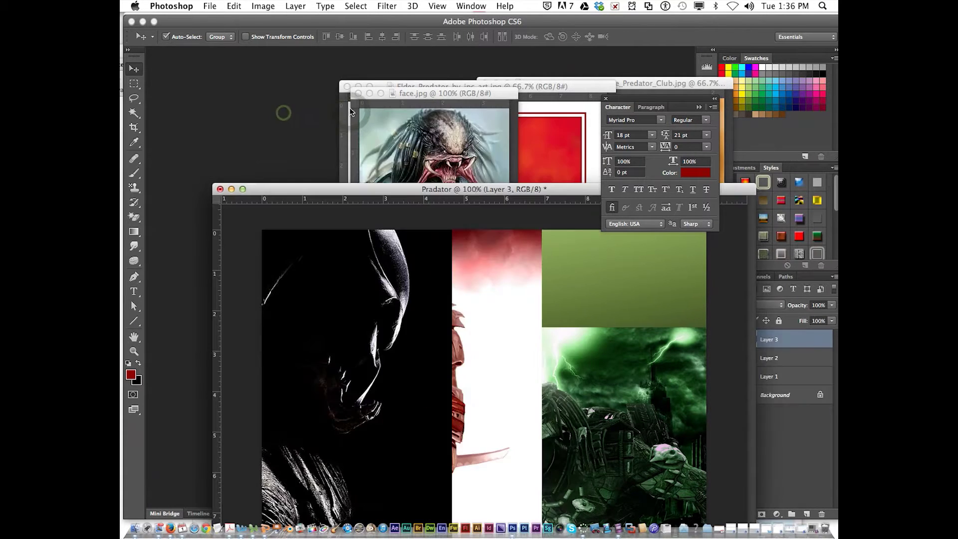
Copy the face.jpg image into the collage and close face.jpg.
left_click(419, 99)
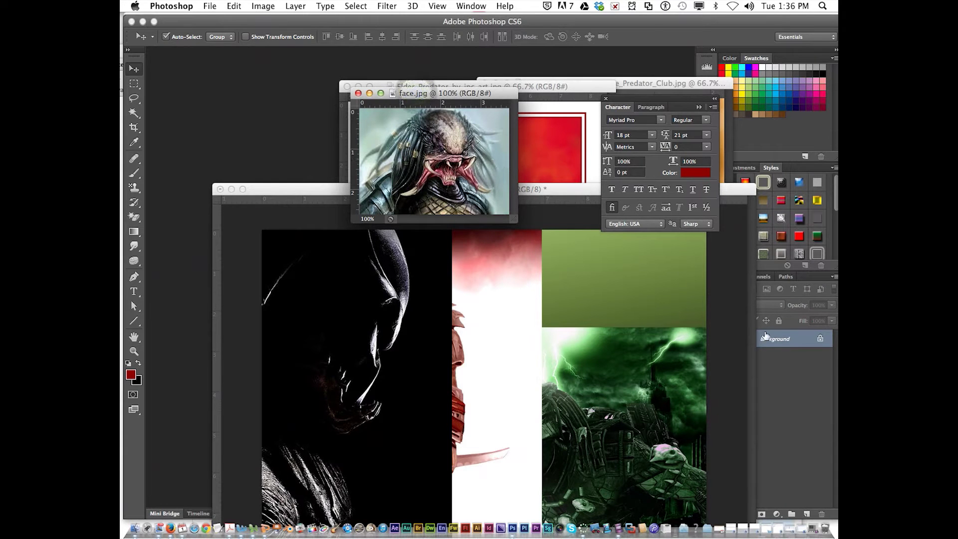
left_click_drag(765, 336, 532, 368)
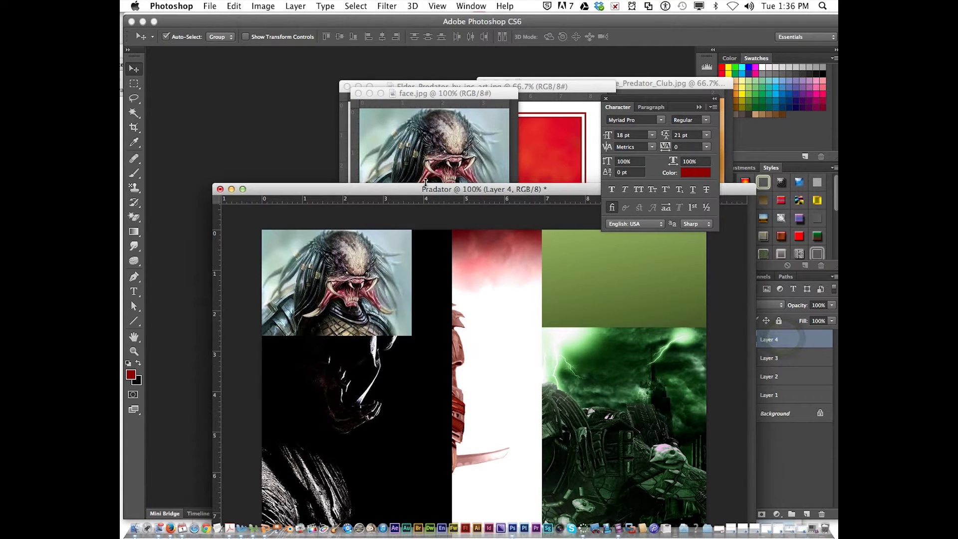
left_click(362, 94)
left_click(358, 93)
Copy the red Elder Predator art in as Layer 5, then close Elder_Predator and Predator_At_Dawn.
left_click(427, 86)
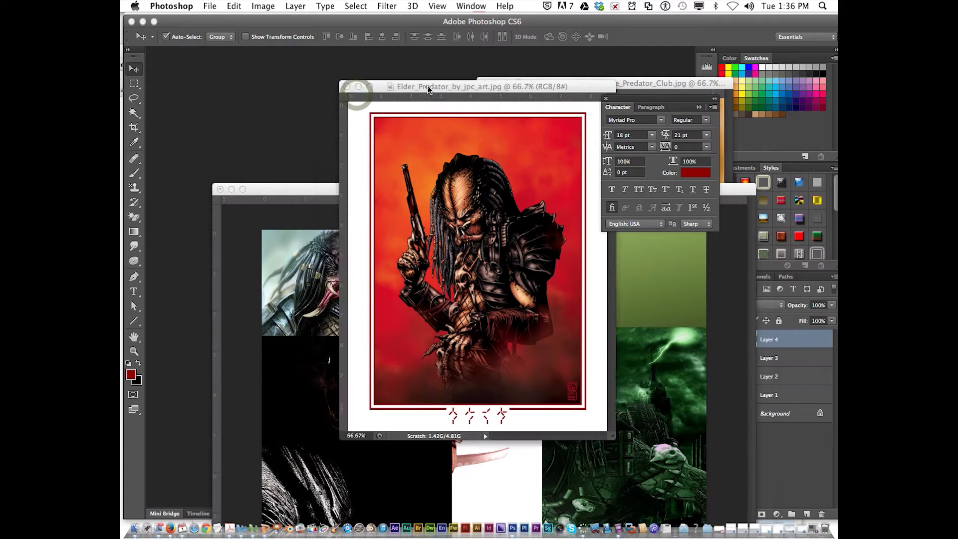
left_click_drag(771, 340, 668, 312)
left_click(346, 87)
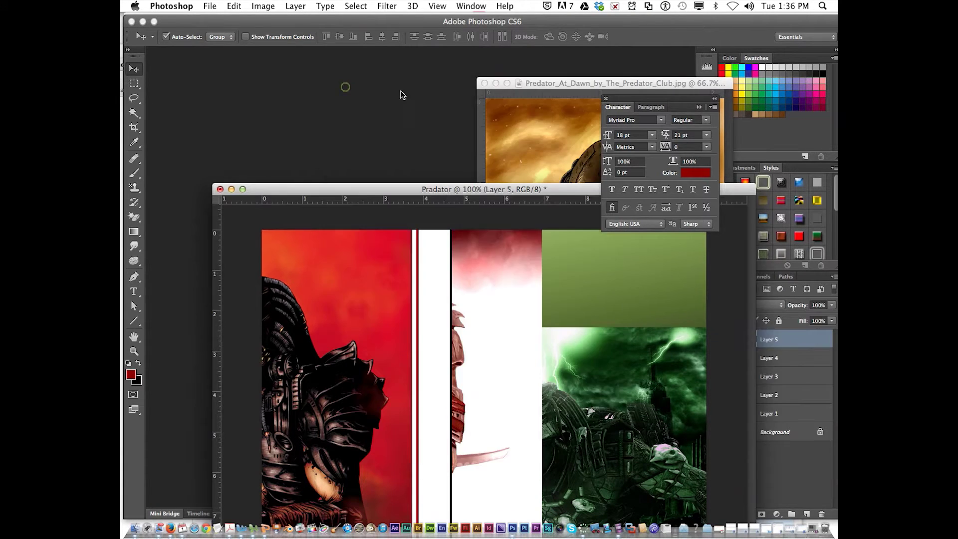
left_click_drag(536, 81, 295, 83)
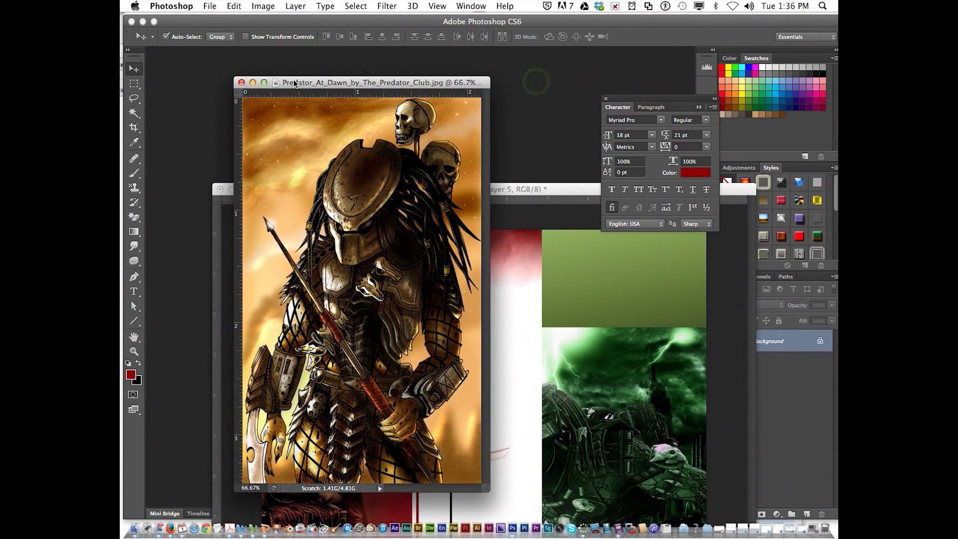
left_click(245, 84)
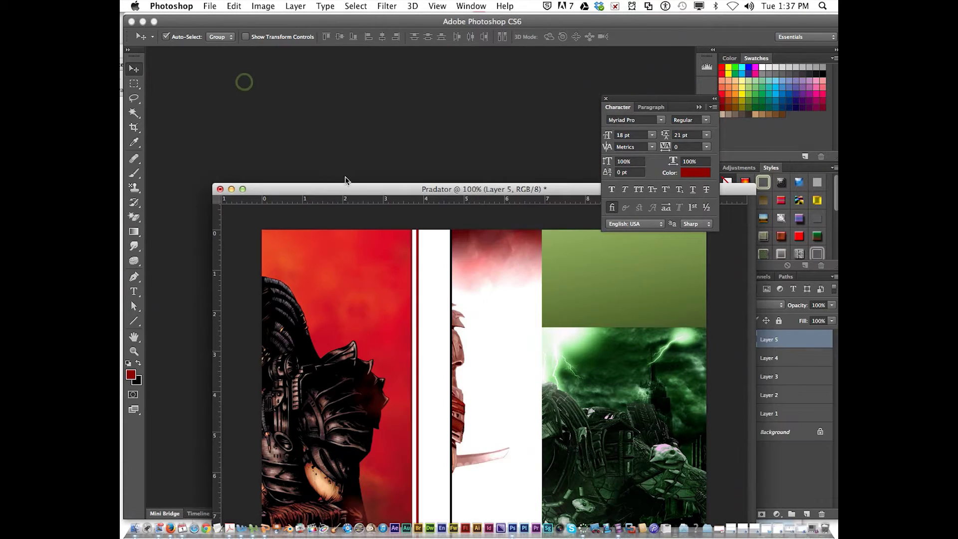
left_click_drag(344, 188, 265, 71)
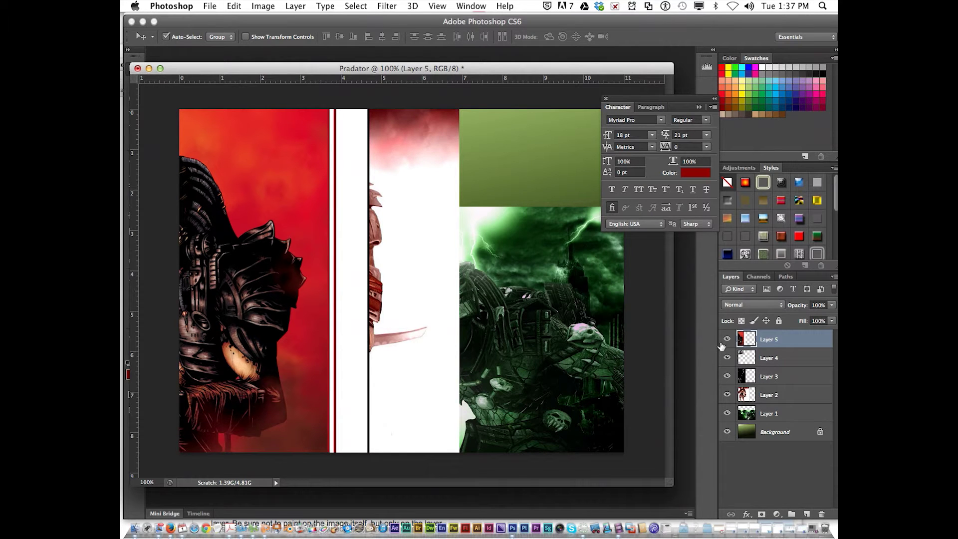
Hide Layers 2, 4 and 5 so only the dark poster shows.
left_click(727, 394)
left_click(727, 358)
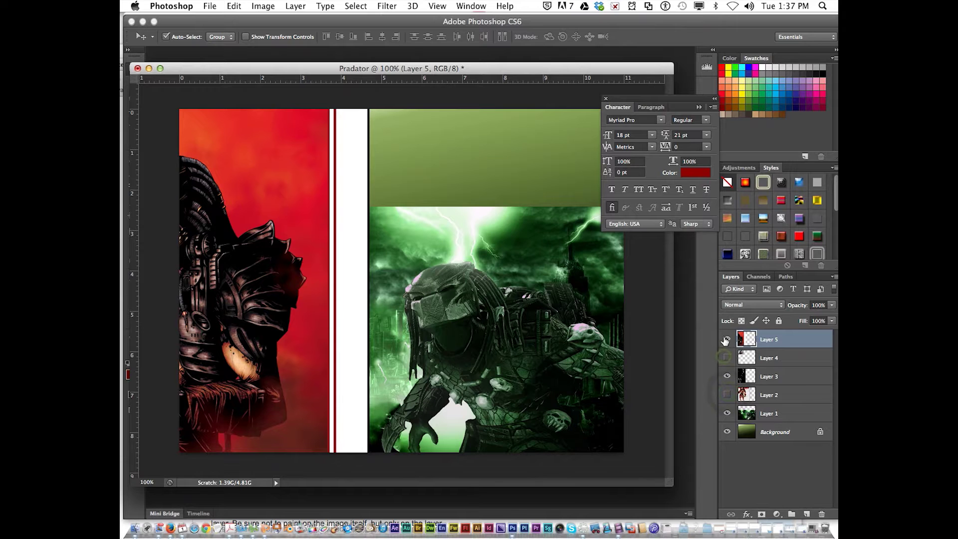
left_click(727, 340)
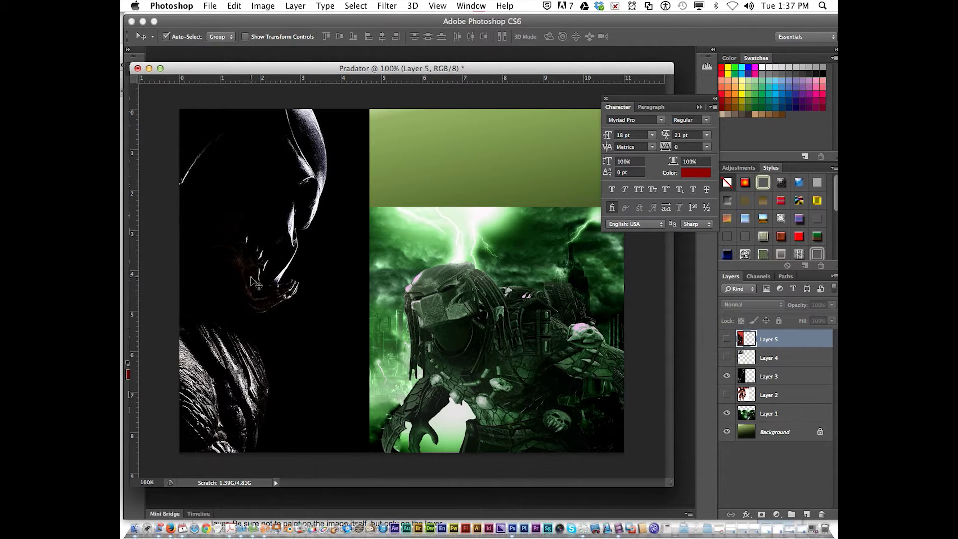
Scale the Layer 3 PREDATORS poster to about 34%×38% and place it along the left edge.
left_click_drag(255, 283, 503, 416)
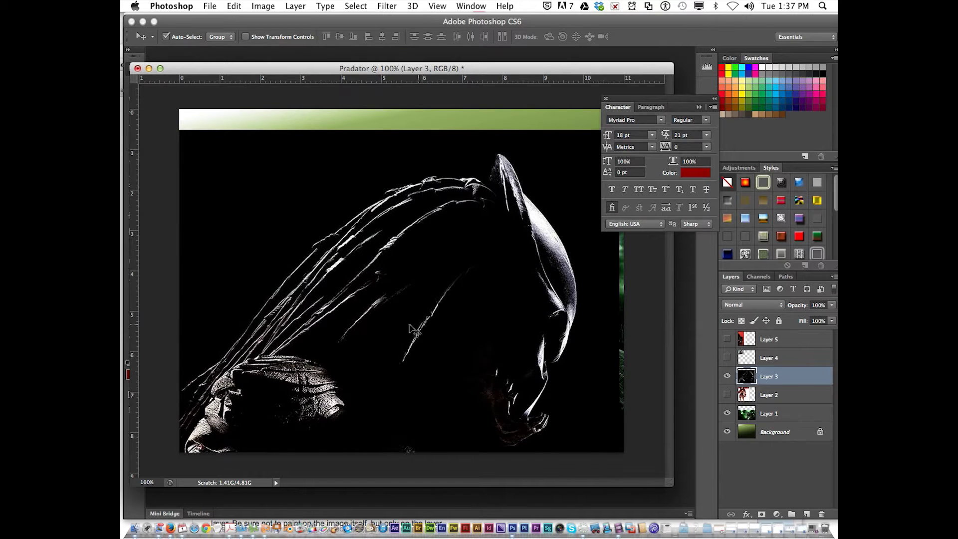
left_click_drag(409, 325, 462, 273)
key("super+t")
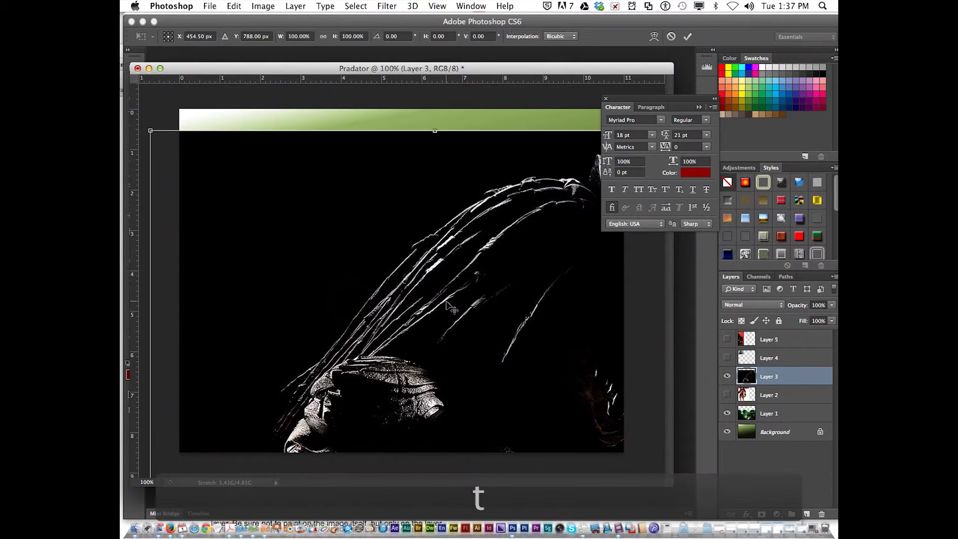
left_click_drag(290, 263, 359, 248)
left_click_drag(225, 121, 447, 382)
left_click_drag(531, 408, 332, 152)
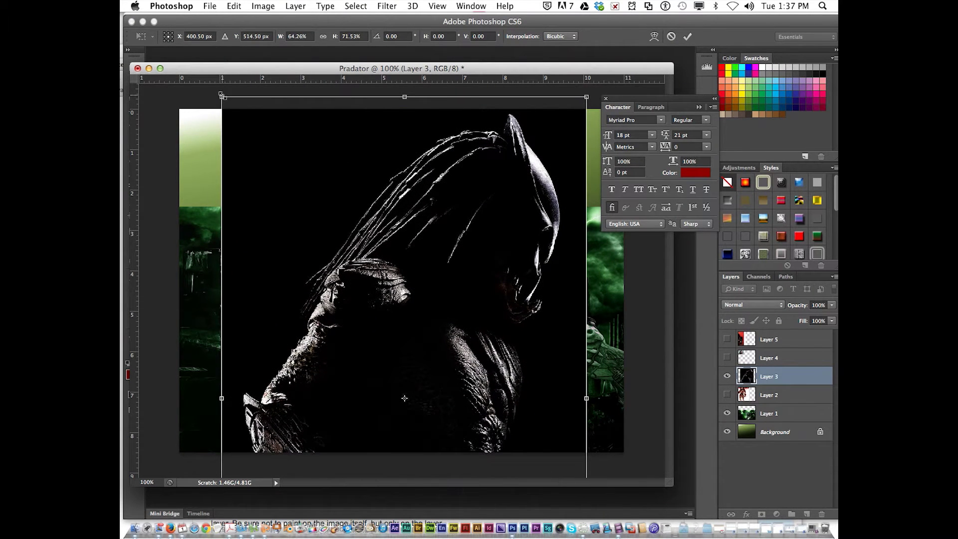
left_click_drag(222, 95, 241, 129)
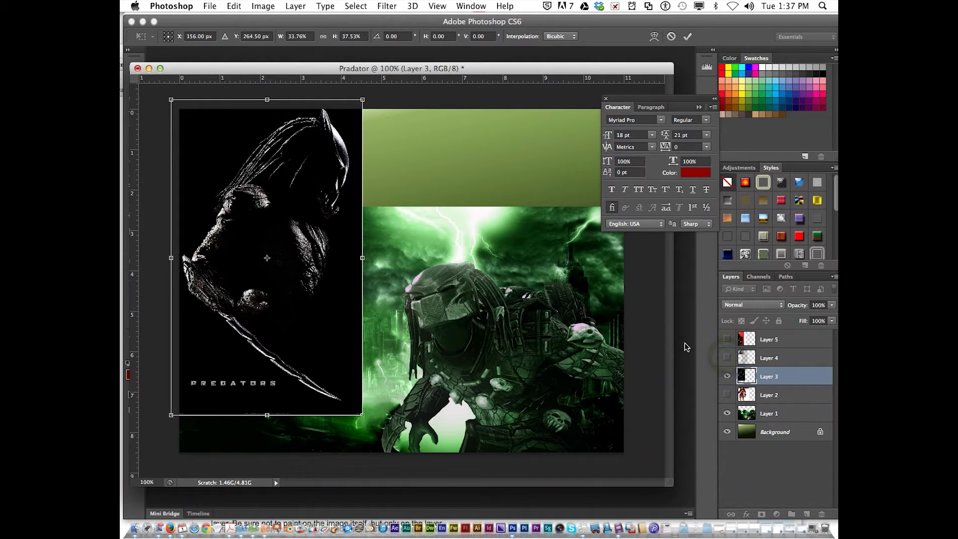
key("Return")
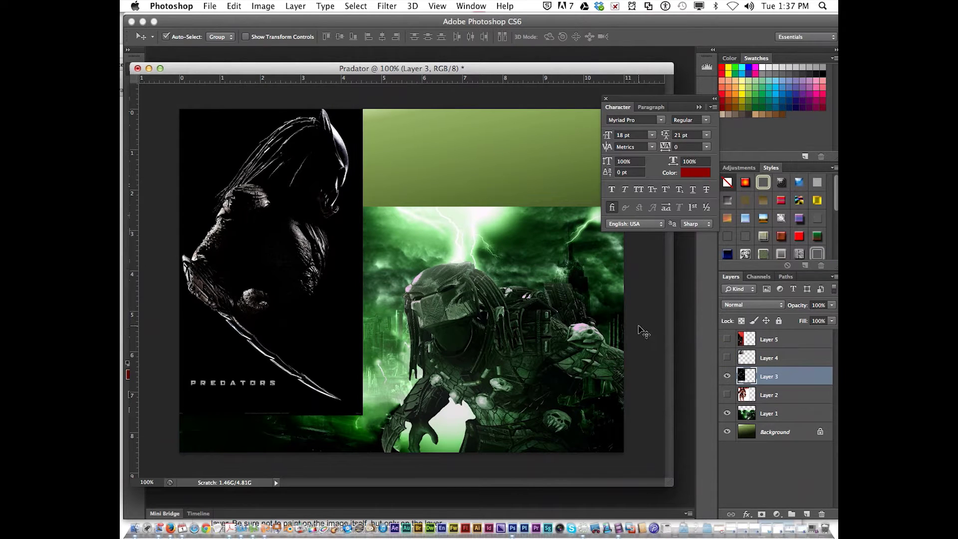
Move the face to the bottom-left and scale the red Elder Predator art to ~60% top-right.
left_click(727, 357)
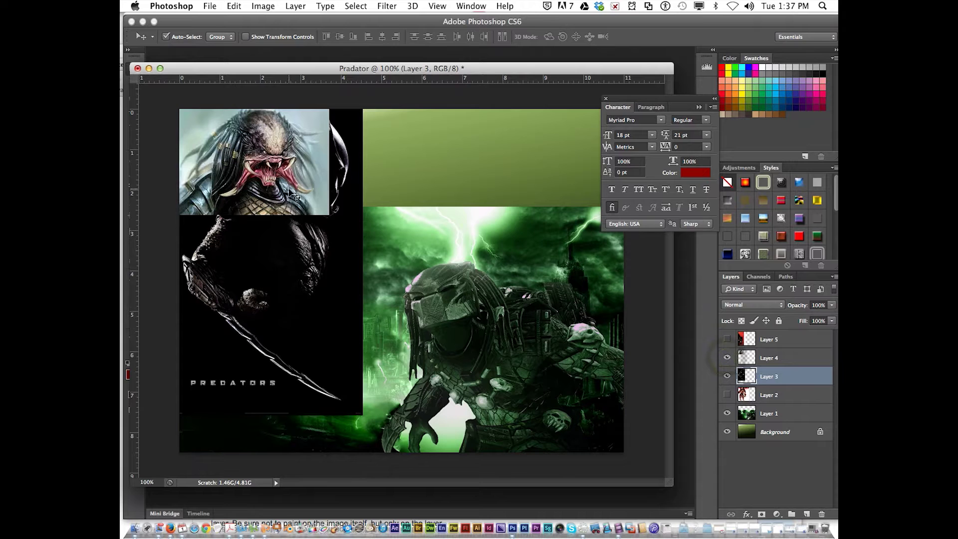
left_click_drag(279, 181, 248, 415)
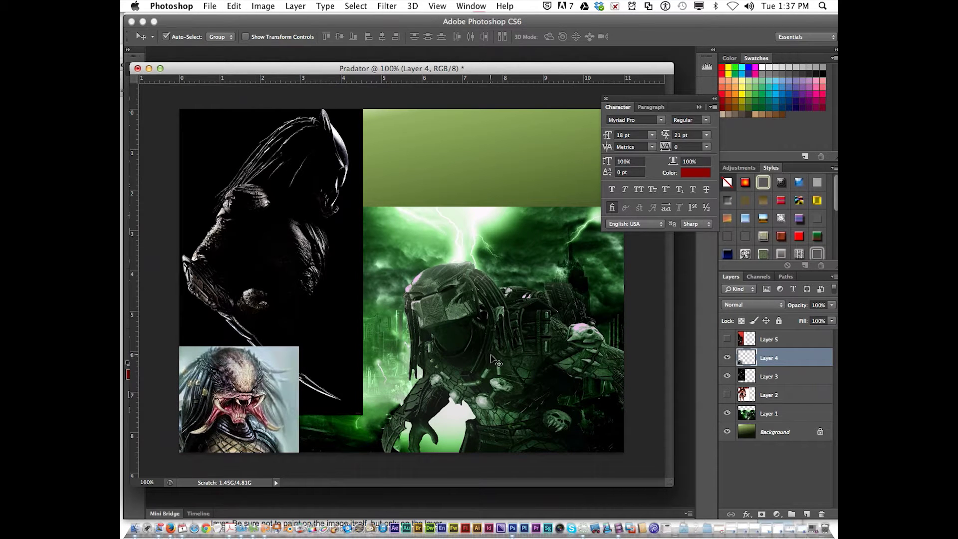
left_click(727, 339)
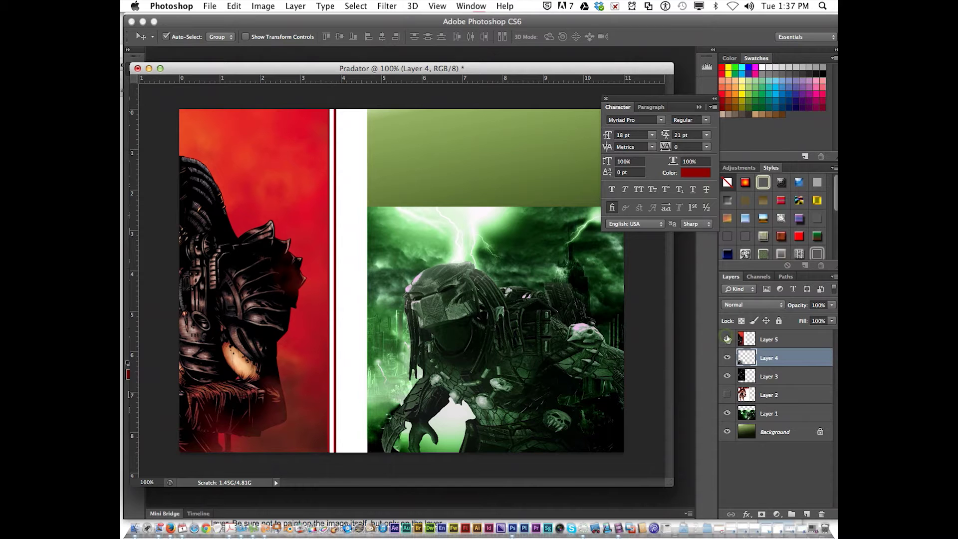
left_click_drag(239, 302, 456, 345)
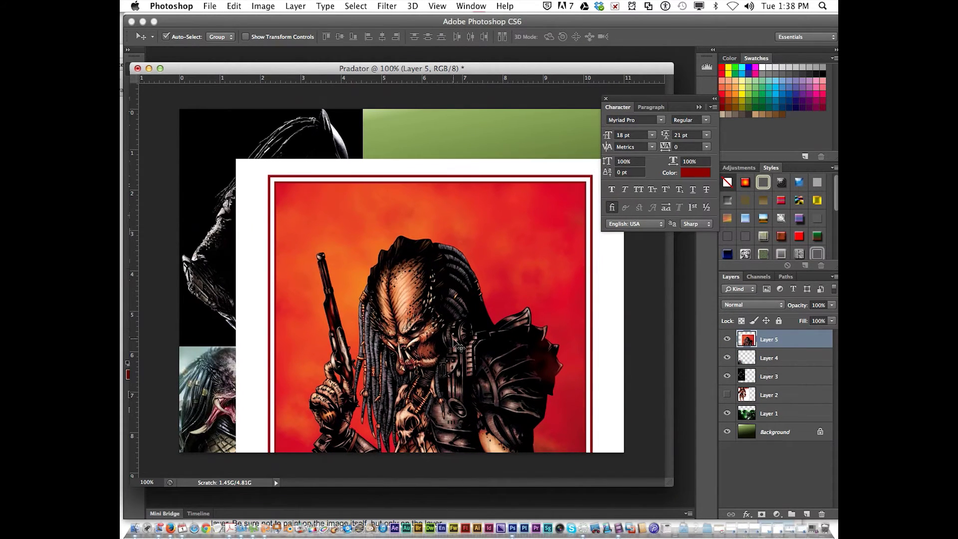
key("super+t")
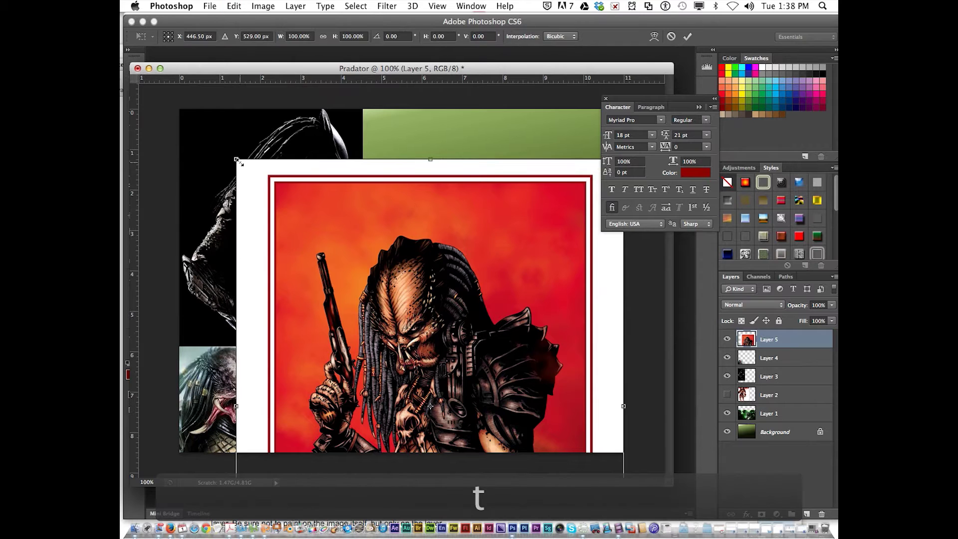
left_click_drag(237, 158, 391, 354)
left_click_drag(456, 395, 517, 111)
key("Return")
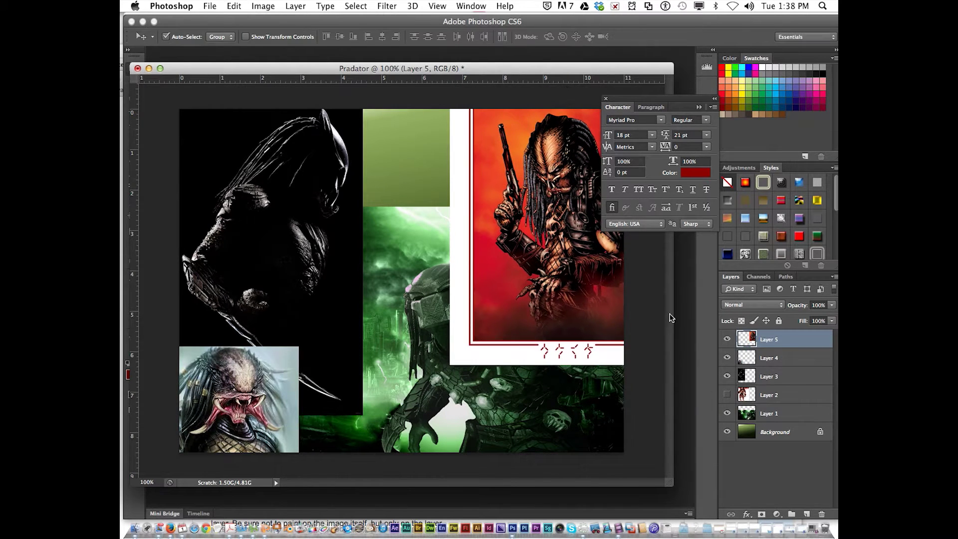
Show the armored predator on Layer 2 and move it toward the centre.
left_click(767, 396)
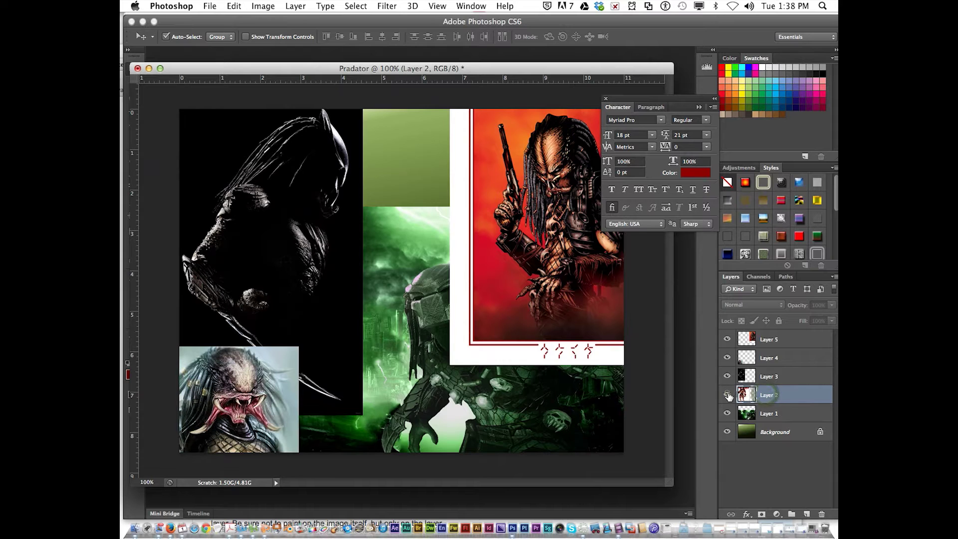
left_click(727, 394)
left_click_drag(389, 318, 519, 356)
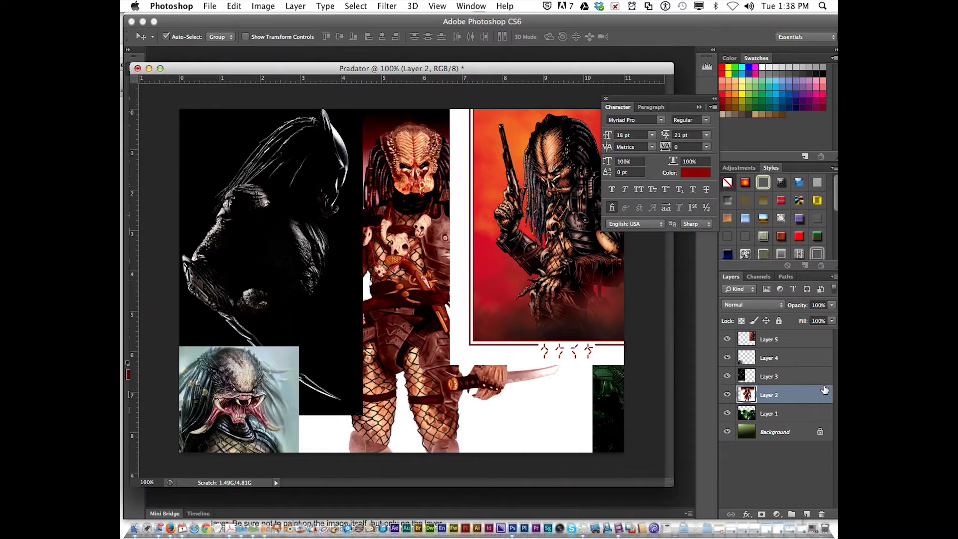
Move Layer 2 to the top of the stack and add masks to Layers 2, 5, 4, 3 and 1.
left_click_drag(819, 391, 798, 332)
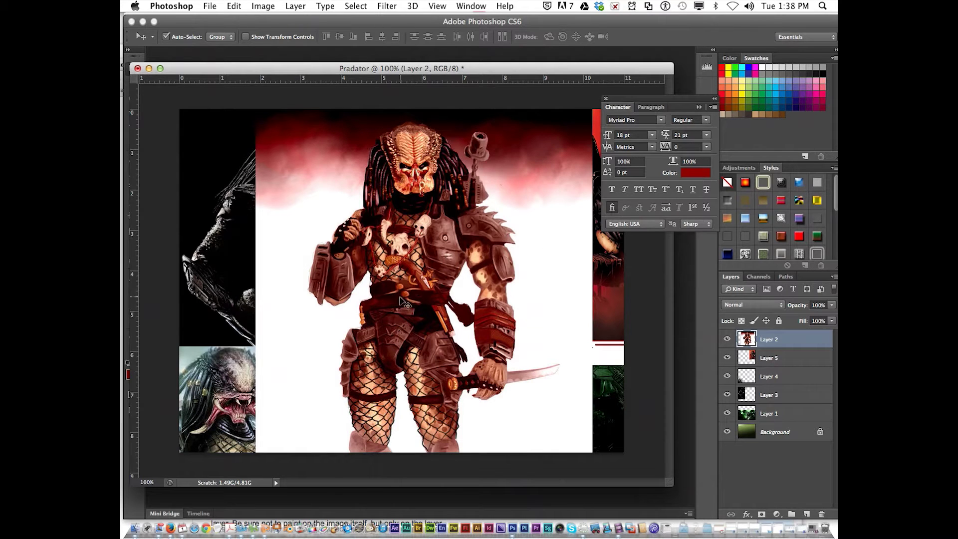
left_click(762, 514)
left_click(772, 358)
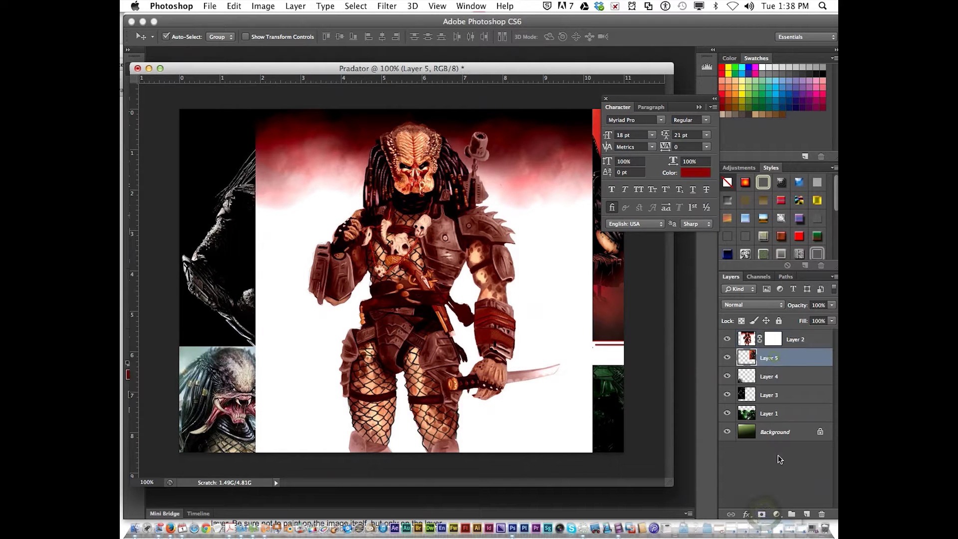
left_click(762, 514)
left_click(781, 375)
left_click(762, 514)
left_click(768, 395)
left_click(762, 514)
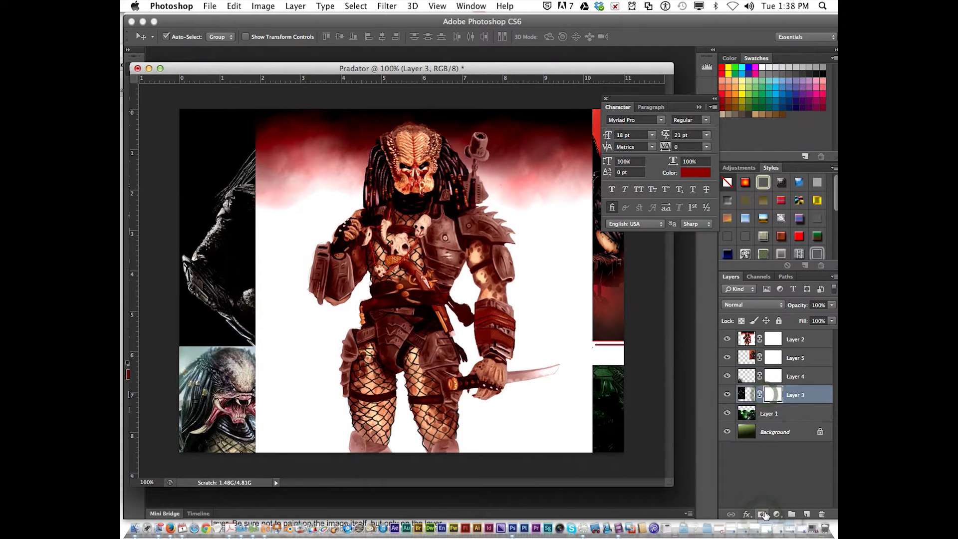
left_click(774, 413)
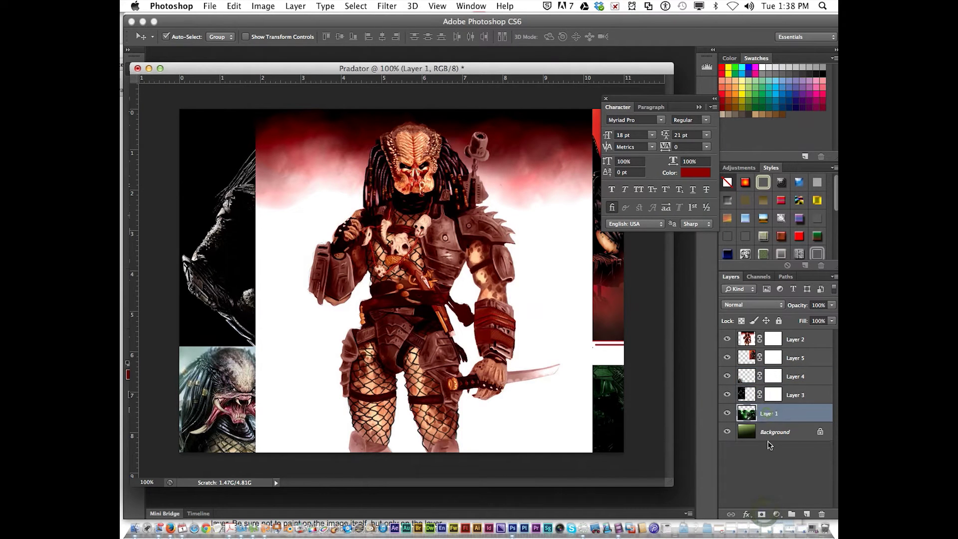
left_click(762, 514)
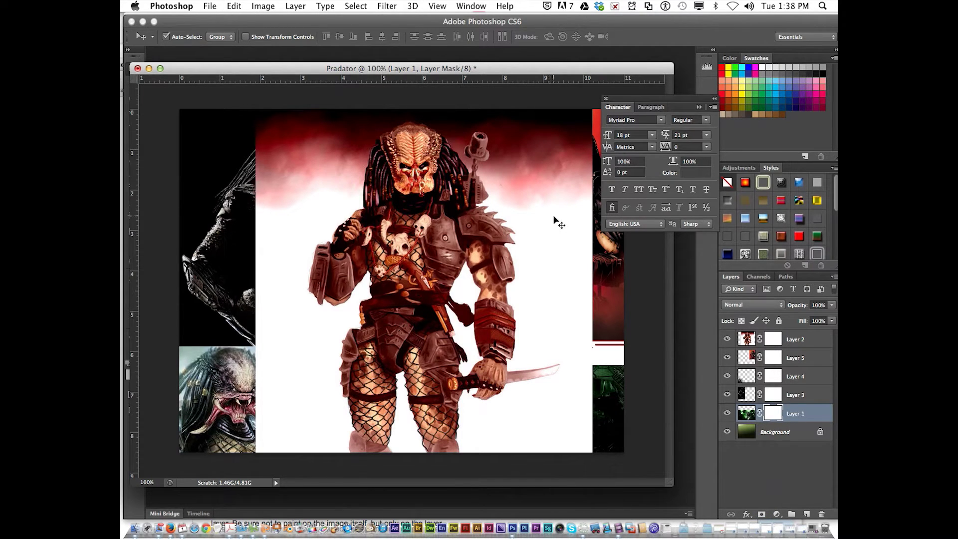
Set a soft 45 px brush at 0% hardness with black foreground, targeting Layer 2's mask.
left_click_drag(208, 67, 241, 60)
left_click(136, 173)
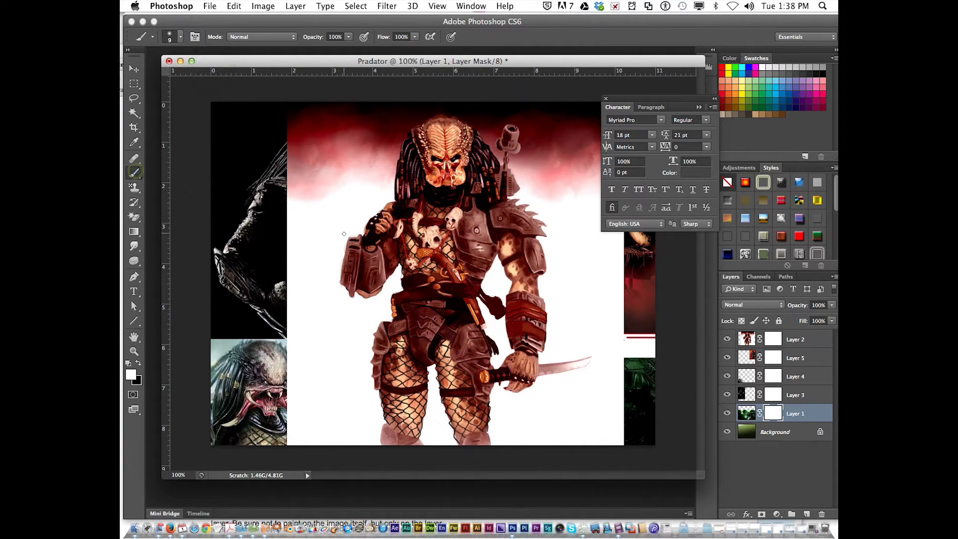
key("d")
key("bracketright")
key("bracketright")
key("bracketright")
key("bracketright")
key("bracketright")
key("bracketright")
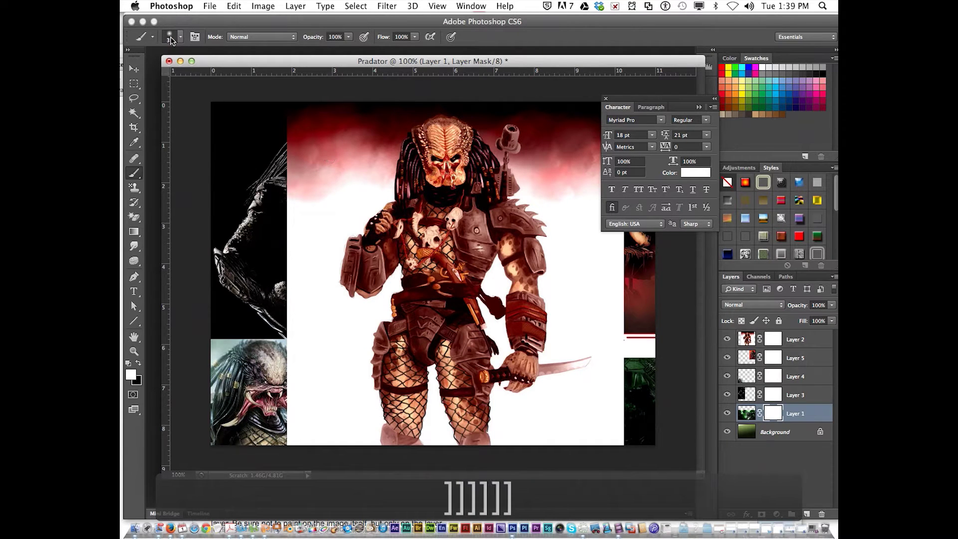
left_click(181, 37)
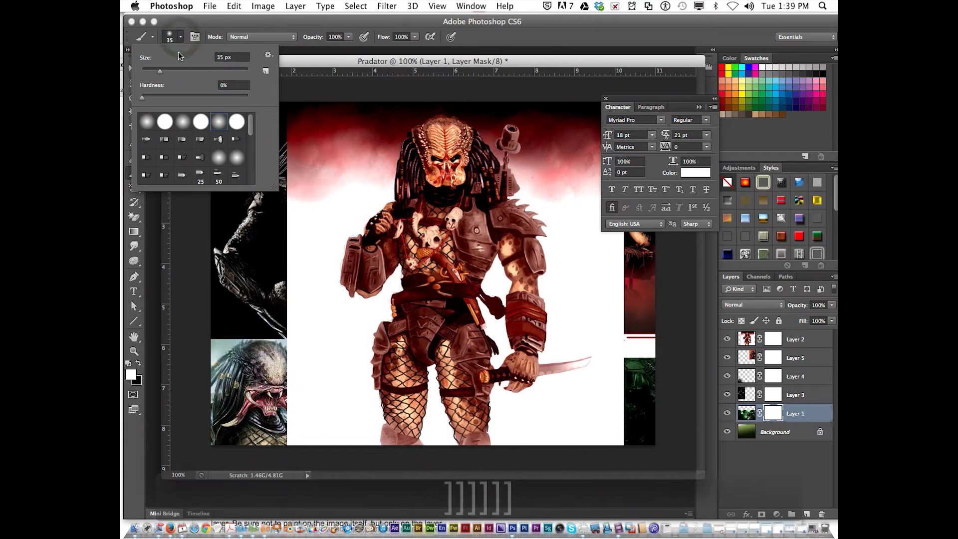
left_click(172, 36)
key("bracketright")
key("bracketright")
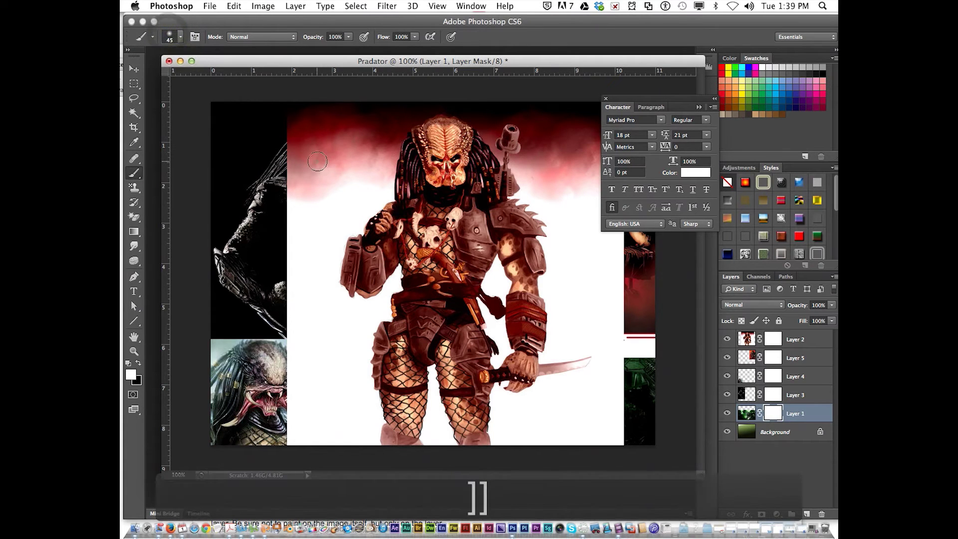
left_click(316, 161)
key("x")
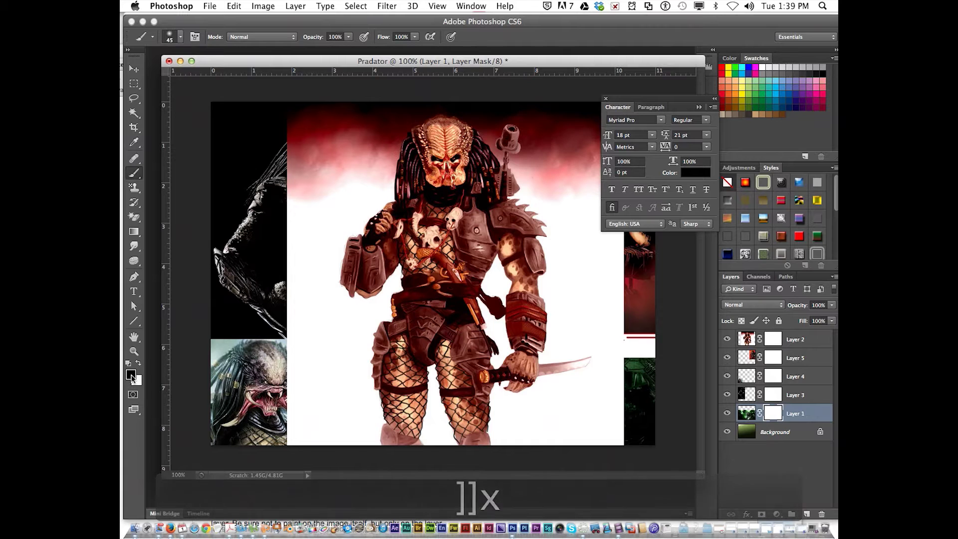
left_click(309, 187)
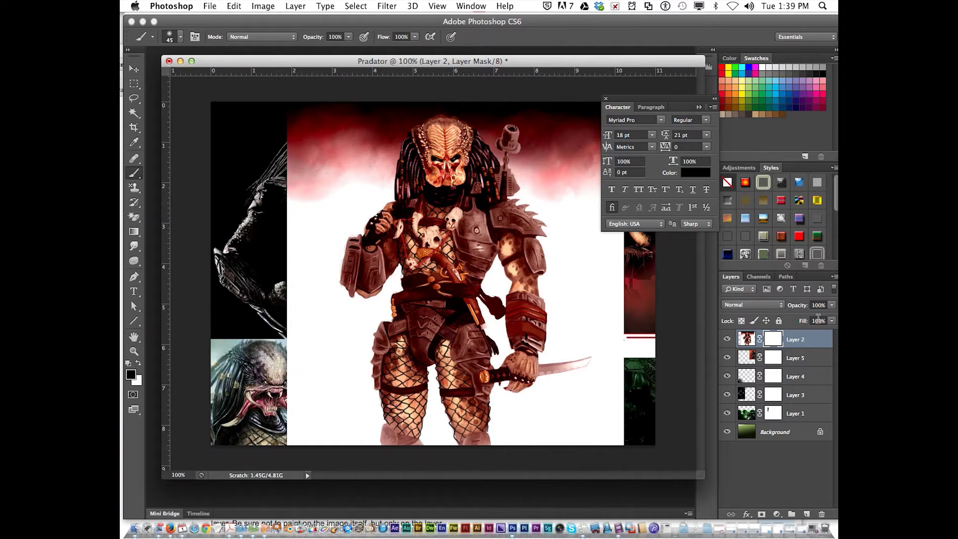
Paint black on Layer 2's mask at 90 px over the left dark predator and right-hand creature.
mouse_move(264, 160)
left_mouse_down()
mouse_move(289, 156)
mouse_move(294, 203)
mouse_move(283, 114)
mouse_move(300, 89)
mouse_move(293, 164)
mouse_move(315, 125)
mouse_move(359, 117)
mouse_move(335, 162)
mouse_move(315, 158)
mouse_move(347, 127)
mouse_move(309, 203)
mouse_move(375, 117)
mouse_move(382, 125)
mouse_move(368, 189)
mouse_move(364, 162)
mouse_move(342, 212)
mouse_move(348, 167)
mouse_move(320, 222)
mouse_move(364, 139)
mouse_move(350, 174)
mouse_move(302, 227)
mouse_move(278, 202)
mouse_move(297, 210)
mouse_move(302, 283)
mouse_move(361, 183)
left_mouse_up()
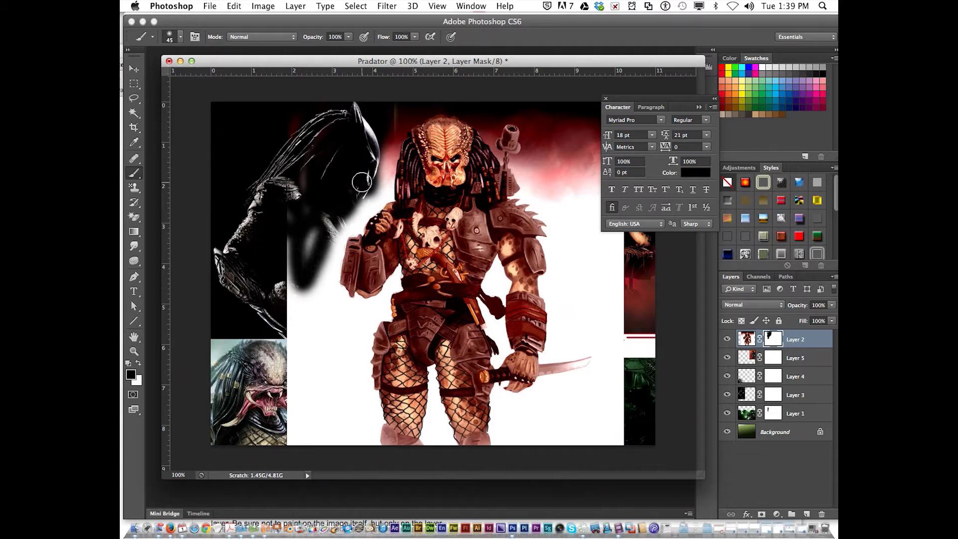
key("bracketright")
key("bracketright")
key("bracketright")
key("bracketright")
key("bracketright")
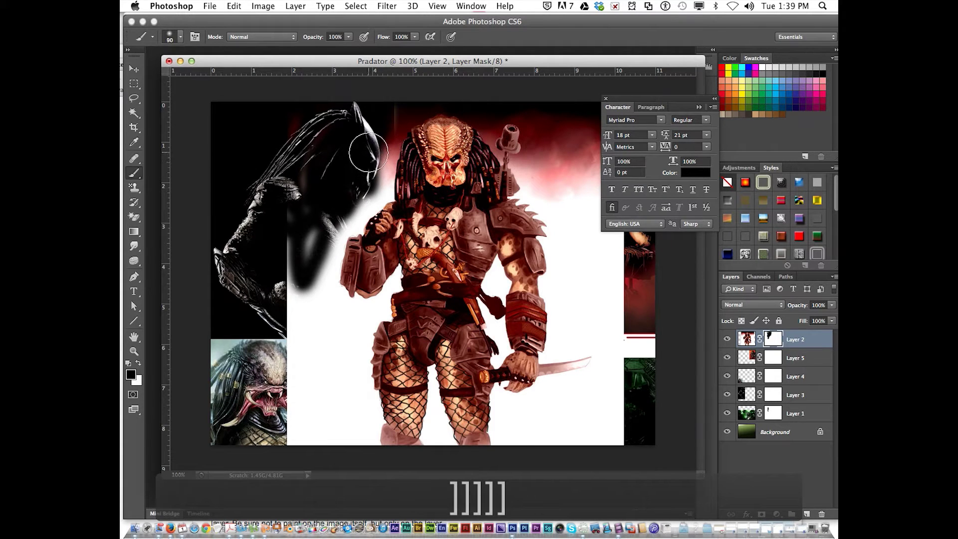
mouse_move(356, 183)
left_mouse_down()
mouse_move(293, 265)
mouse_move(307, 347)
mouse_move(298, 307)
mouse_move(307, 255)
mouse_move(309, 246)
mouse_move(316, 303)
mouse_move(315, 261)
mouse_move(338, 216)
mouse_move(317, 256)
mouse_move(352, 457)
mouse_move(301, 334)
mouse_move(313, 451)
mouse_move(333, 348)
mouse_move(390, 441)
mouse_move(475, 447)
mouse_move(549, 429)
mouse_move(349, 397)
mouse_move(425, 358)
mouse_move(544, 351)
mouse_move(497, 387)
mouse_move(413, 387)
mouse_move(379, 355)
mouse_move(378, 325)
mouse_move(429, 310)
mouse_move(548, 338)
mouse_move(502, 329)
mouse_move(474, 291)
mouse_move(452, 282)
mouse_move(440, 291)
mouse_move(469, 267)
mouse_move(505, 286)
mouse_move(509, 312)
mouse_move(478, 282)
mouse_move(560, 329)
mouse_move(566, 320)
mouse_move(539, 286)
mouse_move(492, 286)
mouse_move(597, 263)
mouse_move(613, 299)
mouse_move(598, 331)
mouse_move(546, 202)
mouse_move(567, 148)
left_mouse_up()
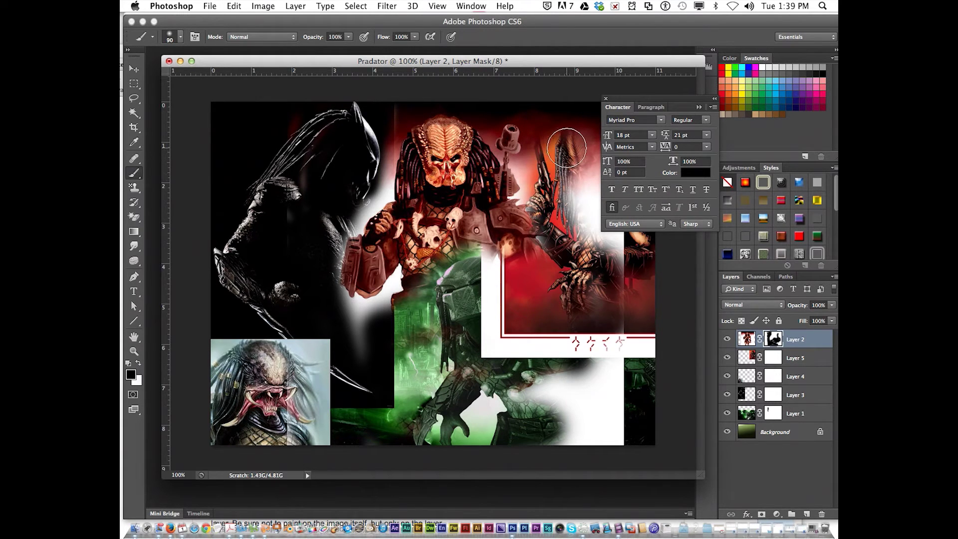
left_click_drag(547, 64, 507, 70)
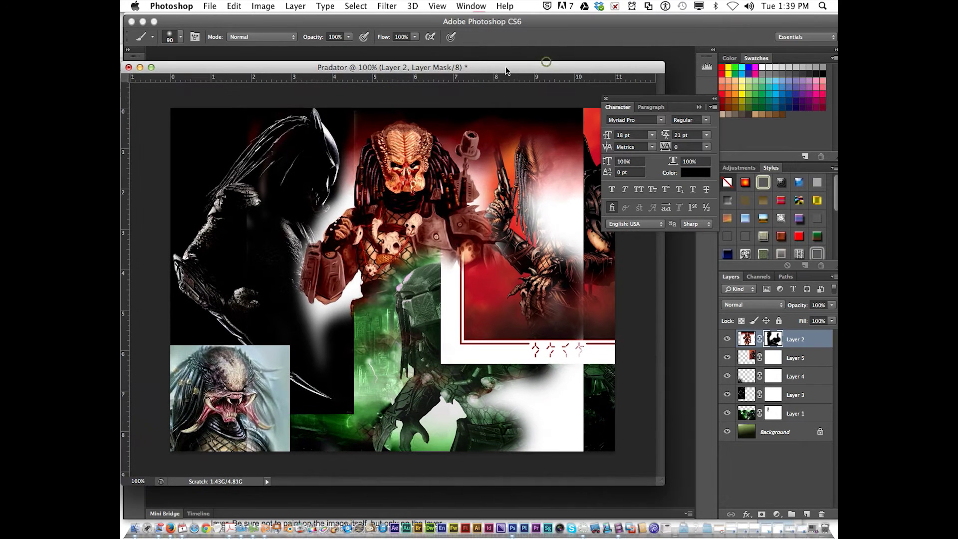
mouse_move(549, 165)
left_mouse_down()
mouse_move(558, 108)
mouse_move(572, 137)
mouse_move(532, 143)
mouse_move(510, 108)
mouse_move(455, 91)
left_mouse_up()
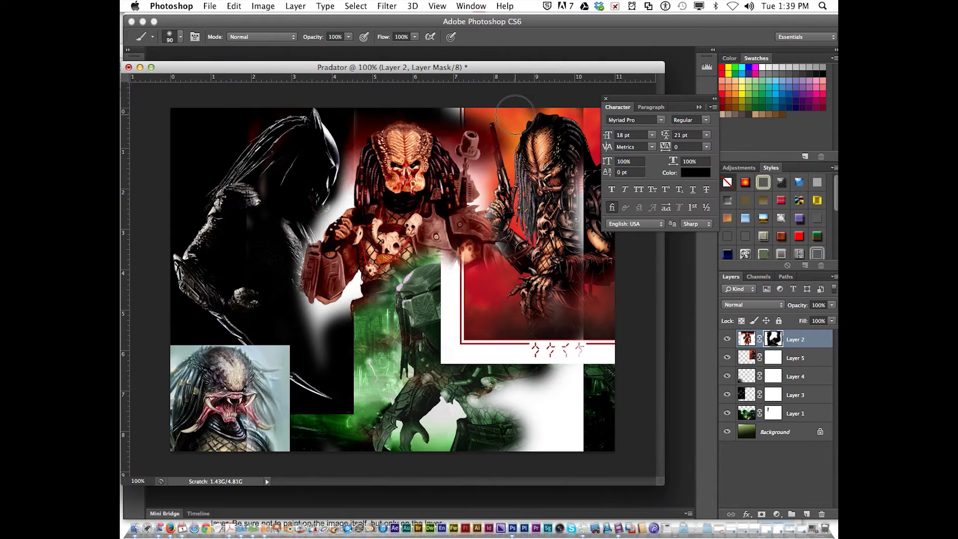
mouse_move(522, 131)
left_mouse_down()
mouse_move(533, 286)
mouse_move(539, 258)
mouse_move(604, 271)
left_mouse_up()
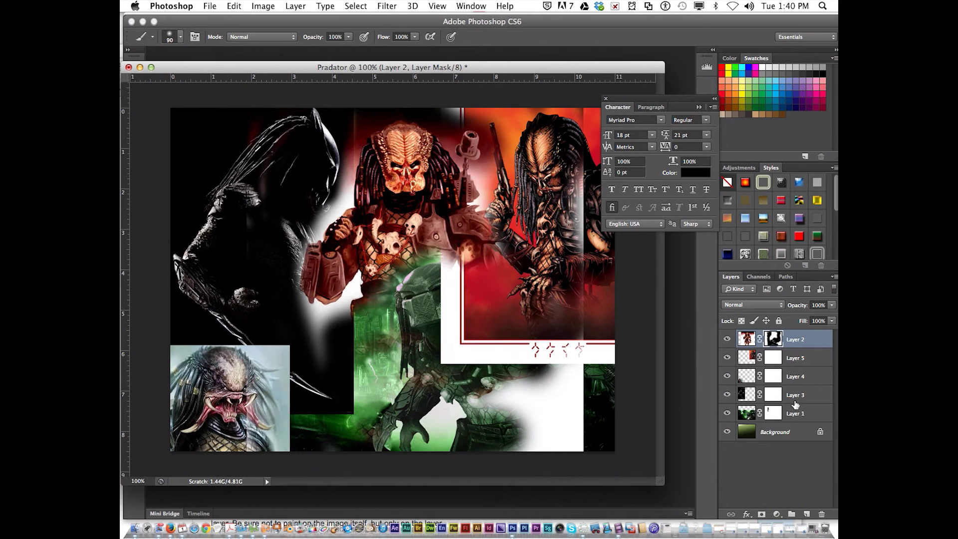
left_click(744, 357)
Paint Layer 5's mask to reveal green artwork at the bottom border and darken the central glow.
left_click(727, 357)
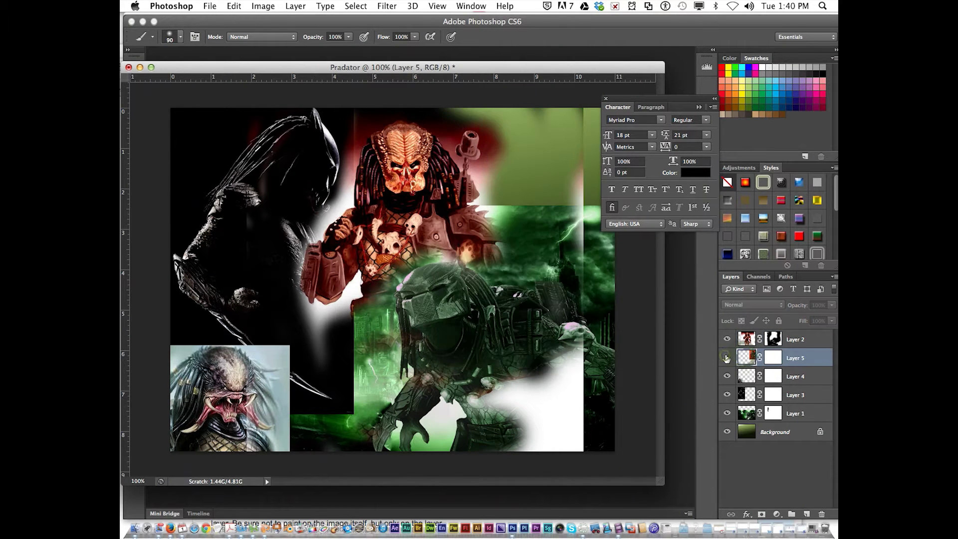
left_click(727, 358)
left_click(773, 358)
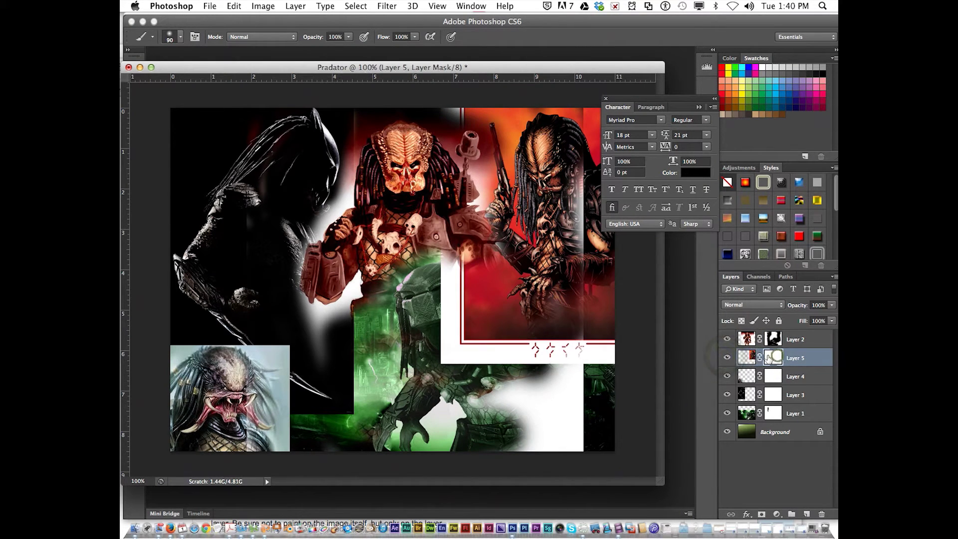
mouse_move(574, 349)
left_mouse_down()
mouse_move(596, 349)
mouse_move(480, 350)
mouse_move(590, 331)
mouse_move(616, 308)
mouse_move(524, 354)
mouse_move(453, 354)
mouse_move(499, 366)
mouse_move(604, 352)
mouse_move(564, 355)
mouse_move(463, 332)
mouse_move(442, 311)
mouse_move(465, 248)
mouse_move(497, 334)
mouse_move(449, 212)
mouse_move(454, 139)
mouse_move(487, 108)
left_mouse_up()
left_click_drag(350, 136, 414, 144)
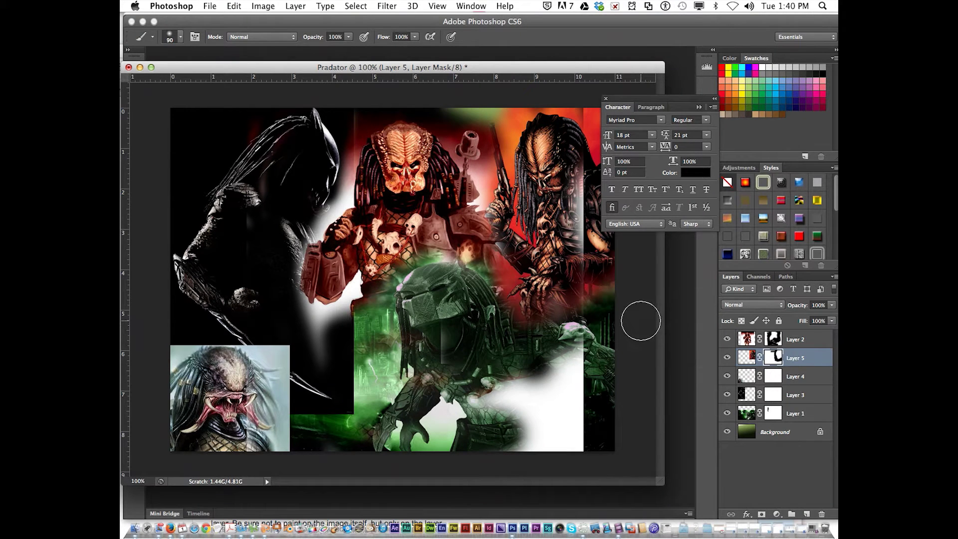
Paint Layer 2's mask along the right edge to wipe out the bottom-right white patch.
left_click(781, 340)
mouse_move(575, 239)
left_mouse_down()
mouse_move(548, 74)
mouse_move(584, 185)
mouse_move(574, 114)
left_mouse_up()
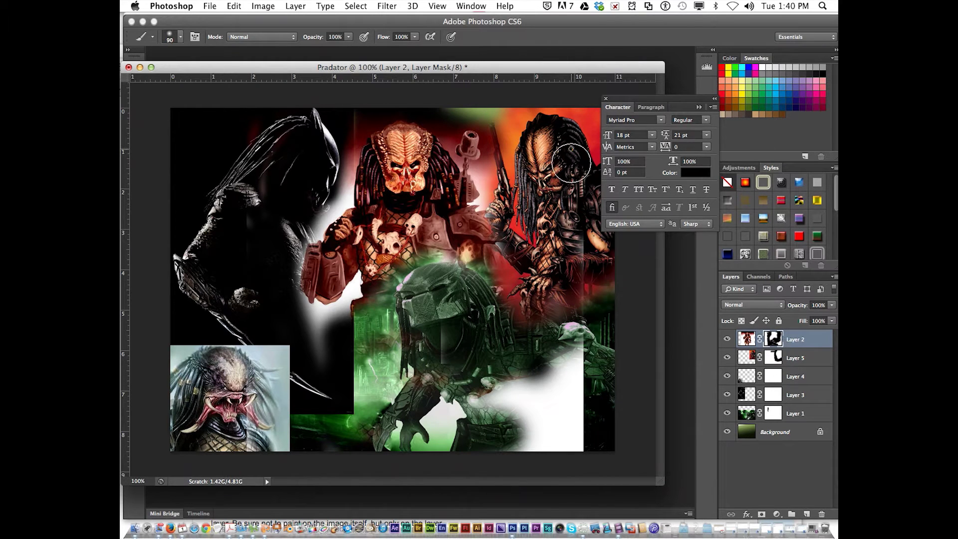
mouse_move(564, 300)
left_mouse_down()
mouse_move(581, 363)
mouse_move(574, 473)
mouse_move(513, 435)
mouse_move(535, 382)
mouse_move(472, 394)
mouse_move(465, 412)
mouse_move(558, 423)
mouse_move(528, 422)
mouse_move(549, 331)
left_mouse_up()
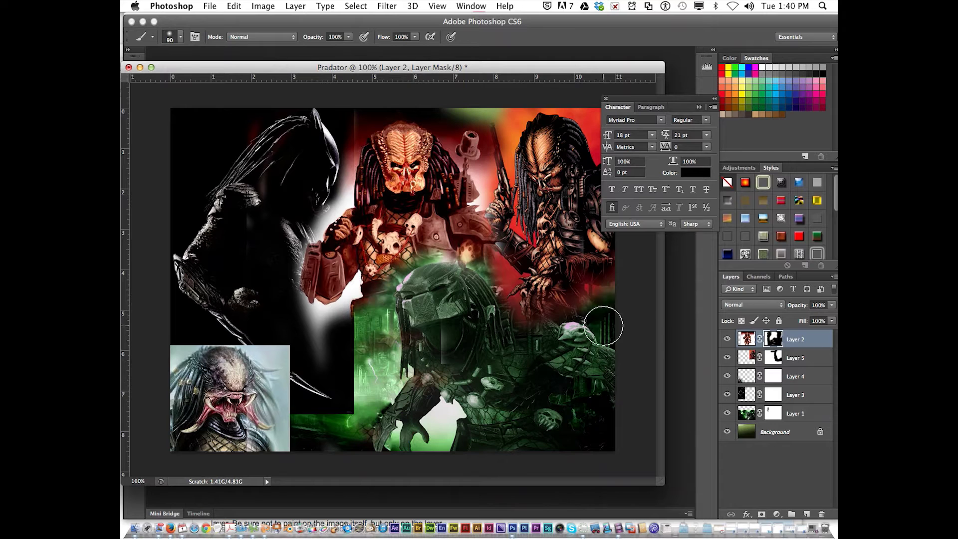
left_click(747, 376)
Brush black along the bottom-left portrait's edges on Layer 4's mask.
left_click(769, 378)
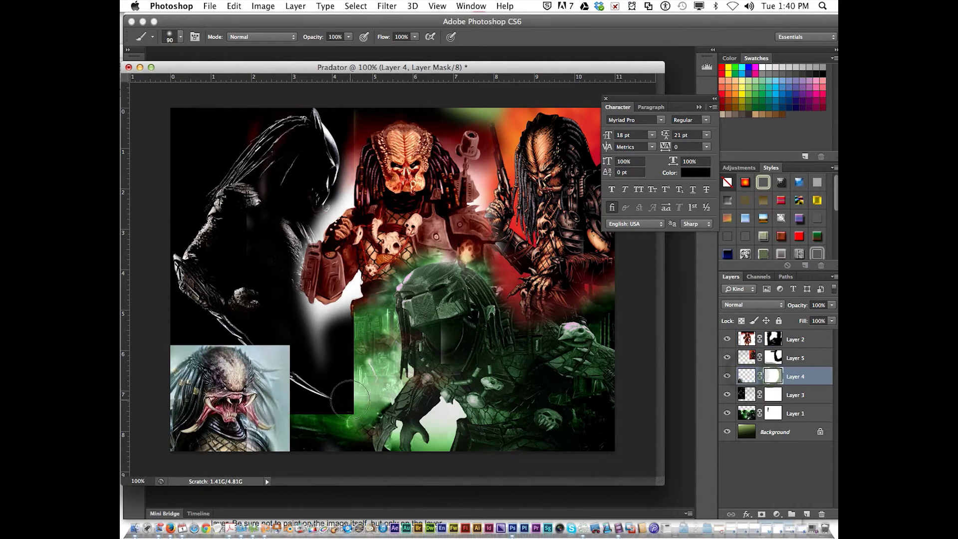
mouse_move(300, 415)
left_mouse_down()
mouse_move(295, 332)
mouse_move(298, 376)
mouse_move(258, 322)
mouse_move(227, 316)
mouse_move(268, 334)
mouse_move(285, 357)
mouse_move(301, 394)
mouse_move(300, 452)
mouse_move(290, 362)
left_mouse_up()
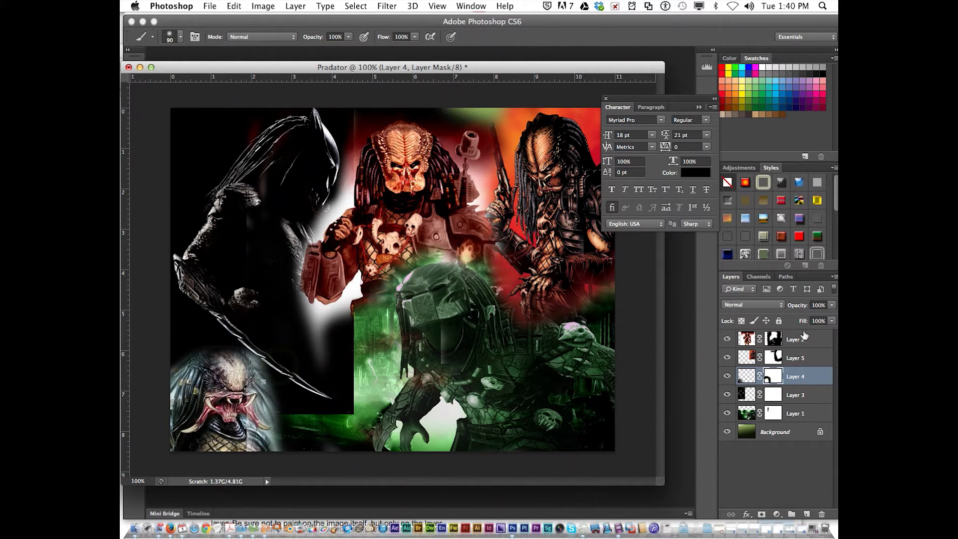
left_click(782, 339)
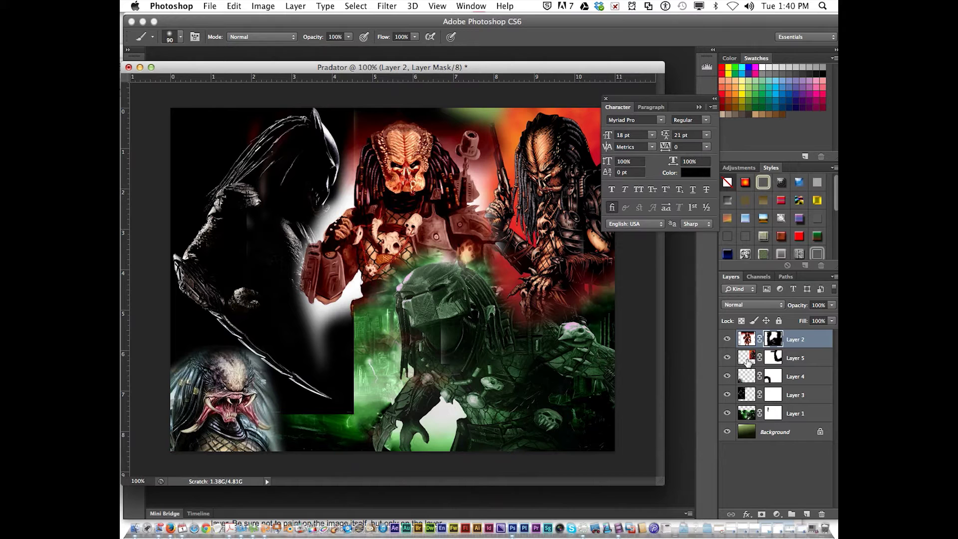
left_click(782, 395)
Paint Layer 3's mask left of the central predator and near the top to reveal green glow and lightning.
left_click(778, 396)
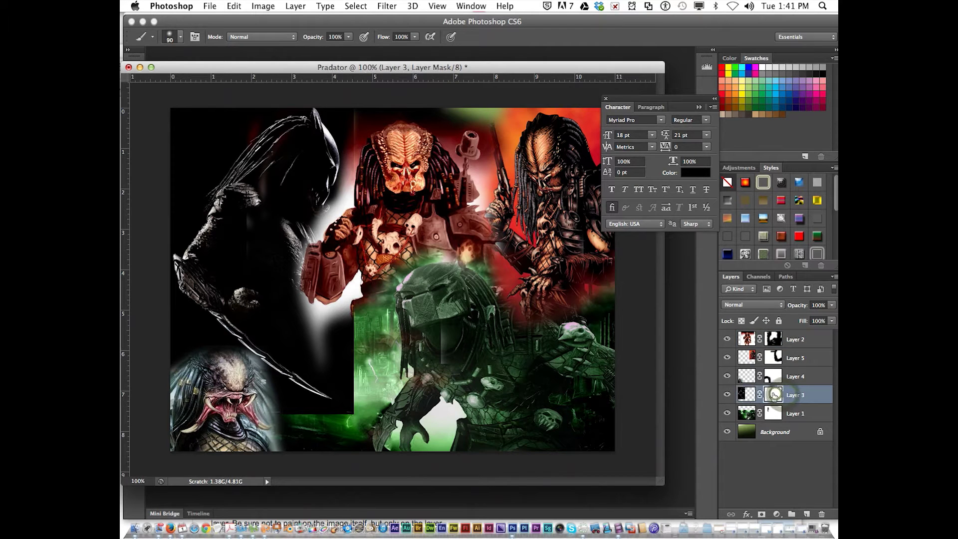
left_click(744, 394)
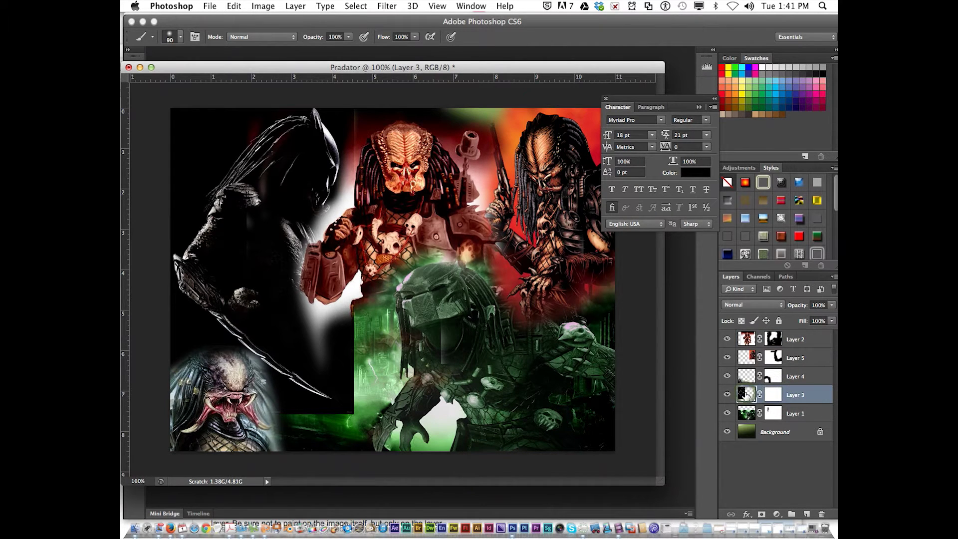
left_click(775, 395)
mouse_move(349, 310)
left_mouse_down()
mouse_move(352, 413)
mouse_move(329, 405)
mouse_move(348, 413)
mouse_move(319, 427)
mouse_move(279, 424)
left_mouse_up()
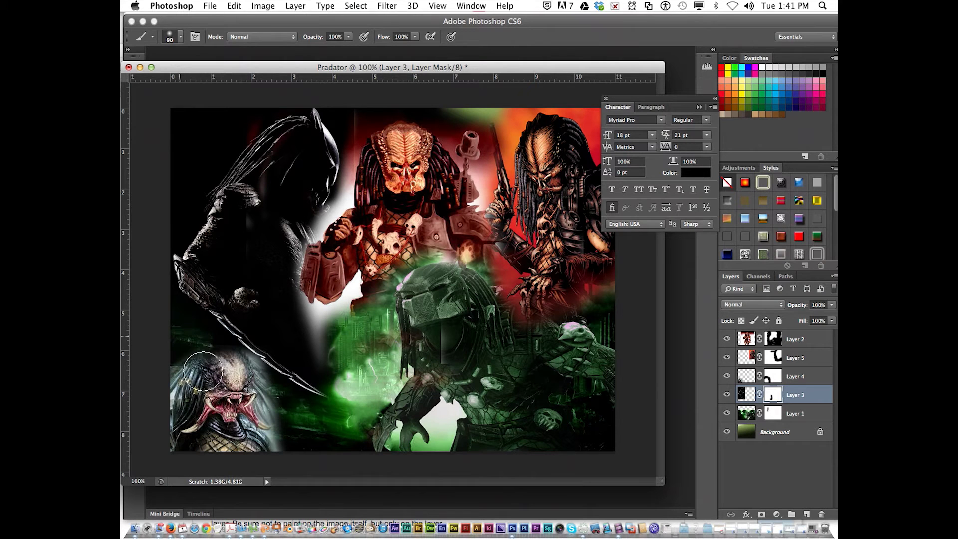
mouse_move(336, 357)
left_mouse_down()
mouse_move(315, 326)
mouse_move(352, 344)
mouse_move(351, 369)
mouse_move(287, 329)
left_mouse_up()
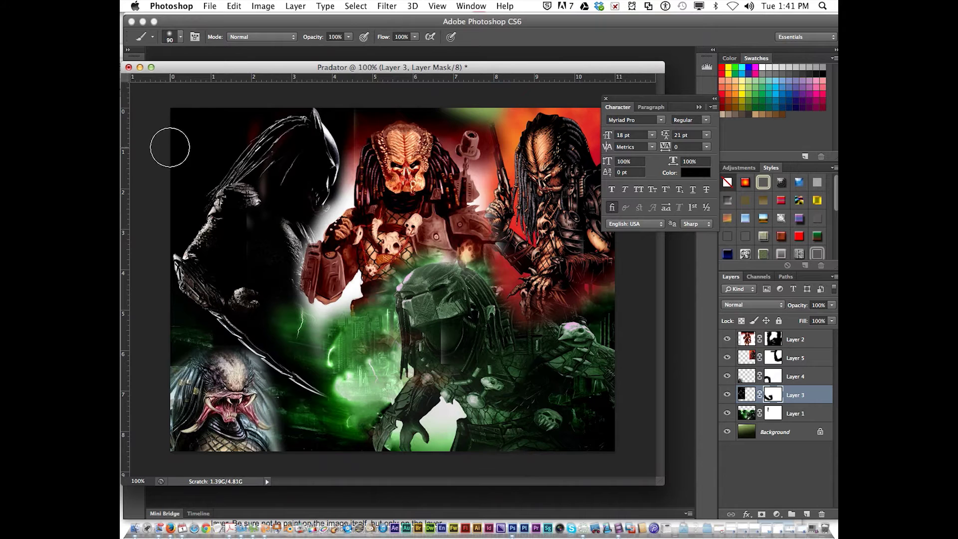
mouse_move(342, 100)
left_mouse_down()
mouse_move(374, 132)
mouse_move(344, 107)
left_mouse_up()
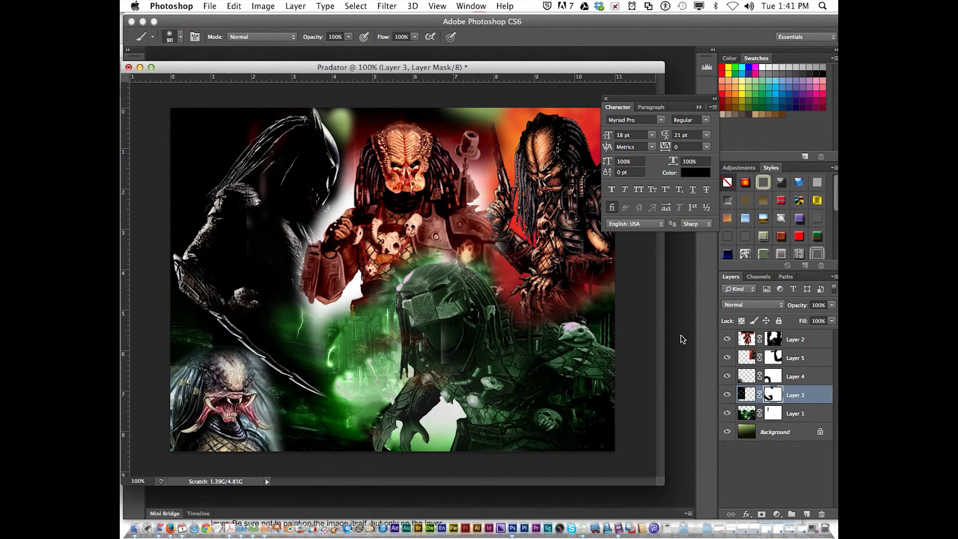
Refine Layer 2's and Layer 5's masks around the dark predator's head and the central predator's top.
left_click(751, 339)
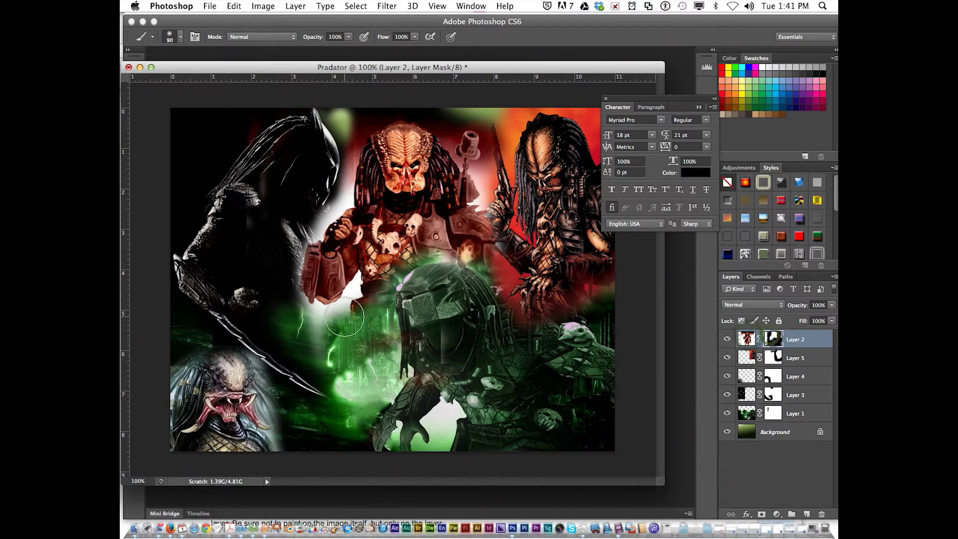
mouse_move(294, 332)
left_mouse_down()
mouse_move(339, 339)
mouse_move(319, 324)
left_mouse_up()
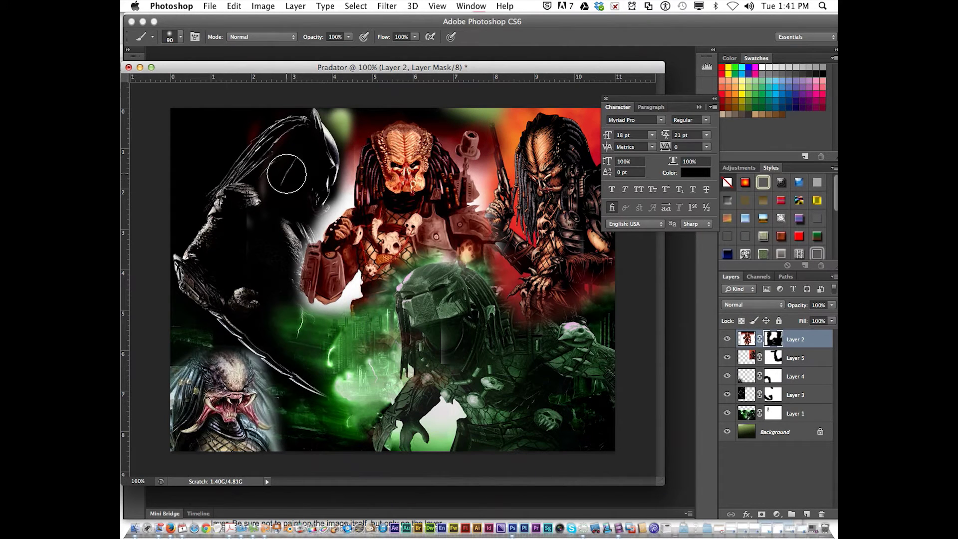
mouse_move(329, 167)
left_mouse_down()
mouse_move(284, 234)
mouse_move(327, 170)
left_mouse_up()
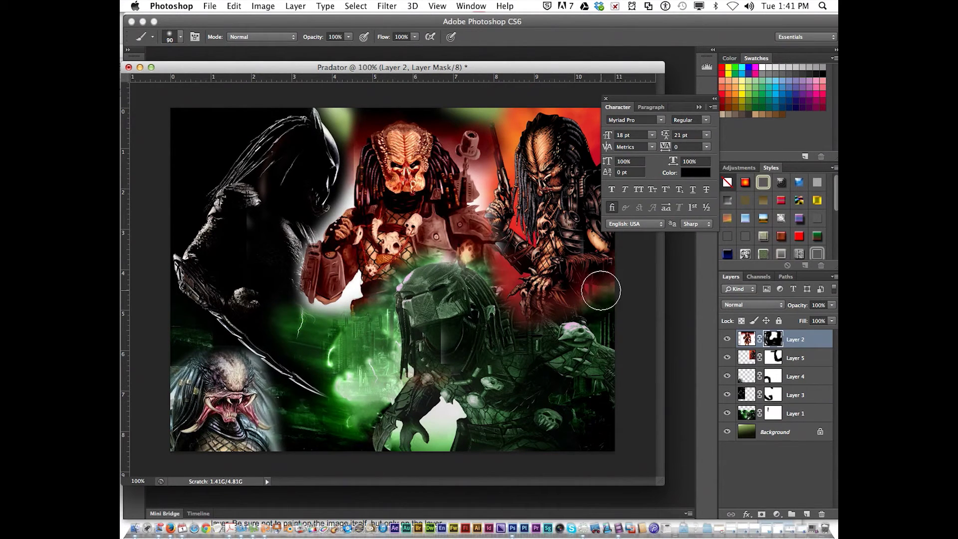
left_click(774, 357)
mouse_move(421, 134)
left_mouse_down()
mouse_move(402, 95)
mouse_move(372, 92)
mouse_move(349, 109)
left_mouse_up()
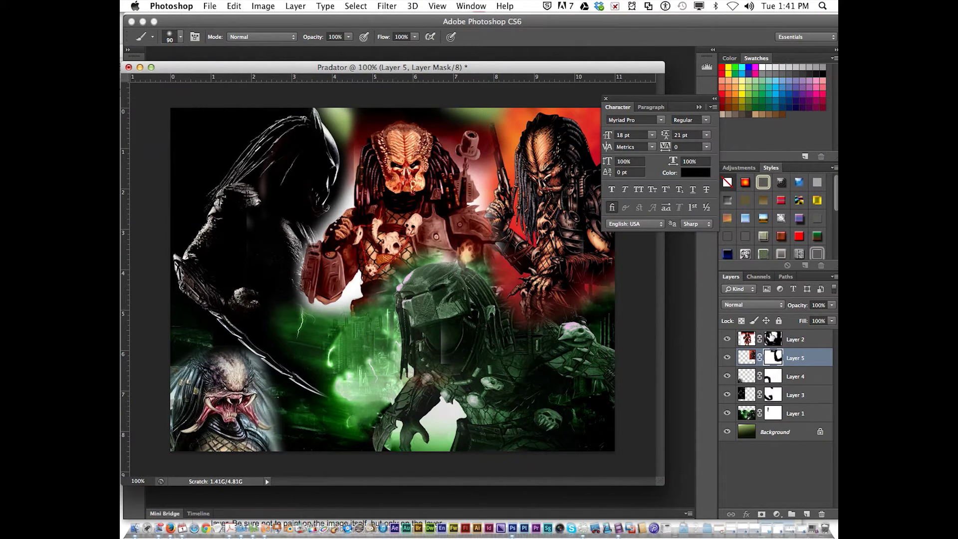
Hide Layer 2 along the top, restore it around the central head, and hide glow left of centre.
left_click(773, 338)
mouse_move(329, 94)
left_mouse_down()
mouse_move(348, 103)
mouse_move(405, 86)
mouse_move(496, 98)
left_mouse_up()
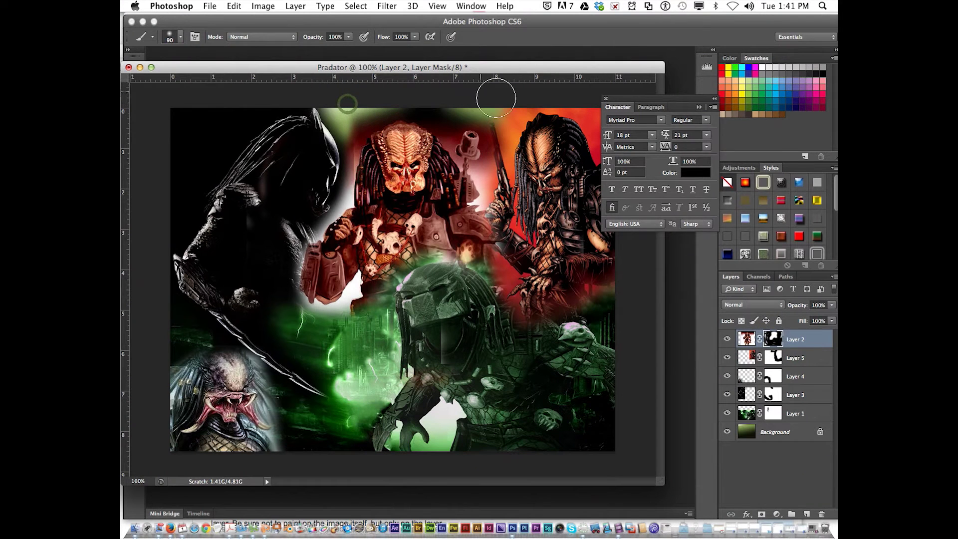
key("x")
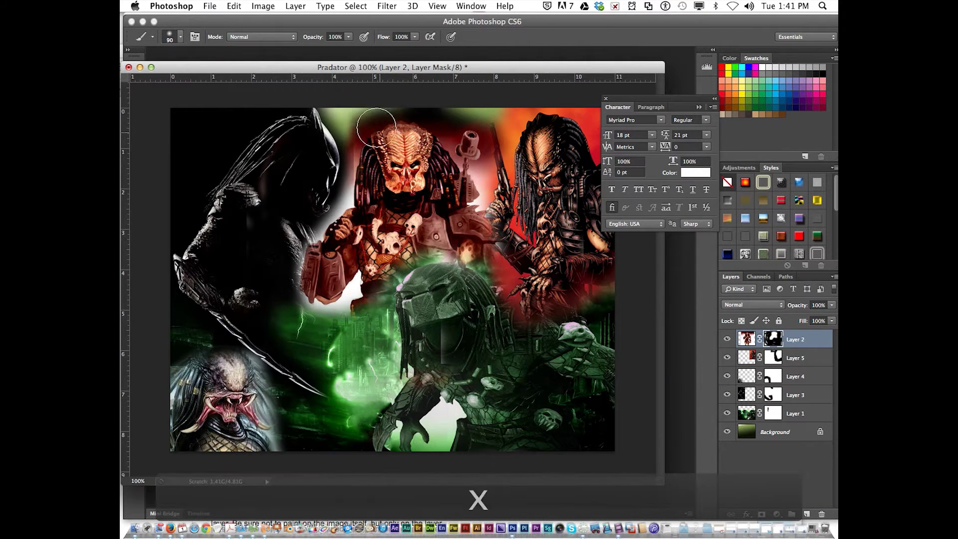
mouse_move(376, 128)
left_mouse_down()
mouse_move(458, 128)
mouse_move(451, 140)
mouse_move(464, 128)
mouse_move(369, 129)
mouse_move(323, 108)
left_mouse_up()
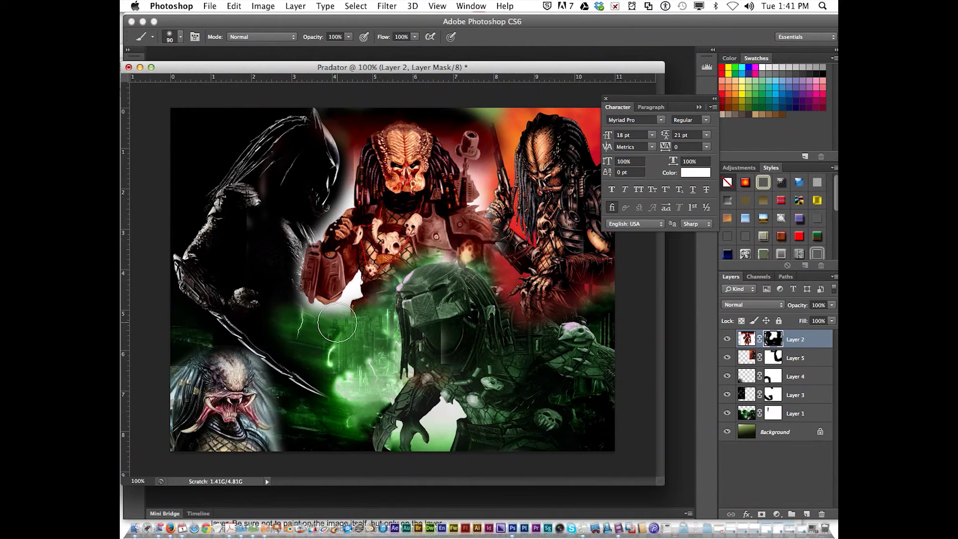
key("x")
mouse_move(320, 325)
left_mouse_down()
mouse_move(296, 319)
mouse_move(316, 326)
left_mouse_up()
mouse_move(277, 223)
left_mouse_down()
mouse_move(296, 227)
mouse_move(328, 200)
mouse_move(333, 150)
left_mouse_up()
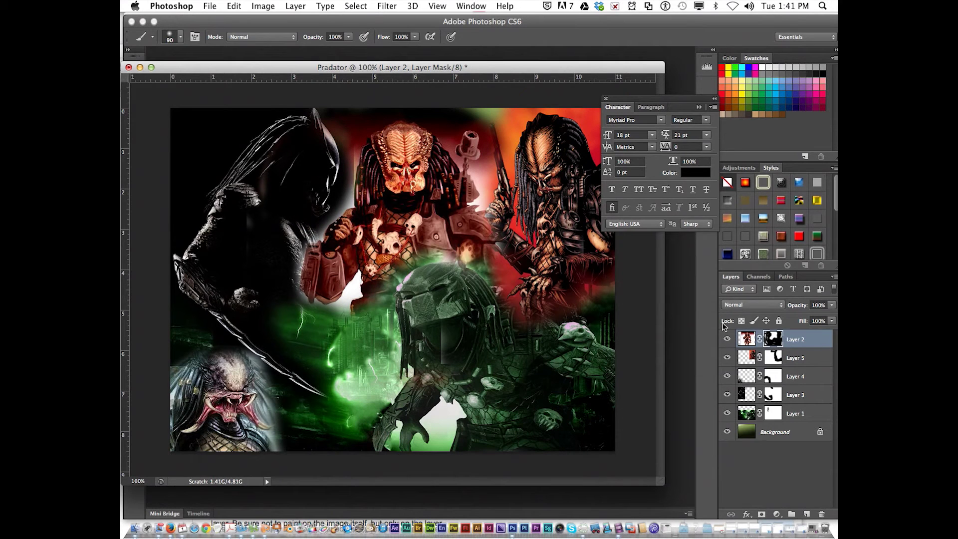
Mask Layer 3 over the central predator's left dreadlocks and side.
left_click(750, 395)
left_click(773, 394)
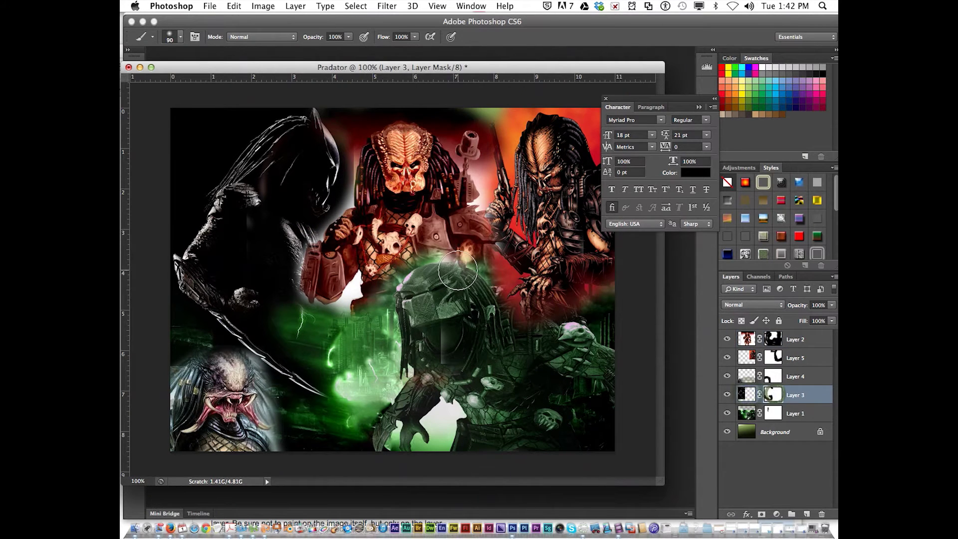
mouse_move(371, 158)
left_mouse_down()
mouse_move(359, 138)
mouse_move(364, 212)
mouse_move(366, 138)
left_mouse_up()
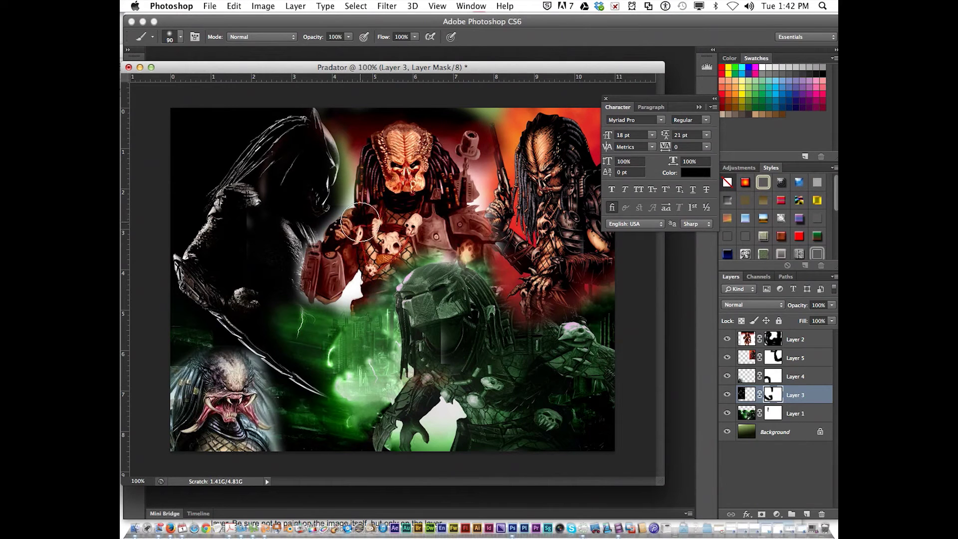
mouse_move(360, 201)
left_mouse_down()
mouse_move(347, 245)
mouse_move(357, 205)
left_mouse_up()
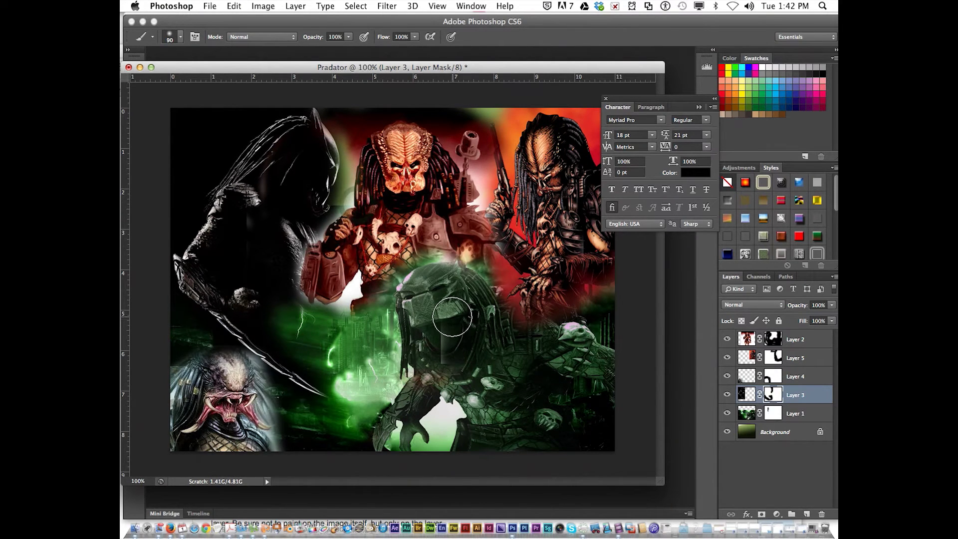
Undo a stray brush stroke painted on Layer 1 with Edit > Step Backward.
left_click(750, 410)
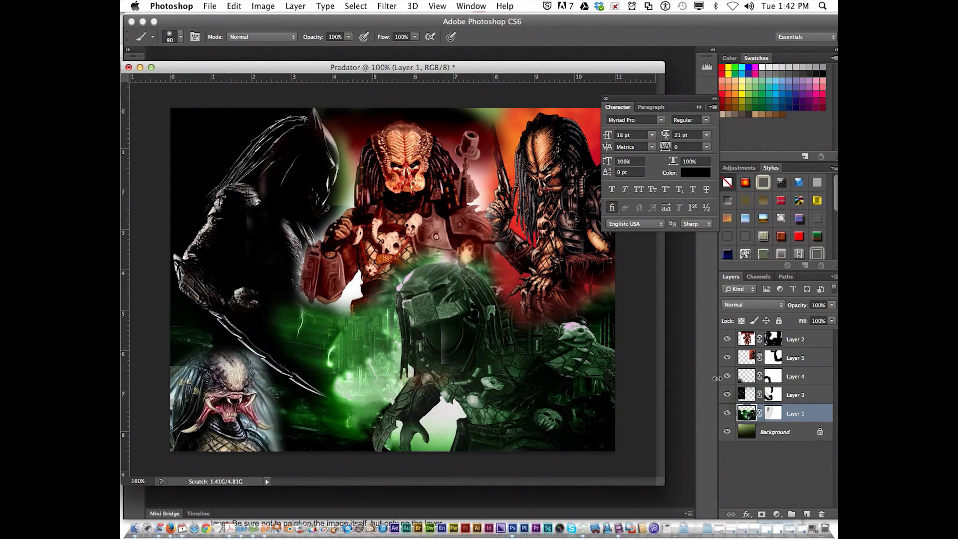
mouse_move(308, 201)
left_mouse_down()
mouse_move(374, 199)
mouse_move(357, 200)
mouse_move(468, 230)
mouse_move(356, 206)
mouse_move(341, 194)
left_mouse_up()
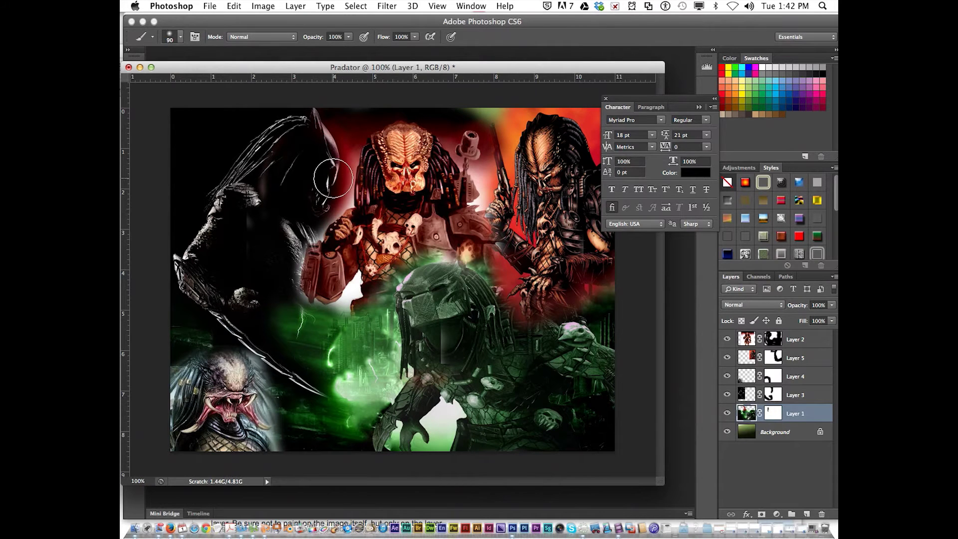
left_click(234, 7)
left_click(255, 34)
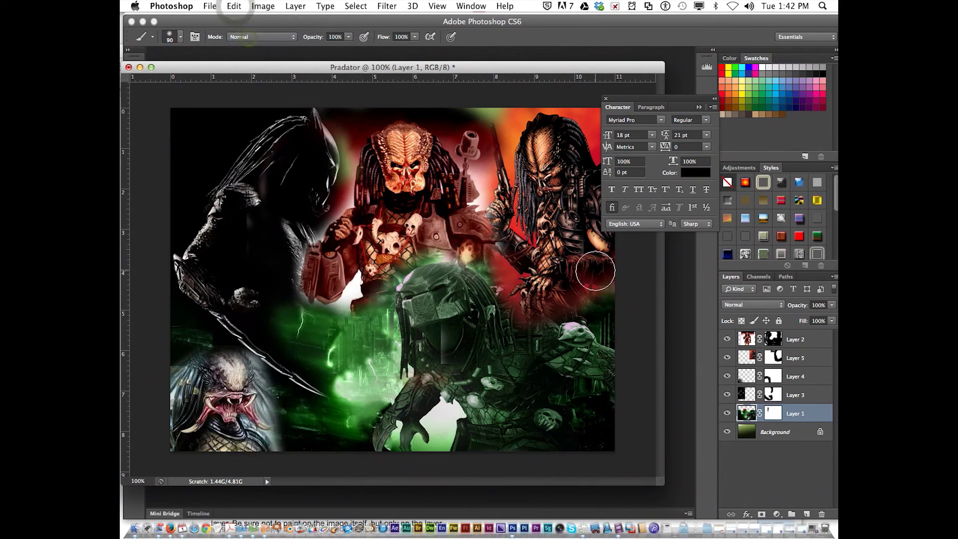
Paint Layer 1's mask to hide a band of green glow left of centre, restoring part with white.
left_click(773, 413)
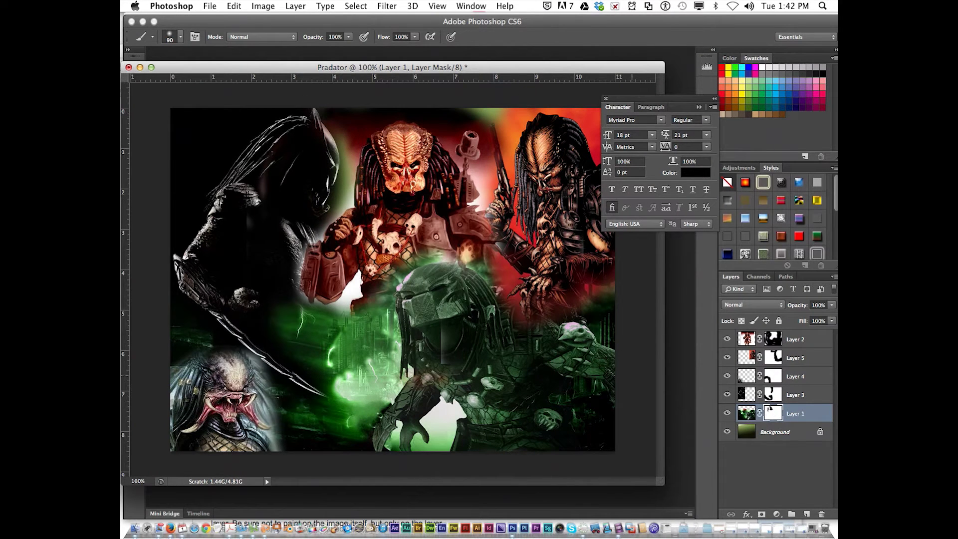
mouse_move(332, 322)
left_mouse_down()
mouse_move(331, 342)
mouse_move(369, 369)
mouse_move(358, 409)
left_mouse_up()
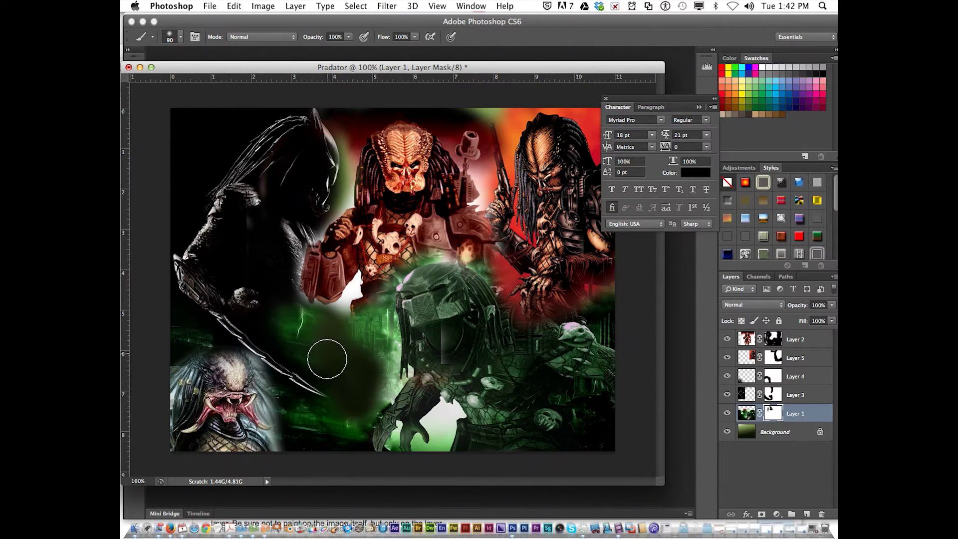
left_click_drag(327, 358, 348, 403)
key("x")
mouse_move(346, 403)
left_mouse_down()
mouse_move(352, 381)
mouse_move(354, 411)
mouse_move(374, 337)
mouse_move(320, 367)
mouse_move(300, 336)
mouse_move(322, 331)
left_mouse_up()
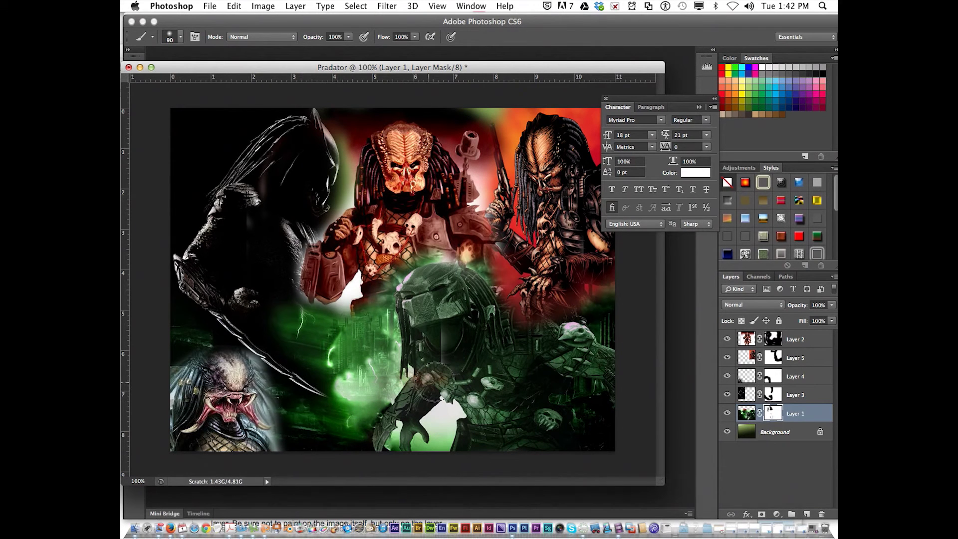
left_click(766, 339)
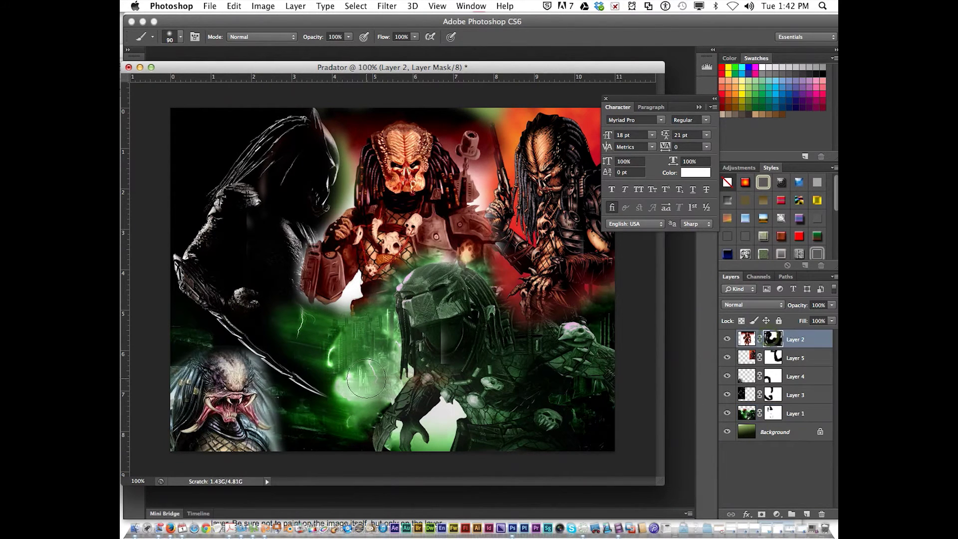
Refine Layer 2's mask around the dark predator's head and below the red predator with a 30 px brush.
key("x")
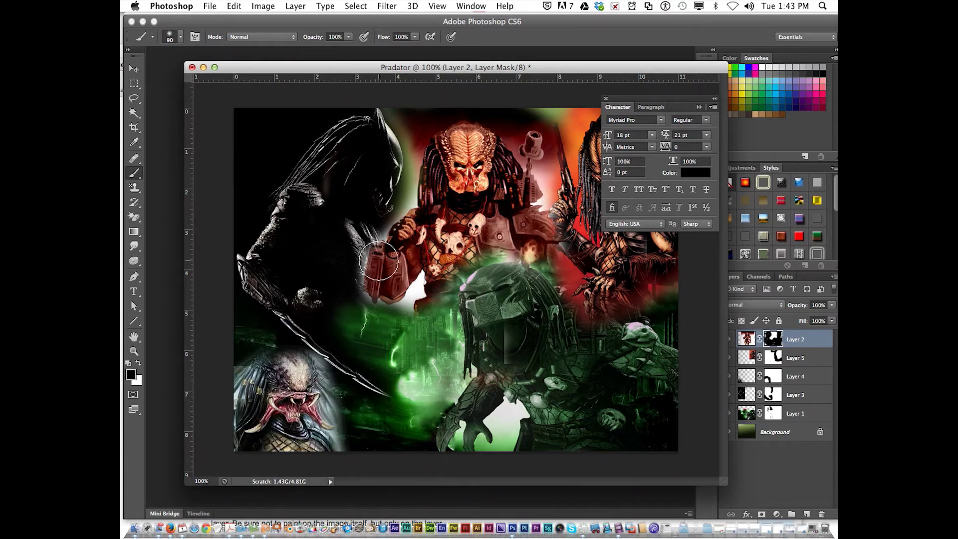
key("x")
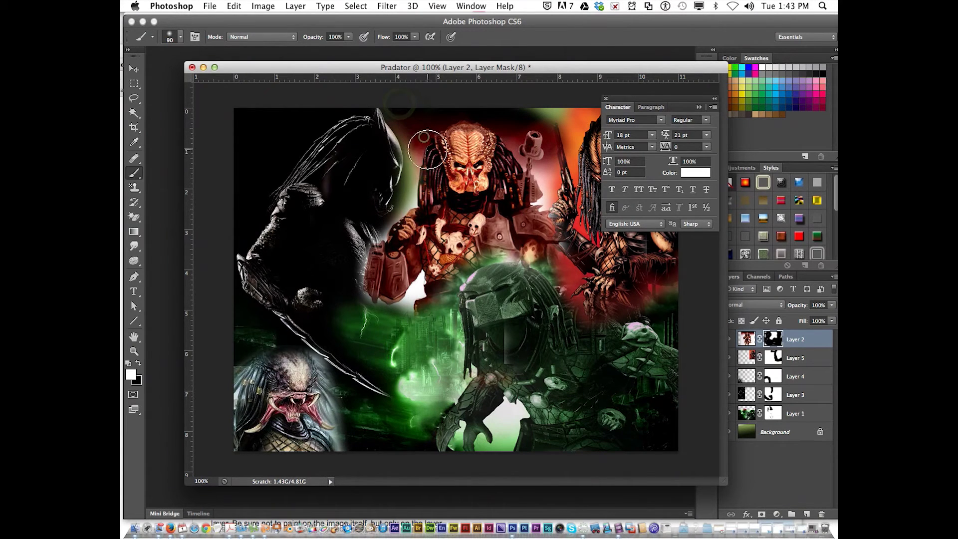
left_click_drag(425, 193, 422, 195)
key("x")
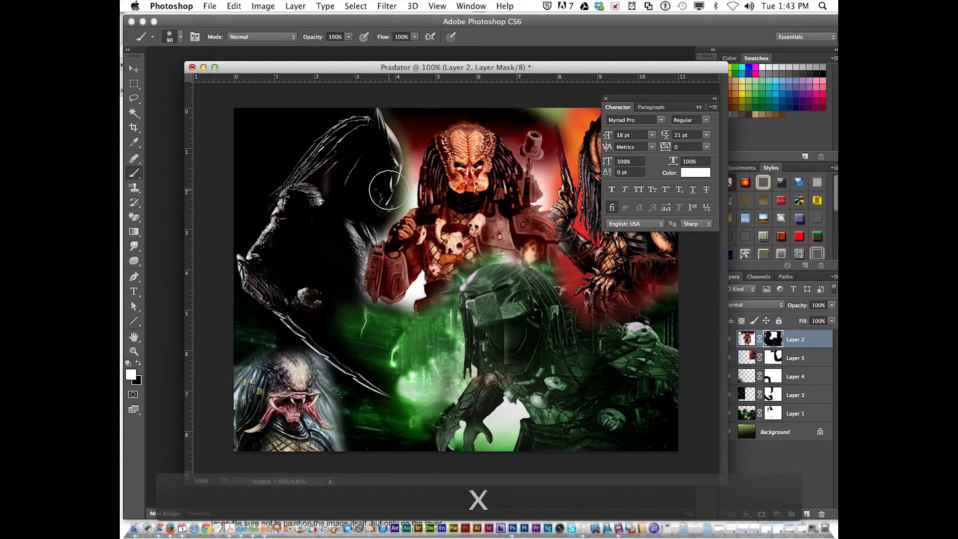
mouse_move(392, 191)
left_mouse_down()
mouse_move(393, 182)
mouse_move(382, 220)
mouse_move(355, 239)
mouse_move(344, 287)
mouse_move(358, 307)
mouse_move(399, 321)
left_mouse_up()
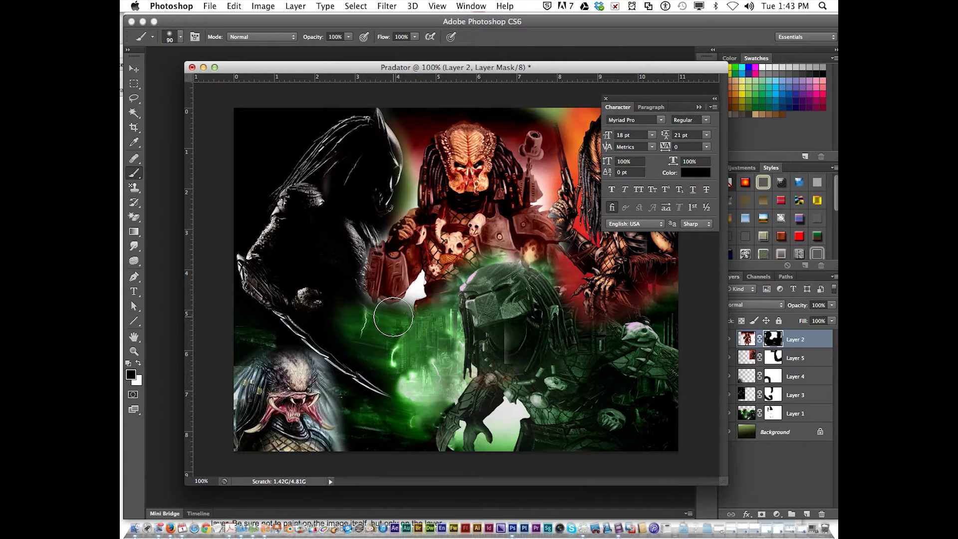
key("bracketleft")
key("bracketleft")
key("bracketleft")
key("bracketleft")
key("bracketleft")
key("bracketleft")
key("bracketleft")
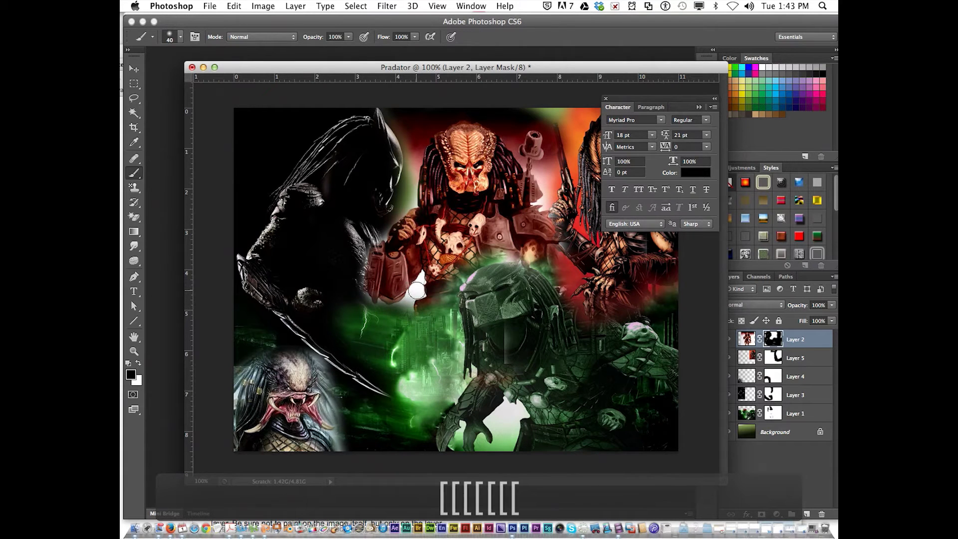
mouse_move(417, 287)
left_mouse_down()
mouse_move(412, 300)
mouse_move(365, 314)
left_mouse_up()
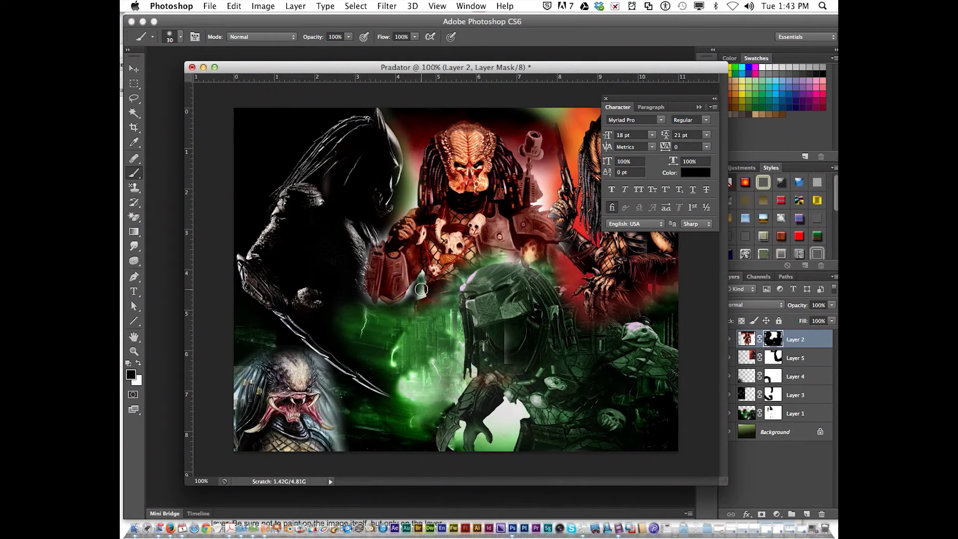
mouse_move(419, 297)
left_mouse_down()
mouse_move(424, 331)
mouse_move(464, 341)
left_mouse_up()
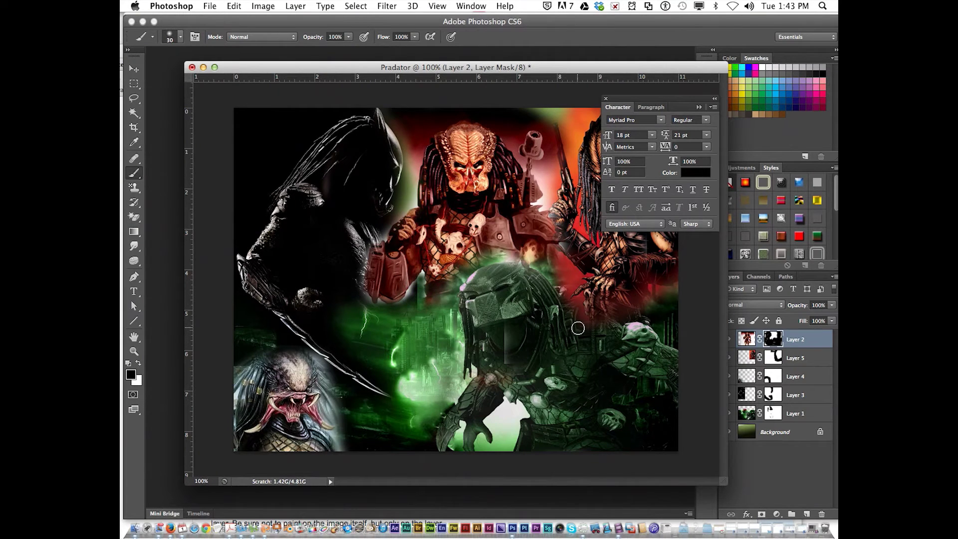
Target Layer 3's mask with black as the paint colour and reposition the collage window.
left_click(777, 396)
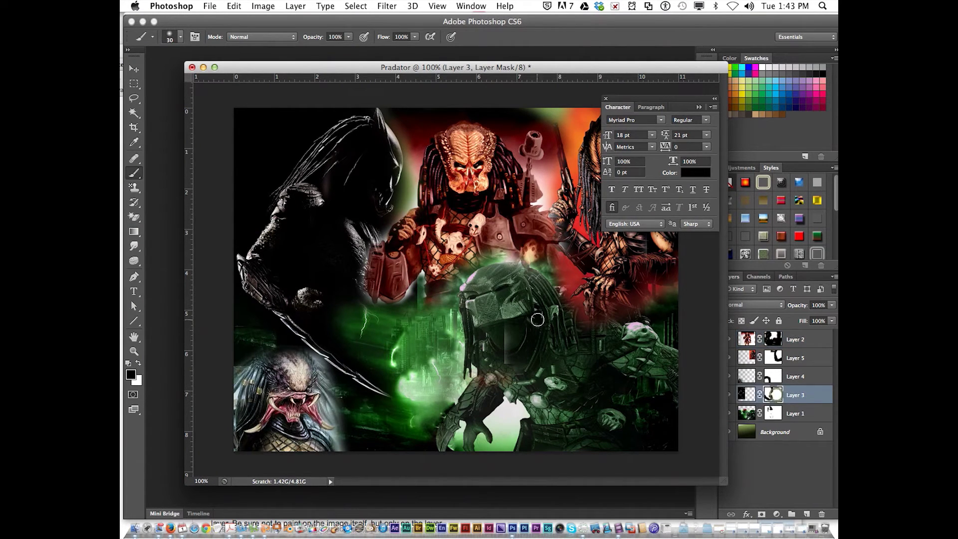
key("x")
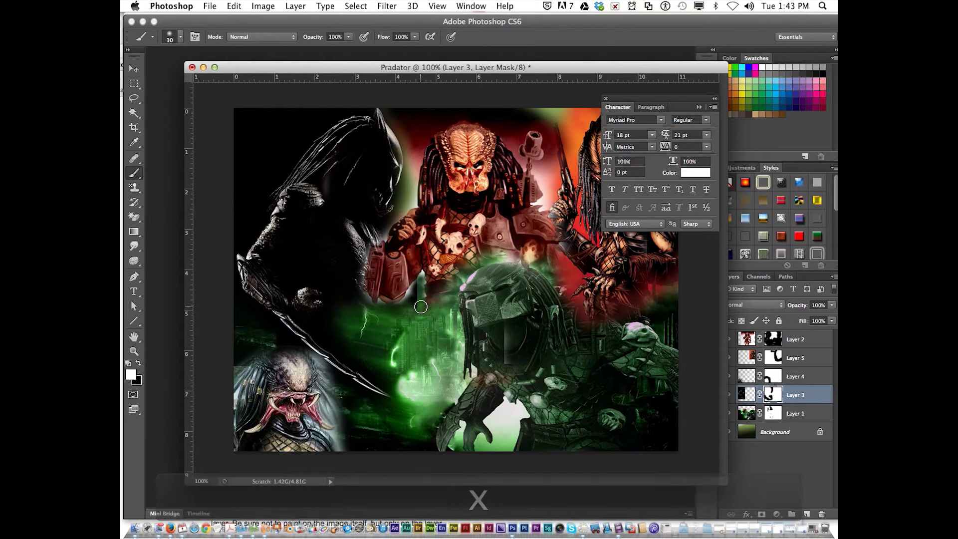
key("x")
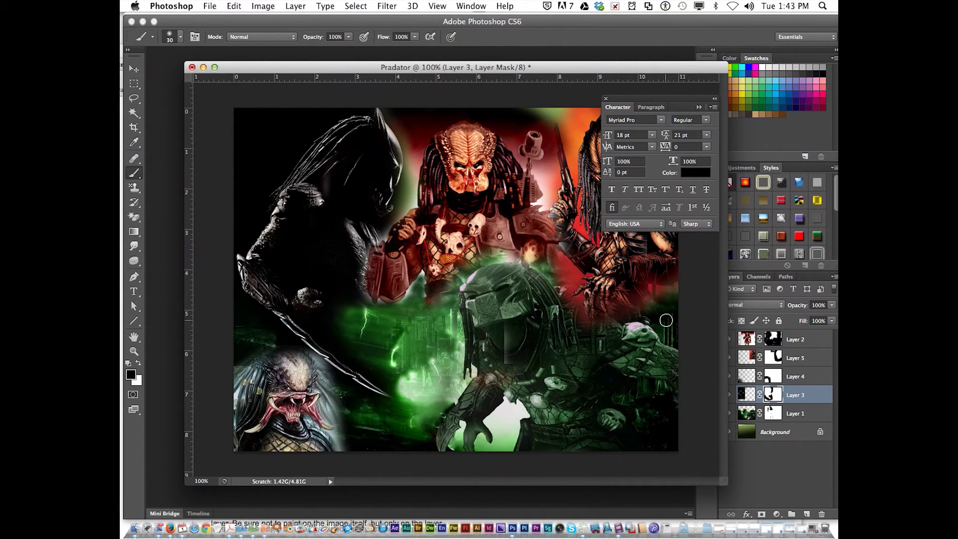
mouse_move(533, 70)
left_mouse_down()
mouse_move(483, 69)
mouse_move(522, 85)
left_mouse_up()
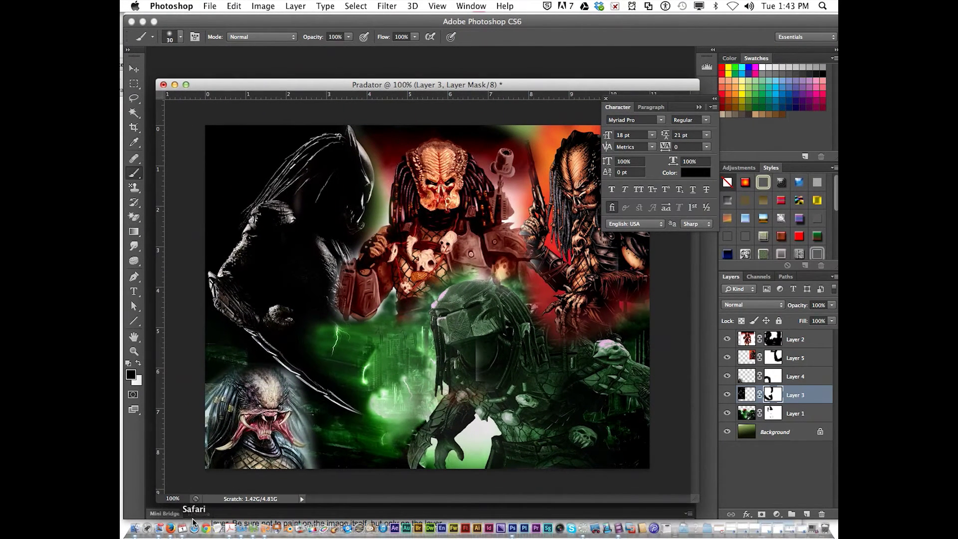
Check the text-with-effect requirement and the dafont Eroded fonts page, then minimize Firefox.
left_click(172, 525)
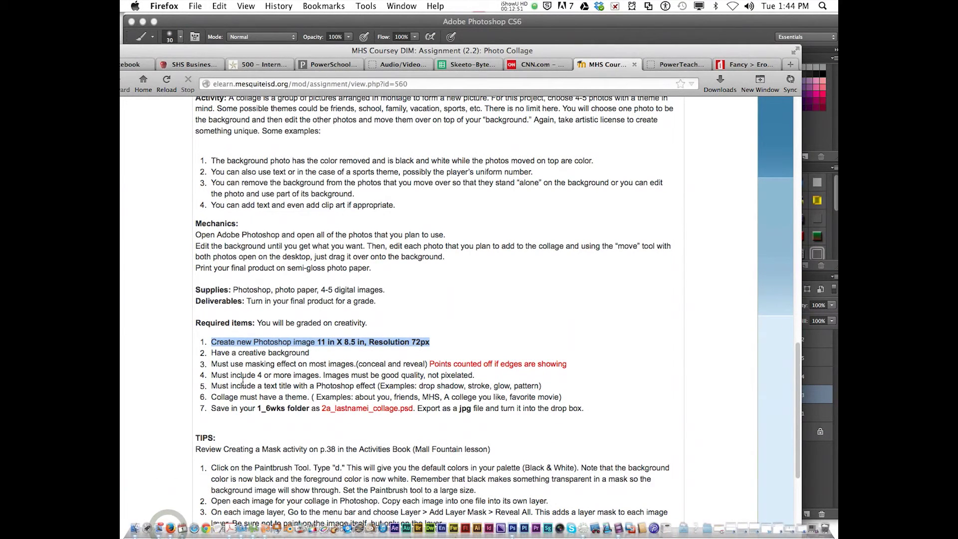
left_click_drag(245, 386, 392, 387)
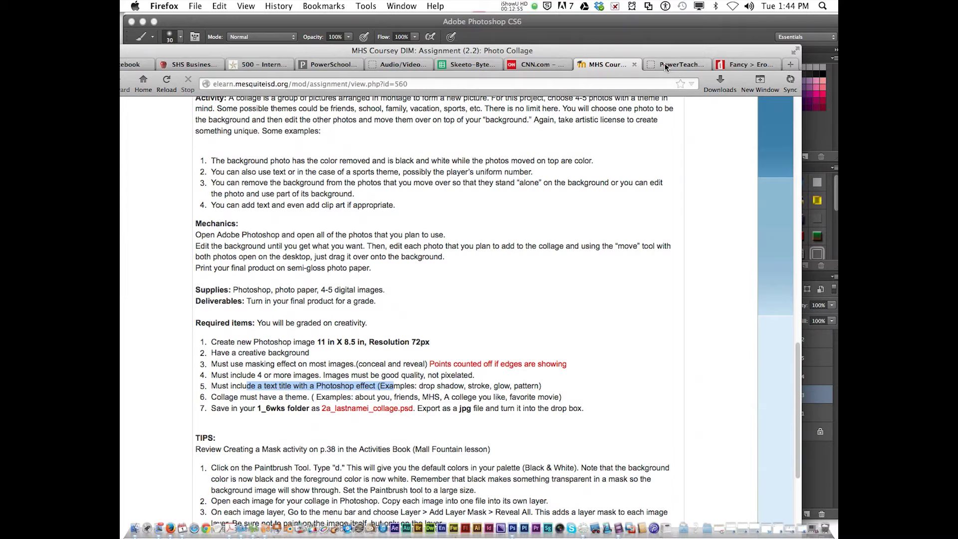
left_click(739, 65)
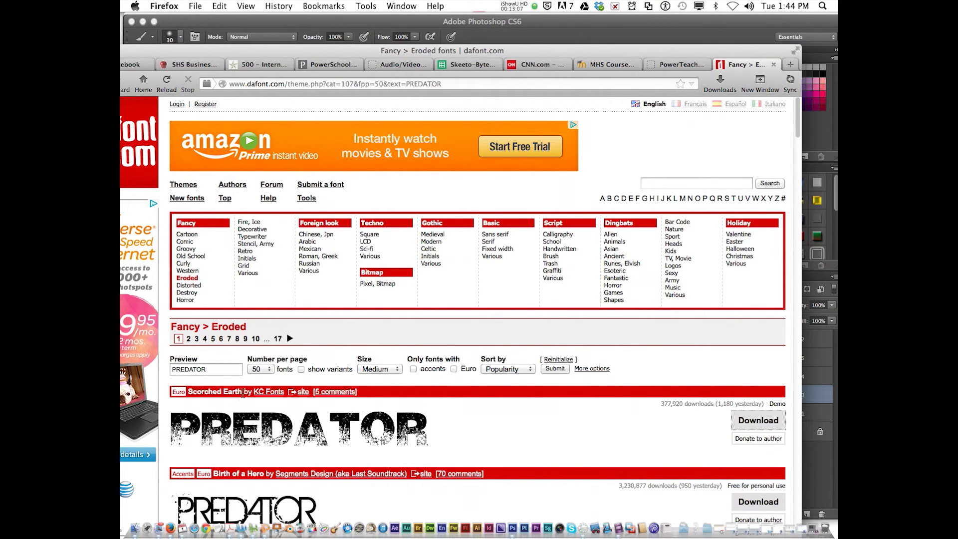
double_click(151, 50)
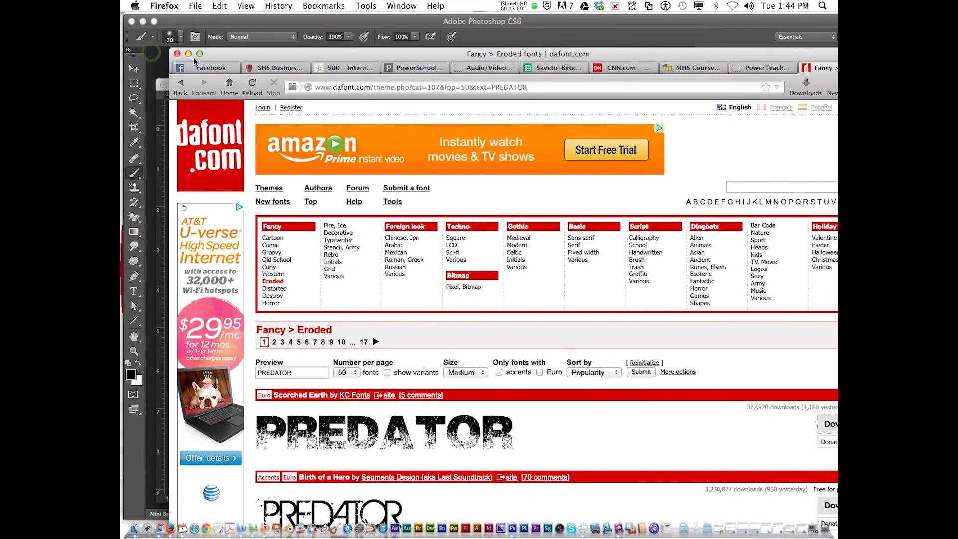
left_click(189, 54)
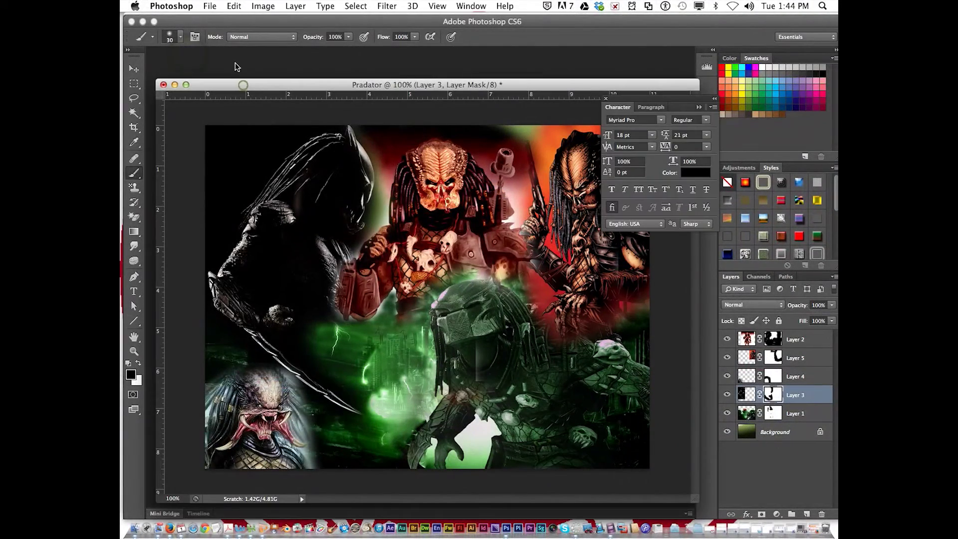
Draw a Scorched Earth text box across the lower part of the collage.
left_click(134, 292)
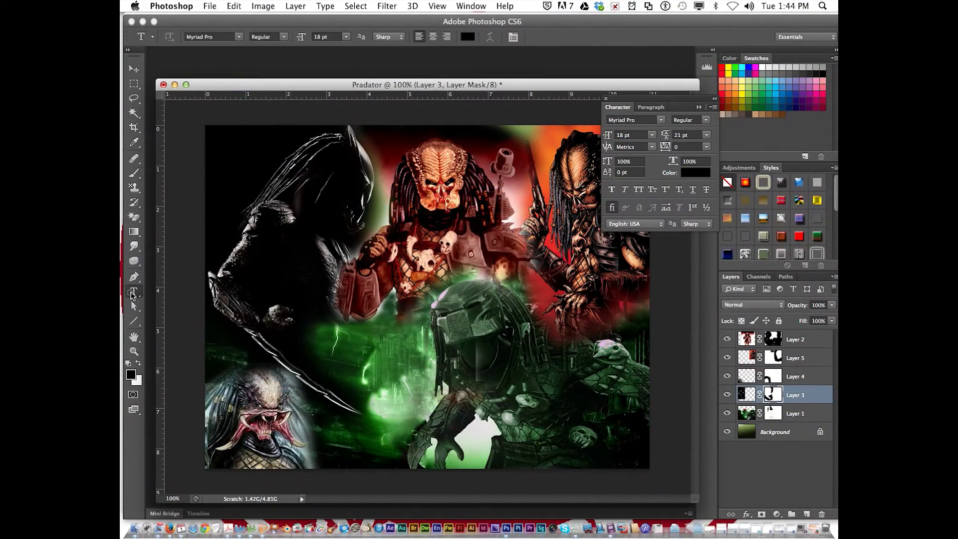
left_click(238, 37)
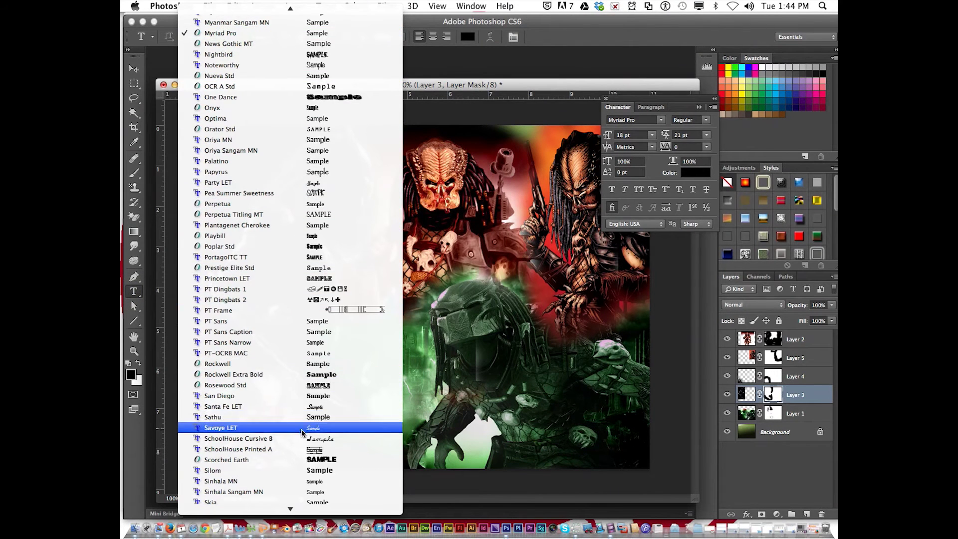
left_click(313, 464)
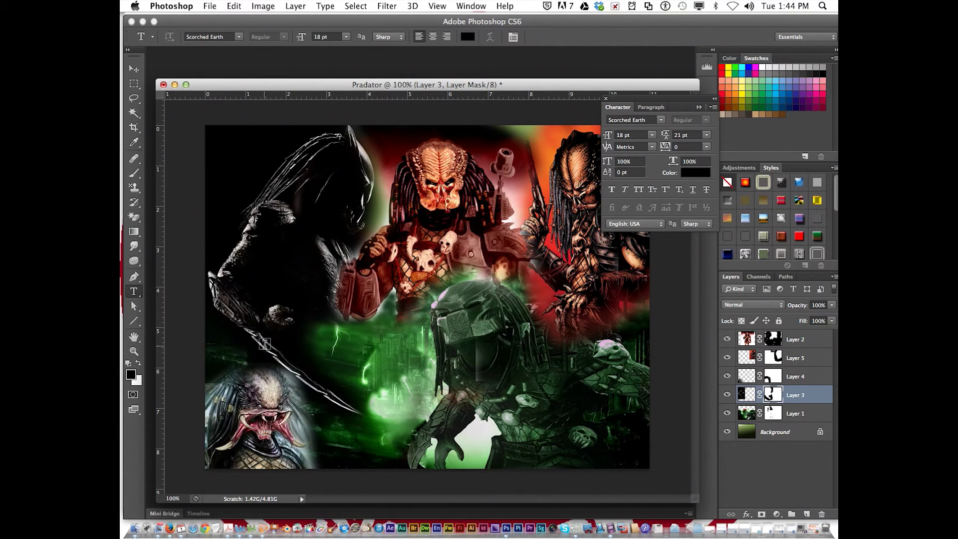
left_click_drag(276, 345, 652, 469)
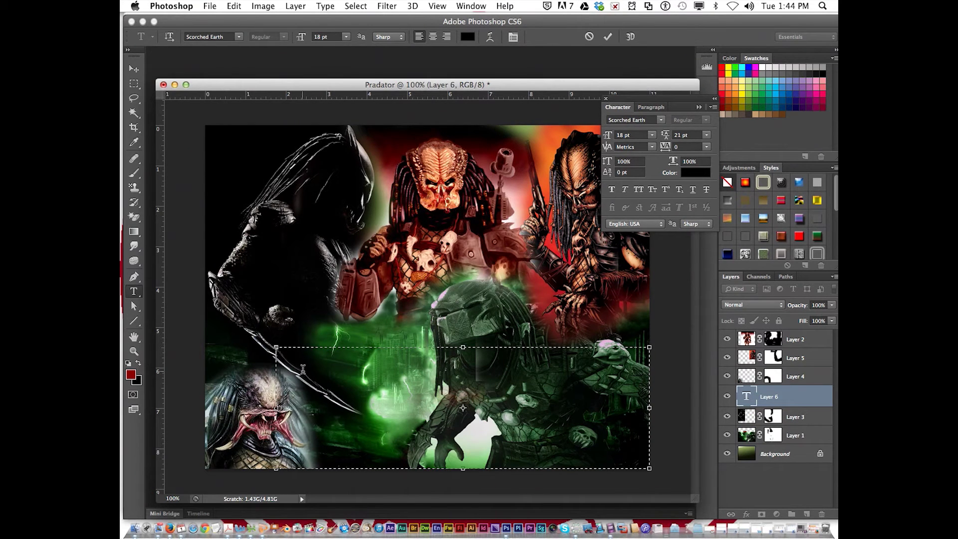
Type 'predator' at about 110 pt and select all of it.
left_click_drag(302, 39, 314, 38)
left_click(329, 36)
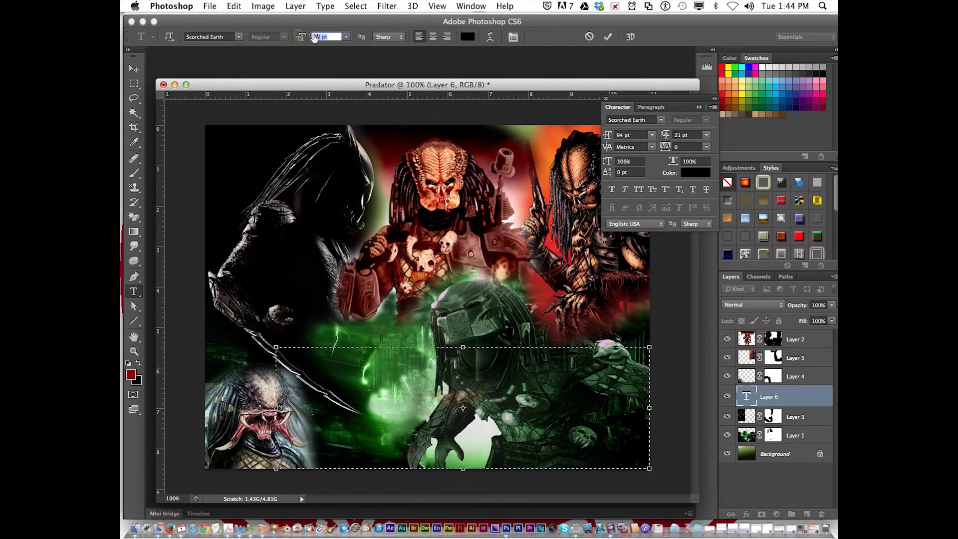
left_click(307, 42)
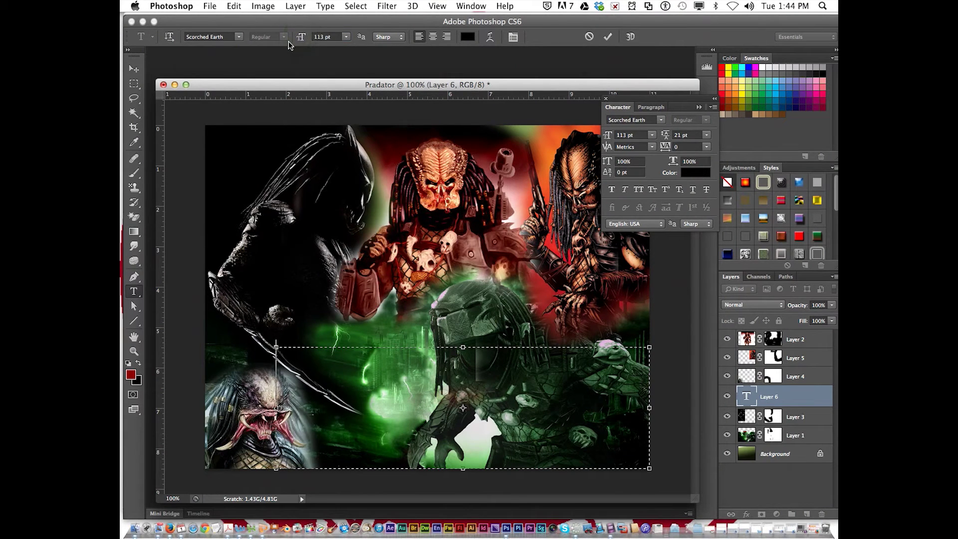
type("pre")
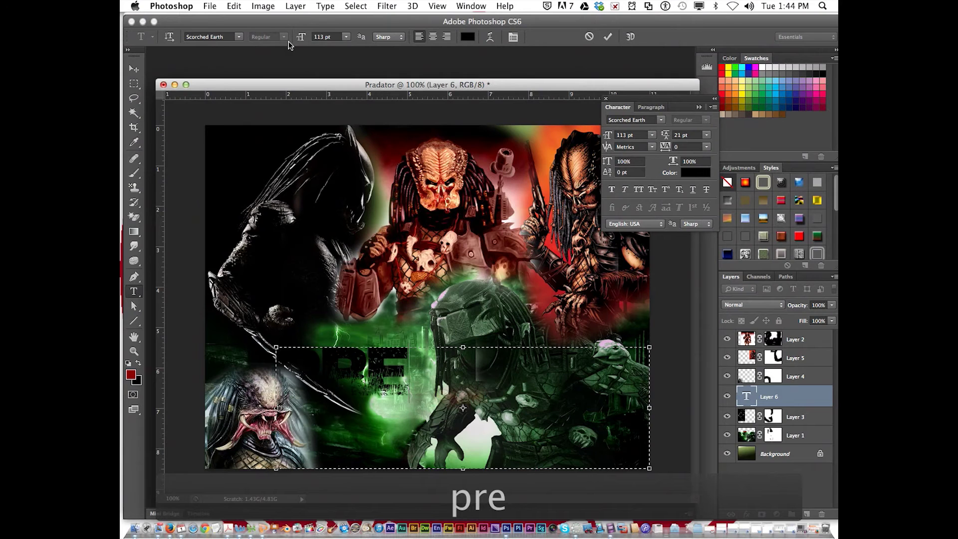
type("dator")
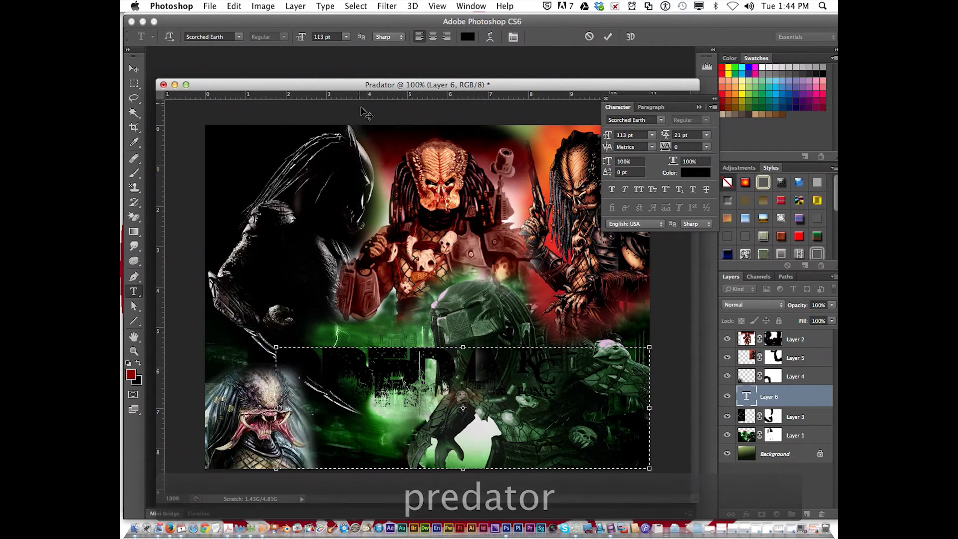
key("super+a")
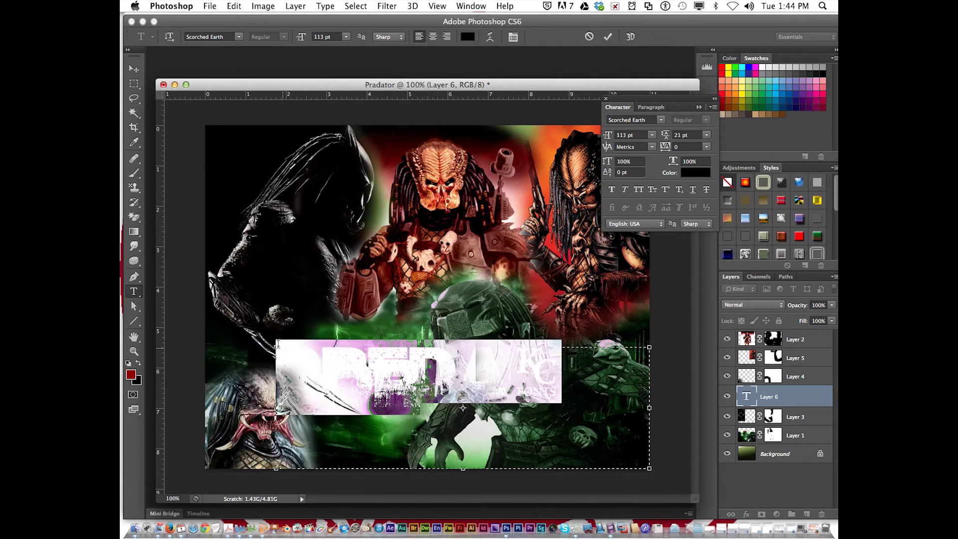
left_click_drag(299, 40, 300, 39)
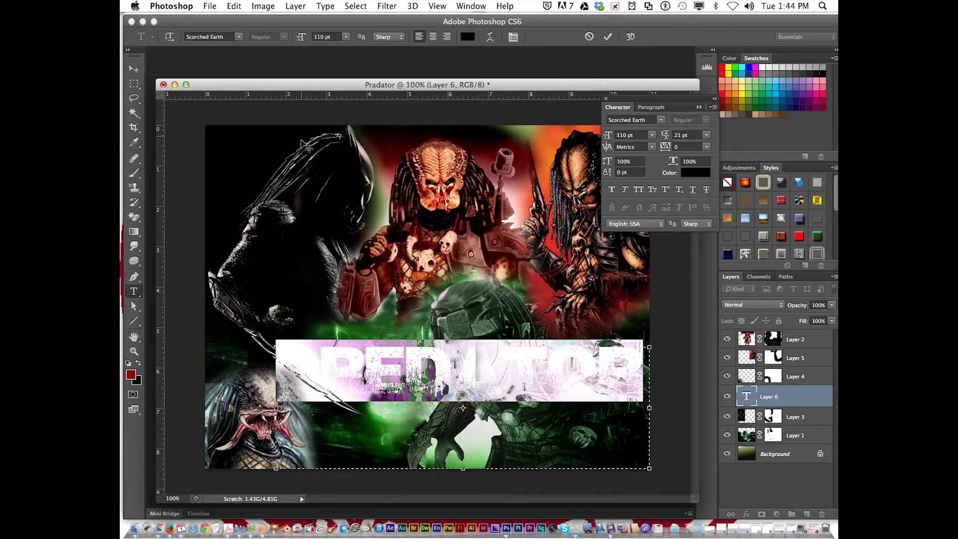
left_click(468, 37)
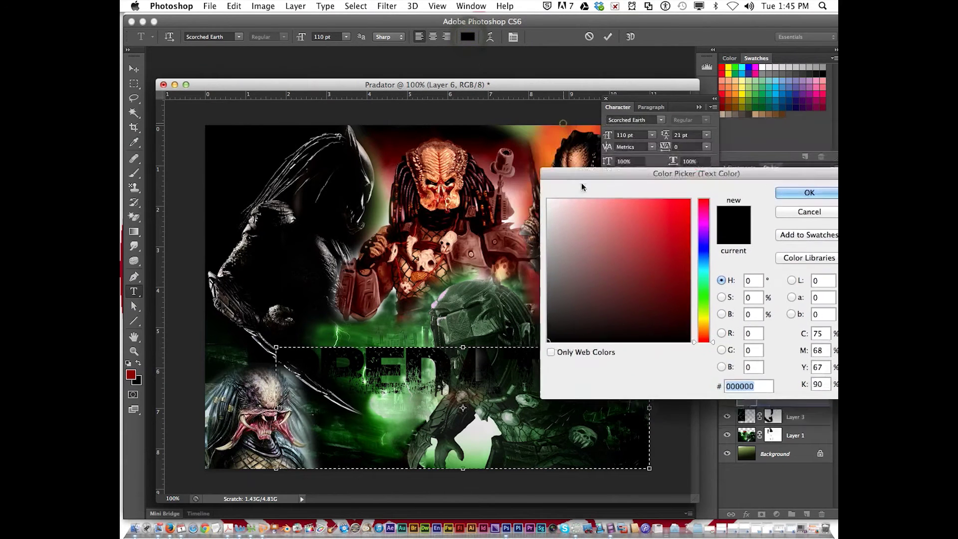
Colour the title orange eb6d22, sampled from the artwork.
left_click_drag(581, 187, 596, 214)
left_click(549, 148)
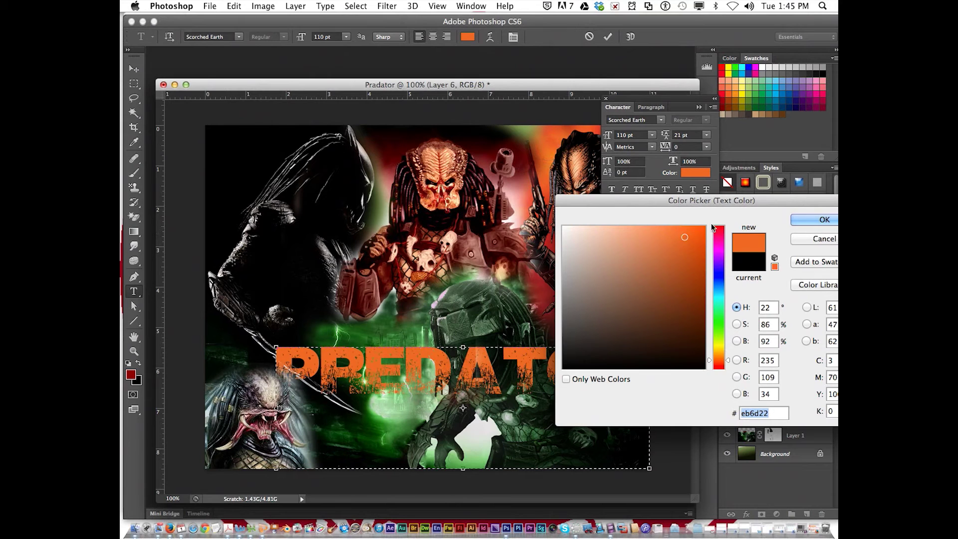
left_click_drag(643, 200, 466, 199)
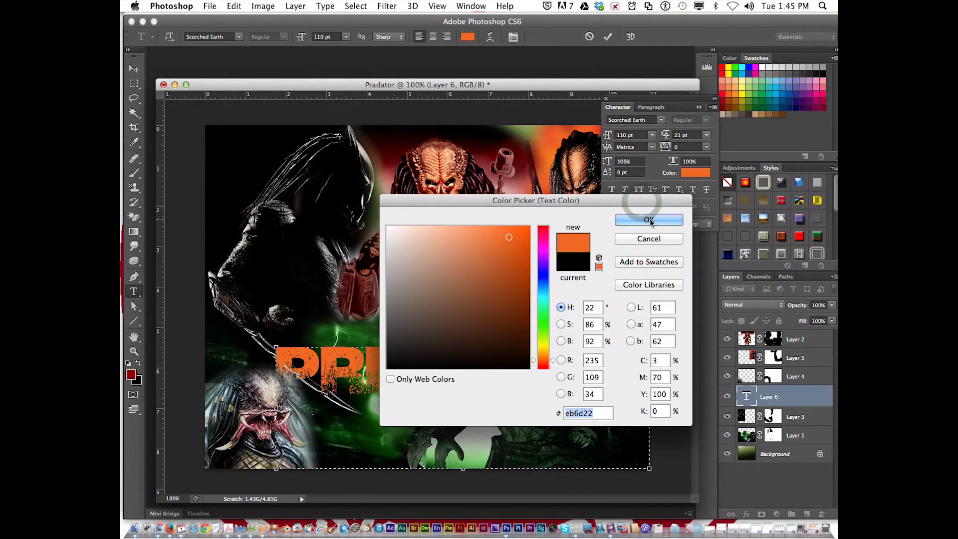
left_click(650, 220)
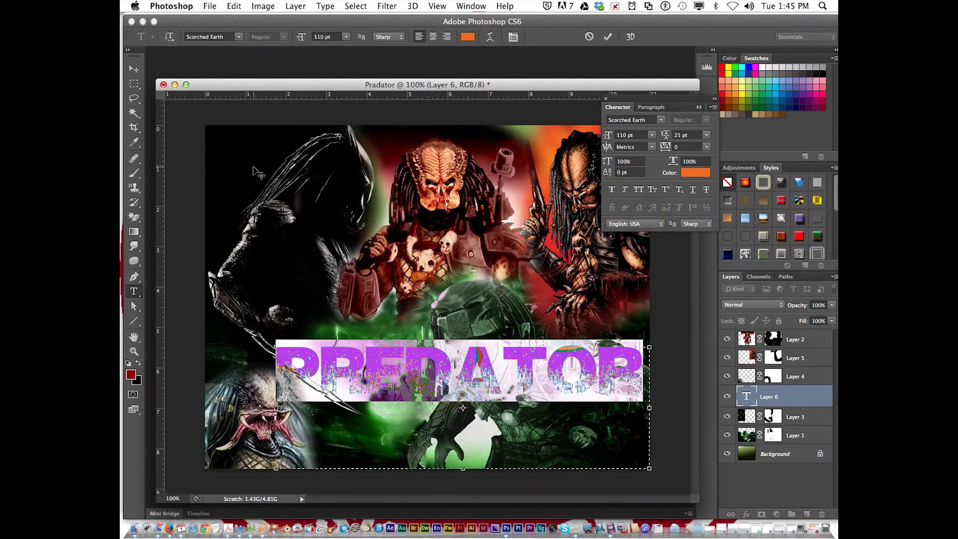
Move the PREDATOR title down to the bottom edge and stack its layer above all others.
left_click(134, 69)
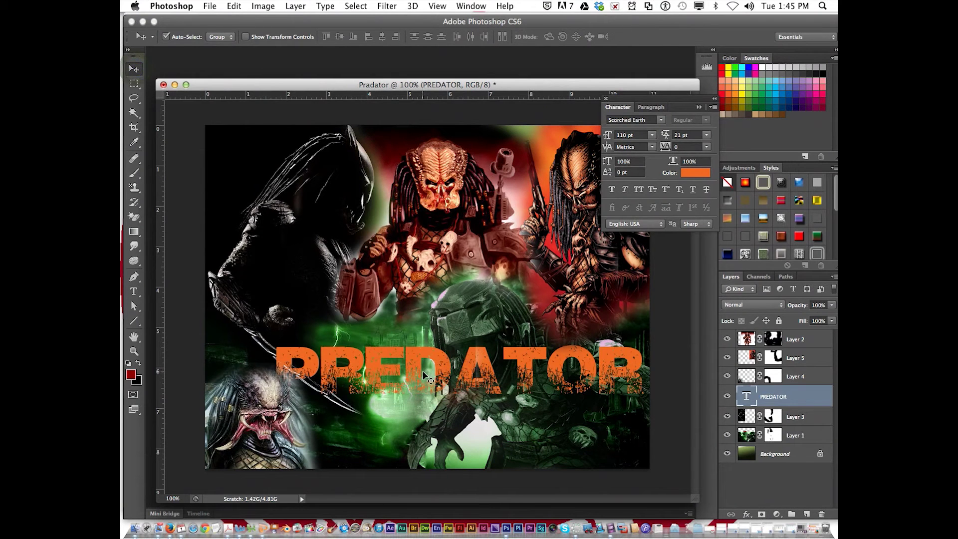
left_click_drag(425, 376, 423, 448)
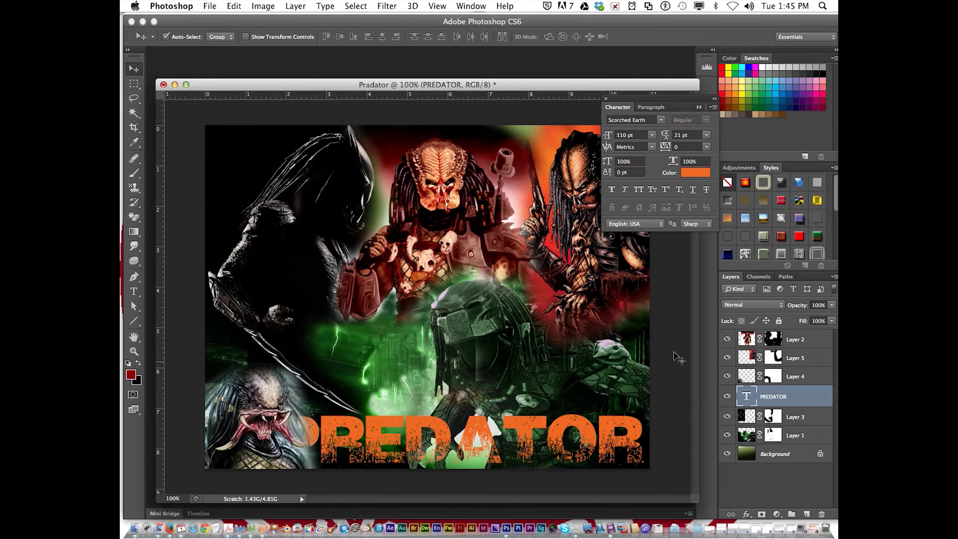
left_click_drag(769, 398, 771, 336)
left_click_drag(447, 438, 447, 433)
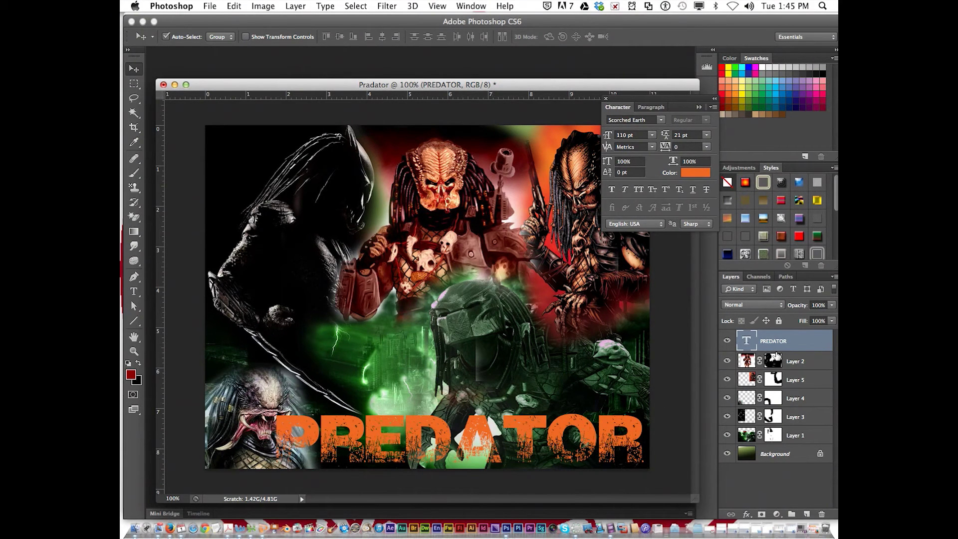
left_click(747, 515)
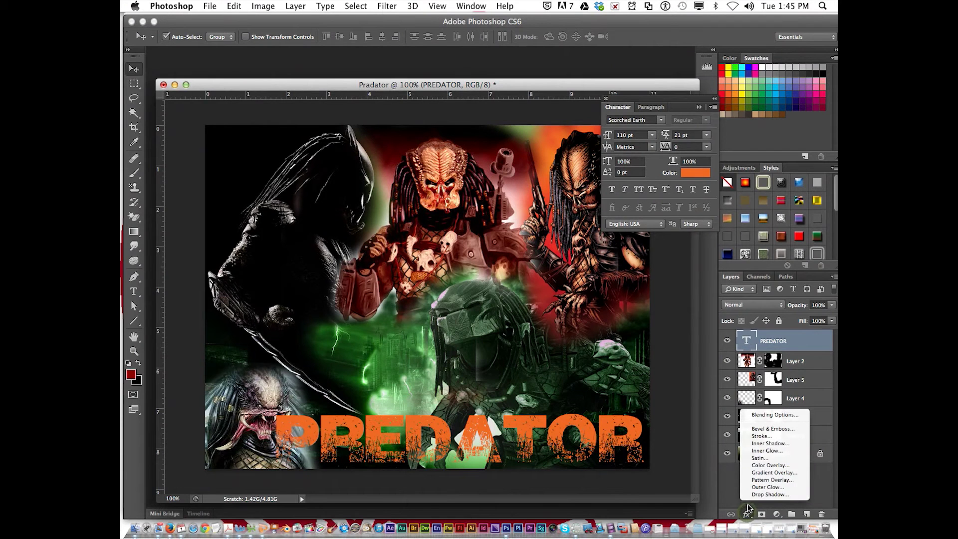
Add a 1 px stroke to the PREDATOR title.
left_click(760, 437)
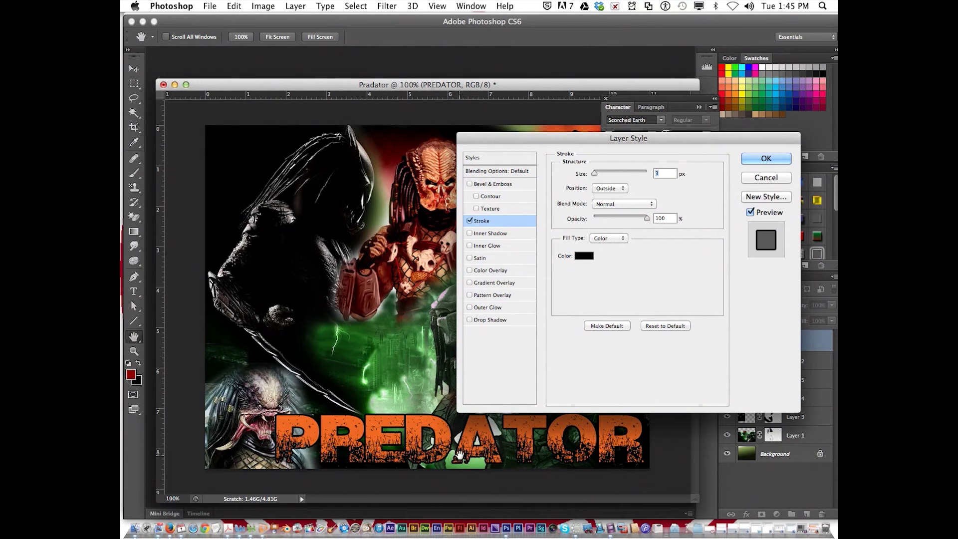
left_click(595, 176)
left_click(594, 176)
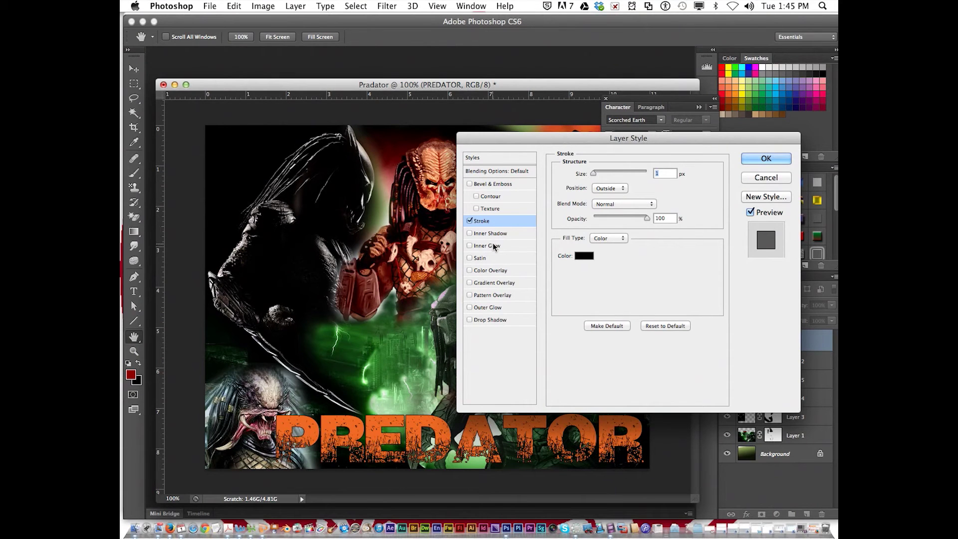
Add a drop shadow in dark red from the predator head with 16% spread, and apply.
left_click(493, 319)
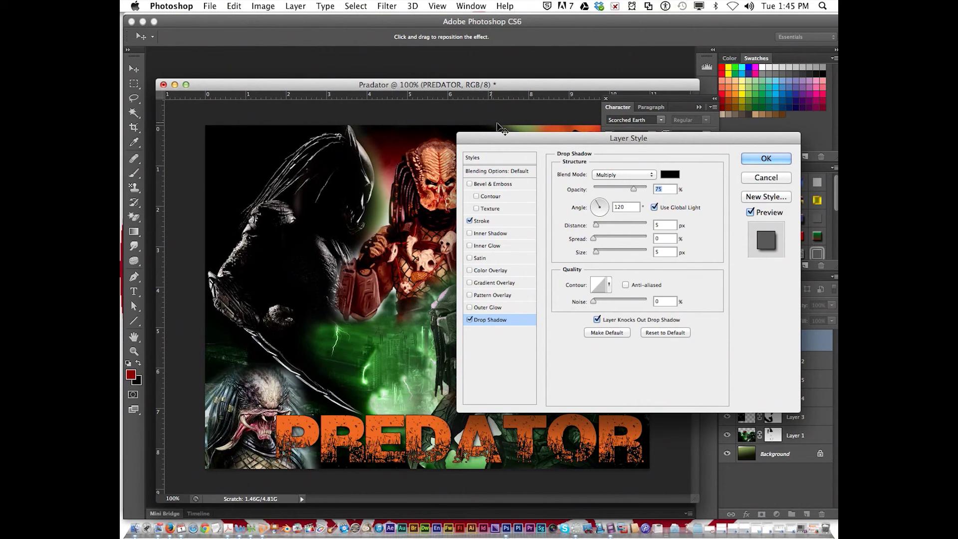
left_click(671, 174)
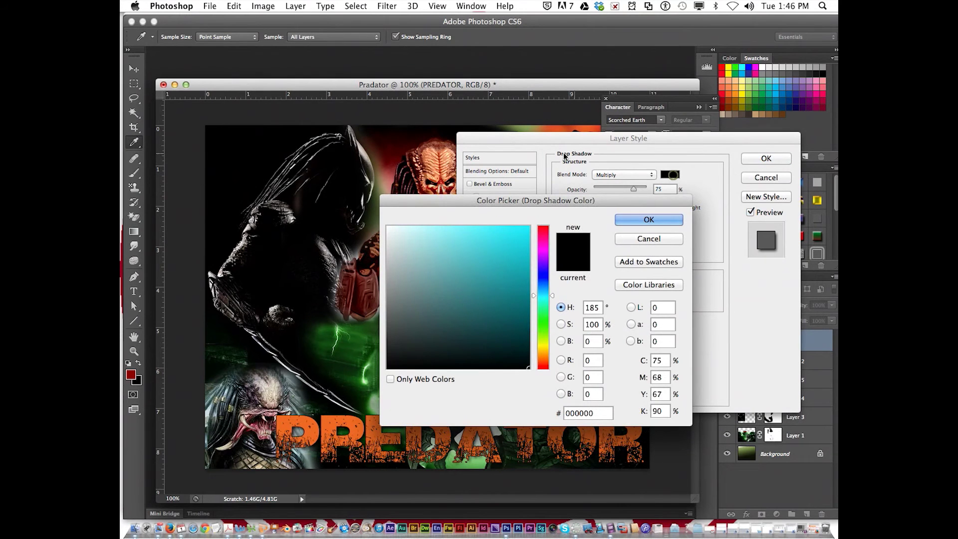
left_click(390, 164)
left_click(648, 219)
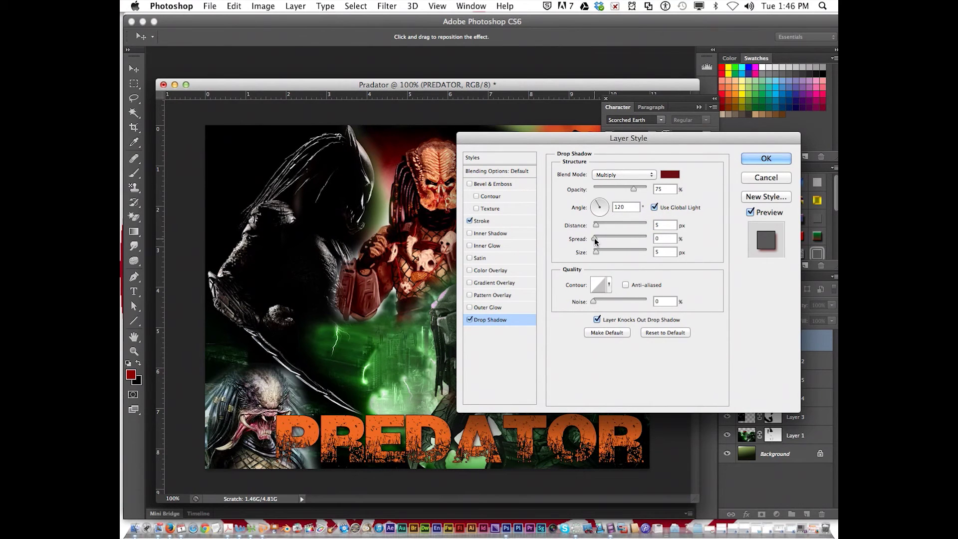
mouse_move(594, 240)
left_mouse_down()
mouse_move(616, 240)
mouse_move(603, 241)
mouse_move(598, 226)
mouse_move(607, 228)
mouse_move(594, 229)
mouse_move(601, 255)
left_mouse_up()
left_click(751, 159)
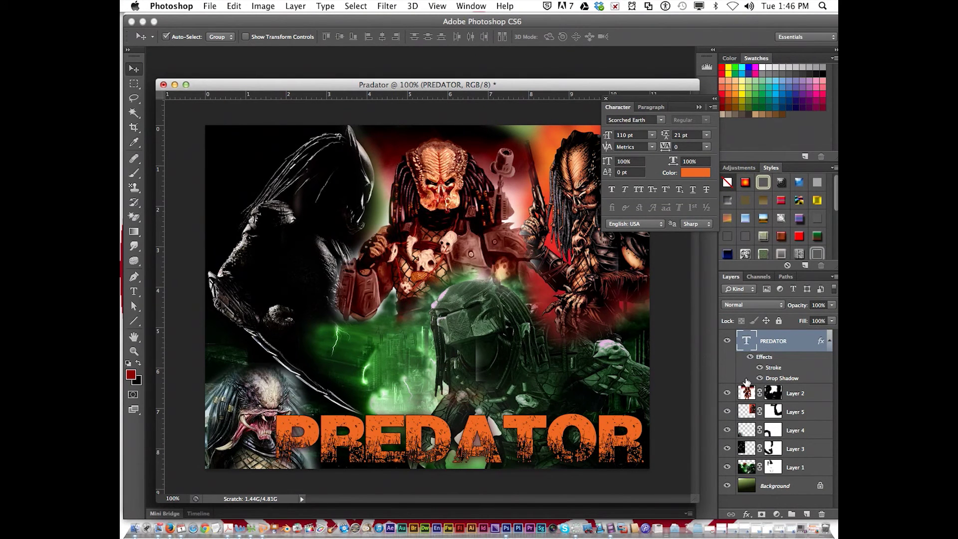
left_click(744, 430)
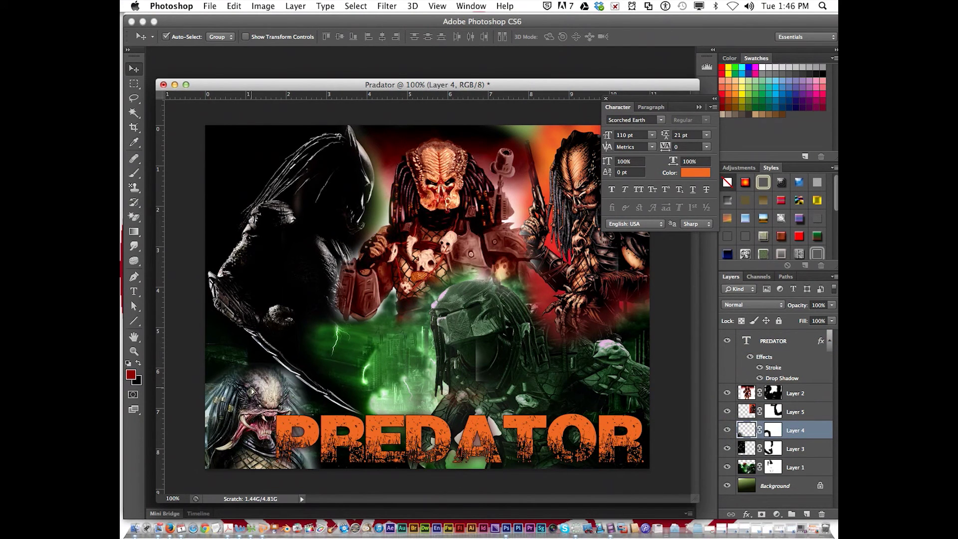
Move the lower-left predator head up and left and shrink it to about 80%.
left_click_drag(252, 391, 232, 378)
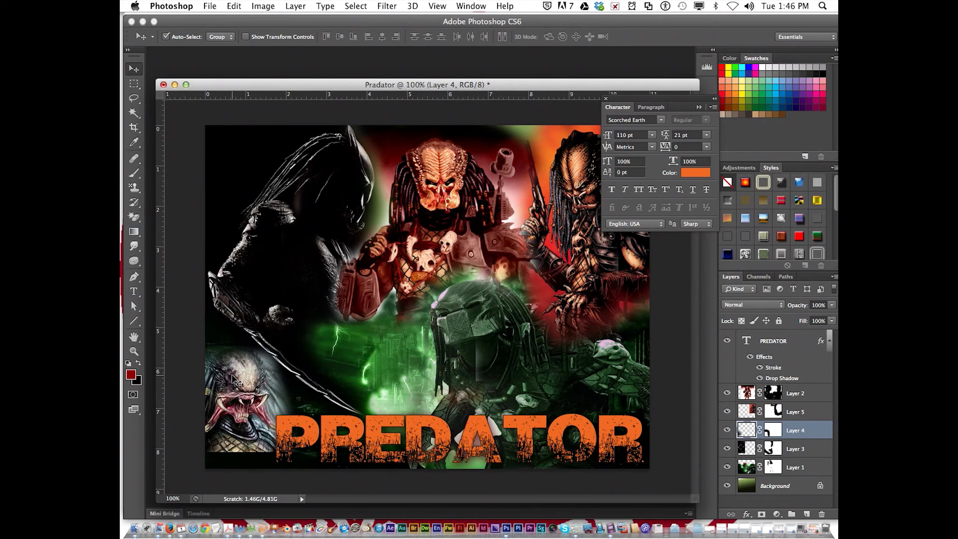
key("super+t")
left_click_drag(302, 348, 268, 411)
key("Return")
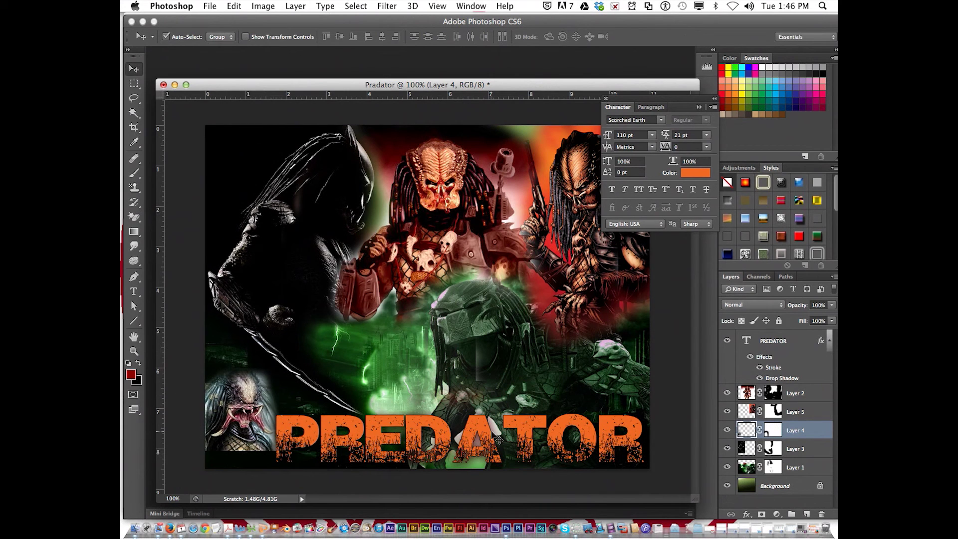
Paint black on Layer 4's mask over the green glow and faint ring near the P.
left_click(771, 430)
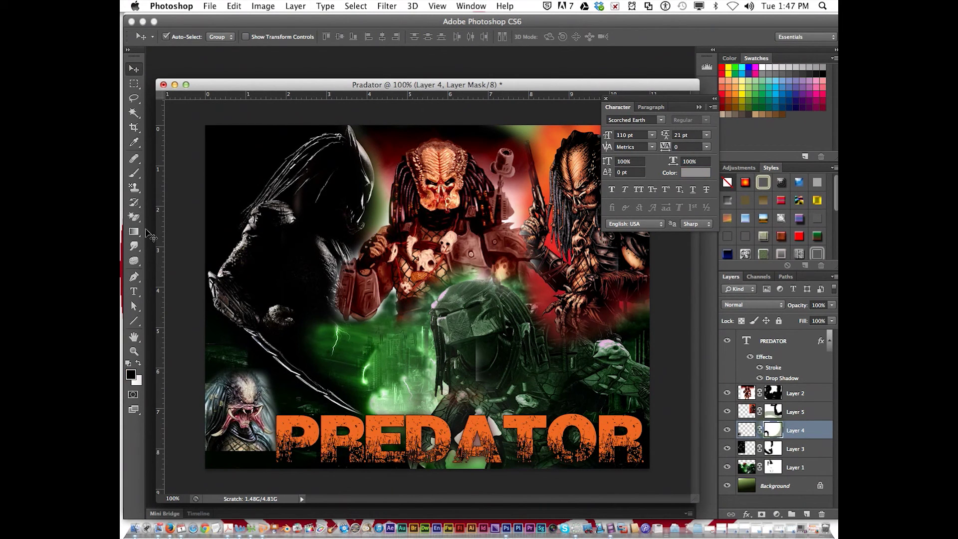
left_click(141, 172)
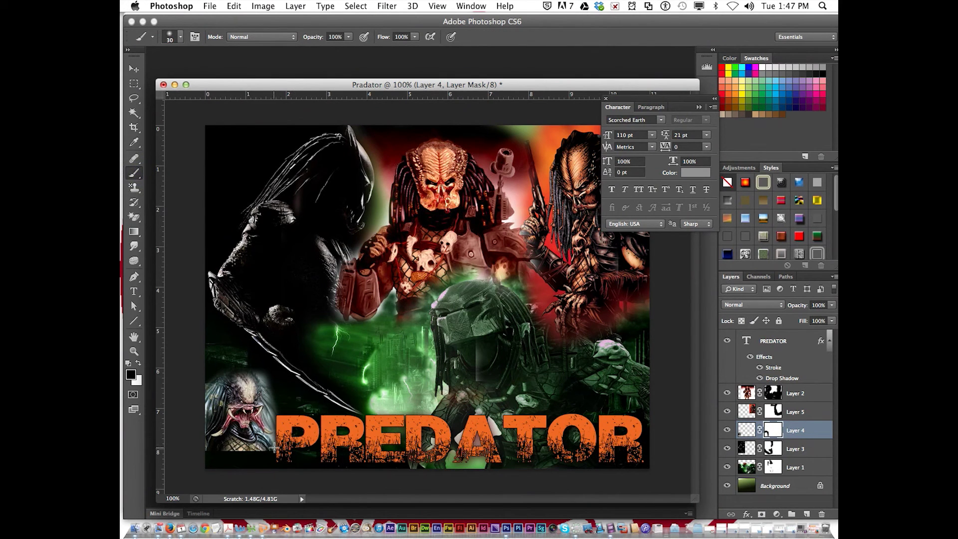
left_click_drag(255, 453, 216, 452)
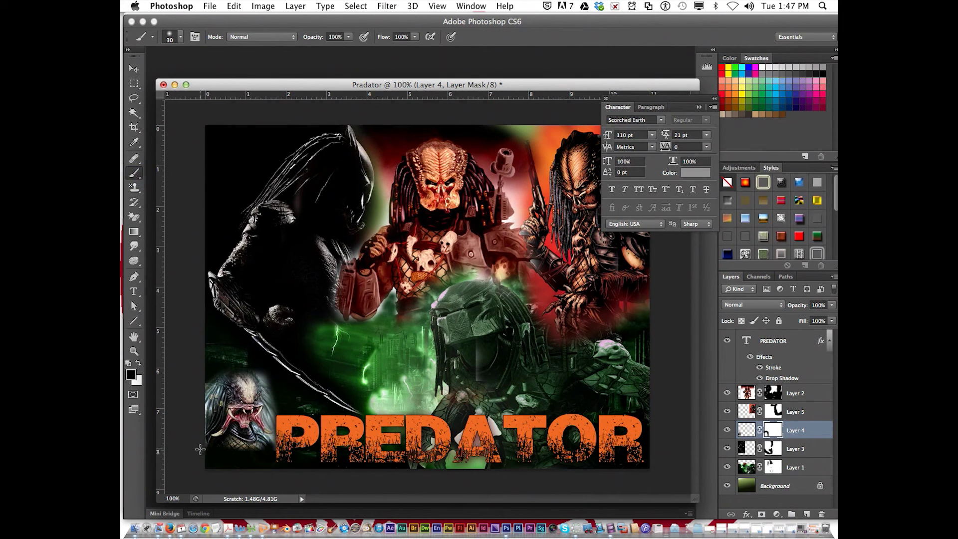
left_click_drag(269, 450, 277, 453)
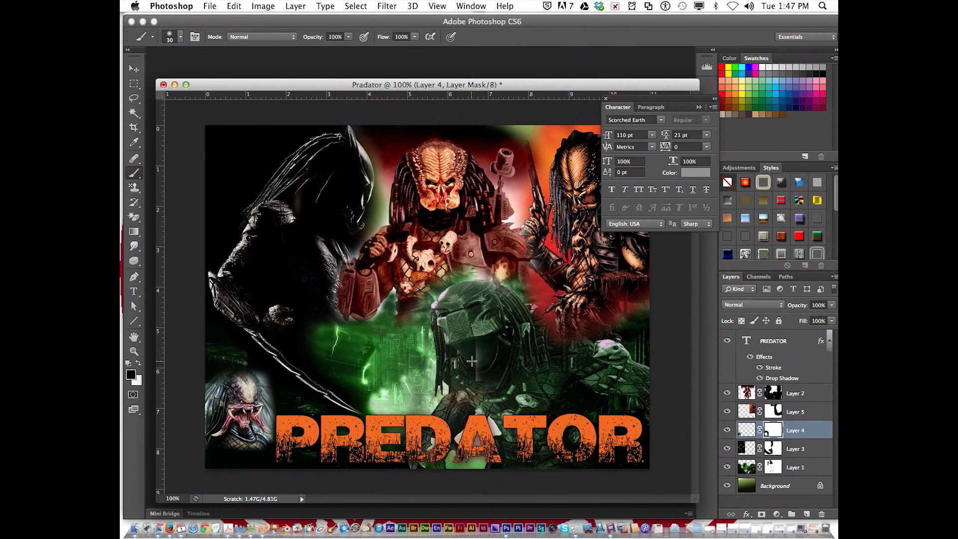
left_click_drag(348, 85, 343, 63)
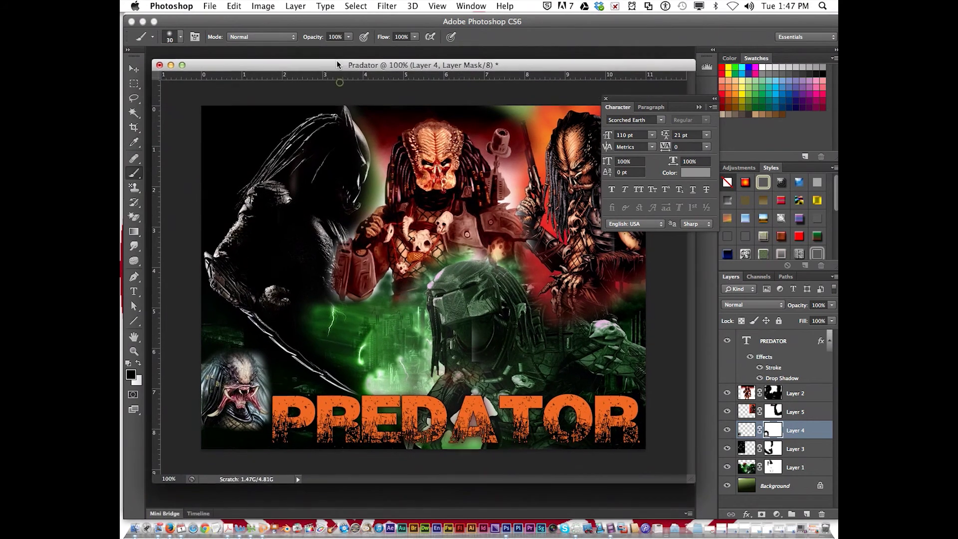
Save As a layered PSD in Documents/1_6wks named 1A_, the student's name, _collage, with maximum compatibility.
left_click(209, 6)
left_click(261, 137)
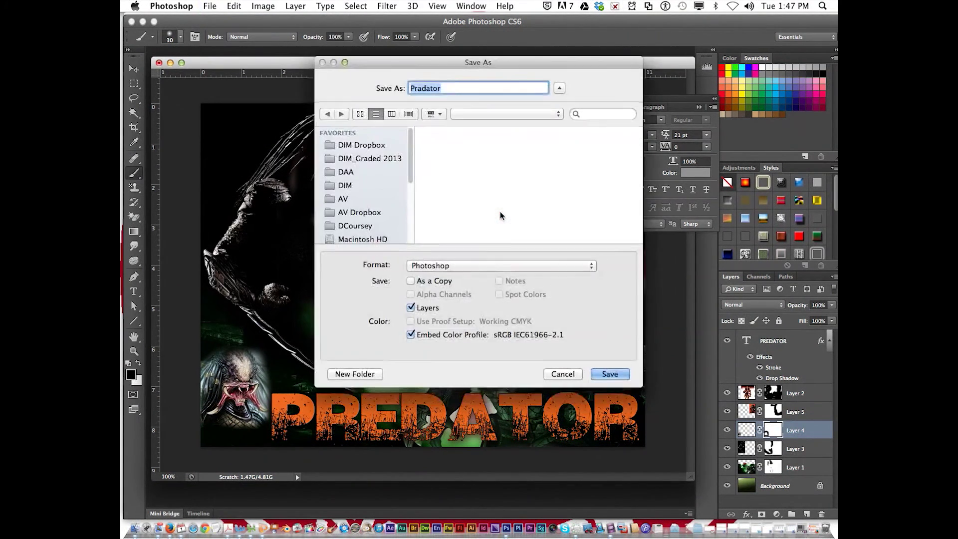
scroll(383, 198, "down", 3)
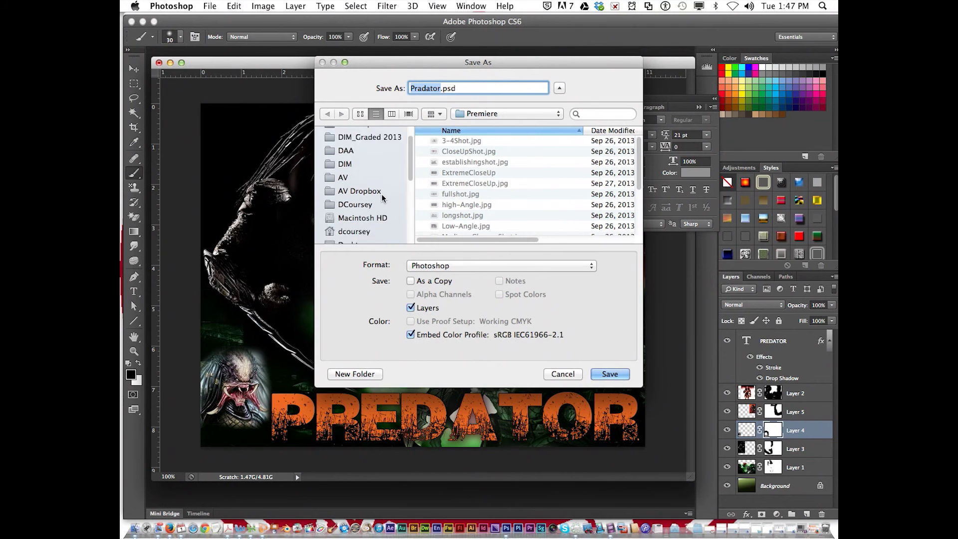
left_click(362, 220)
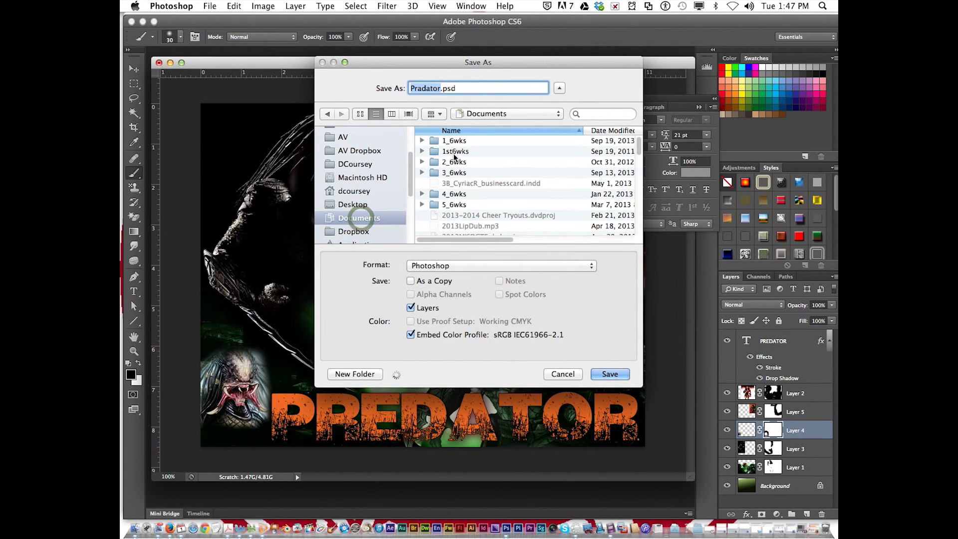
double_click(456, 141)
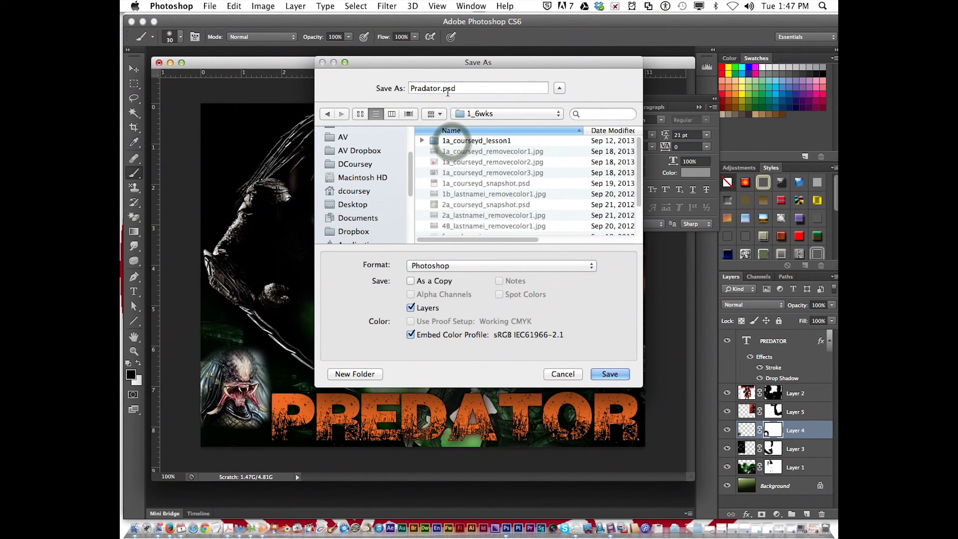
left_click_drag(439, 89, 361, 89)
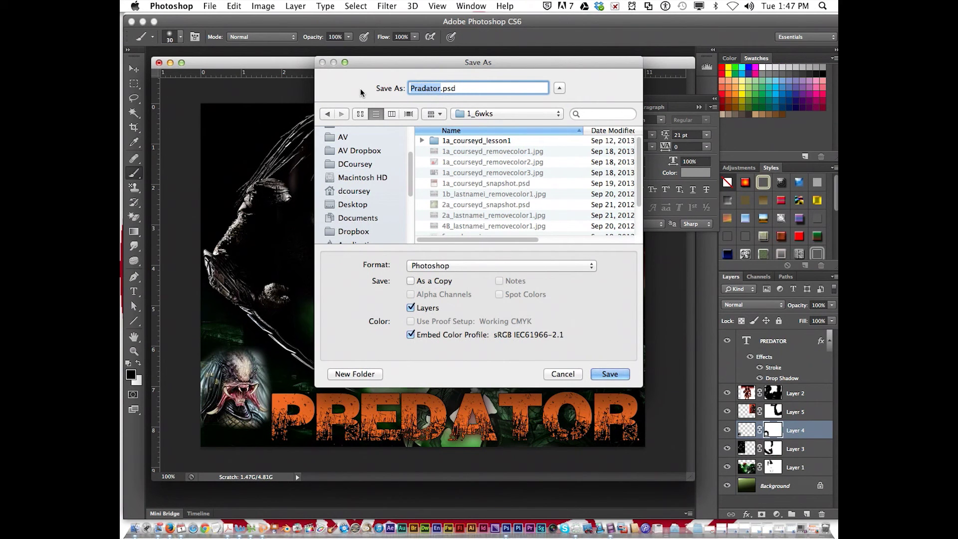
type("1A")
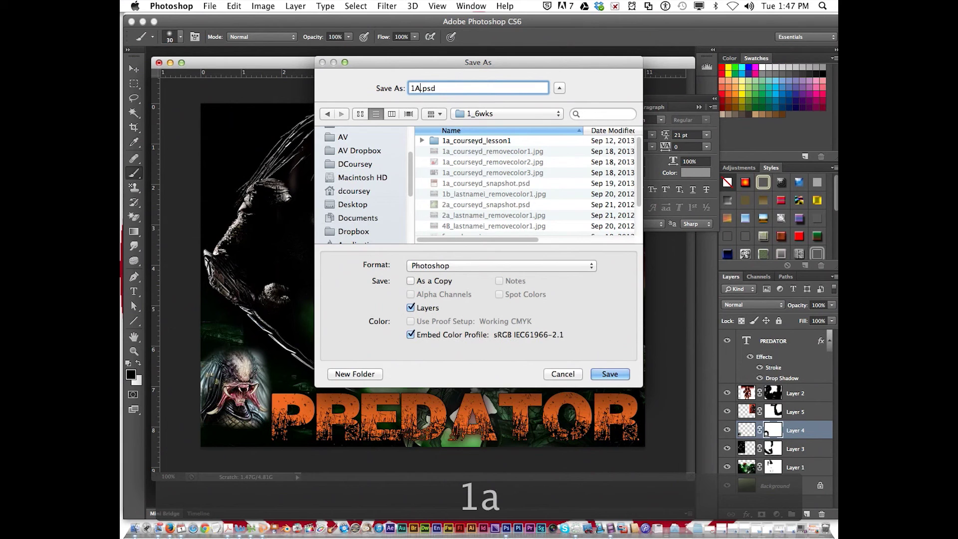
type("_")
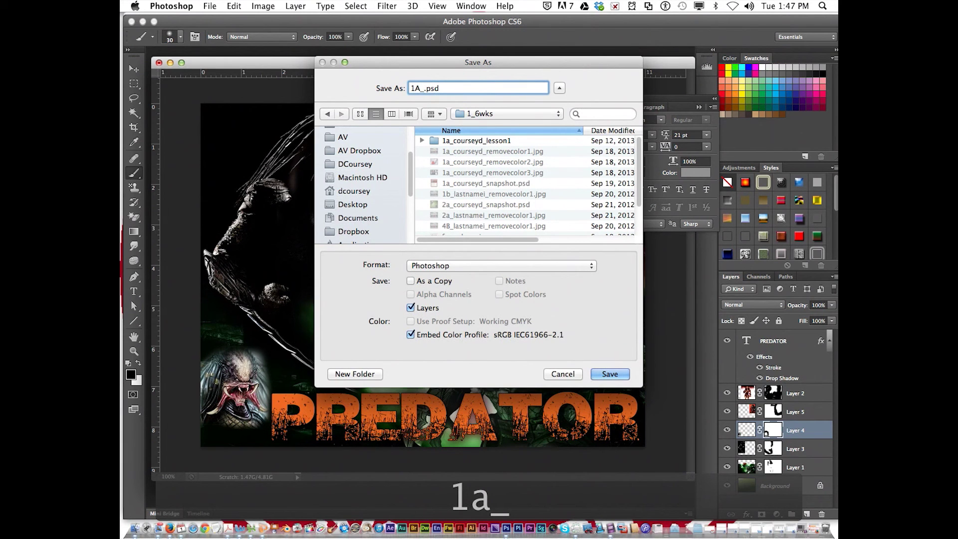
type("COURSEY")
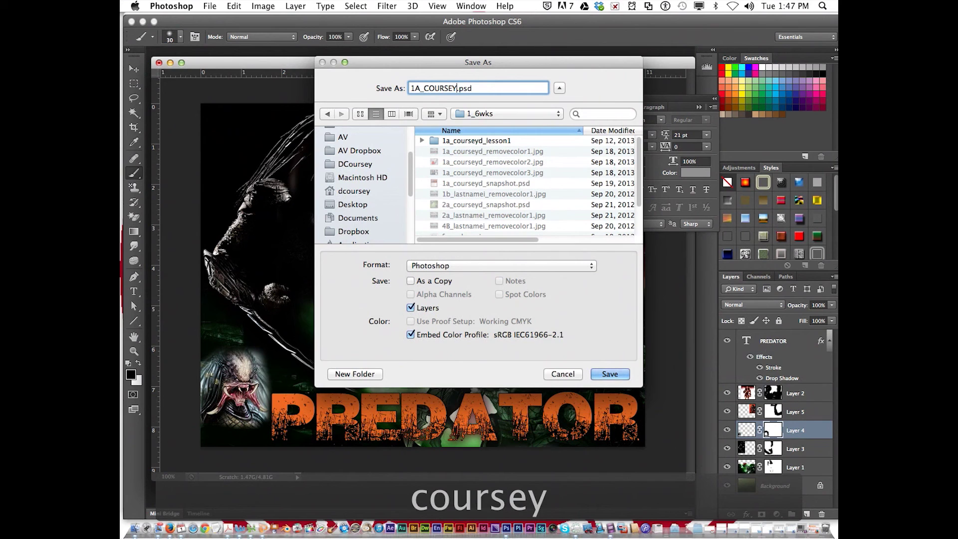
key("BackSpace")
key("BackSpace")
key("BackSpace")
key("BackSpace")
key("BackSpace")
key("BackSpace")
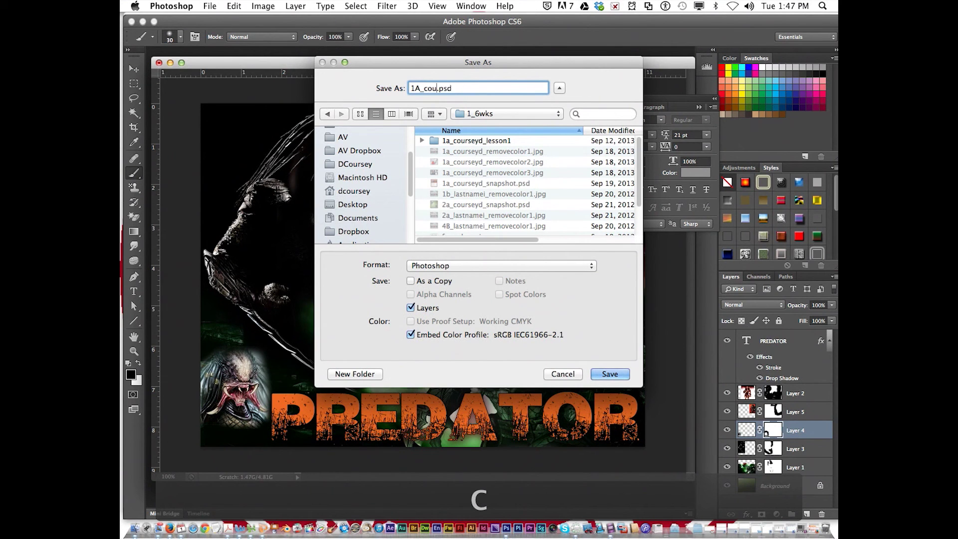
type("ourseyd")
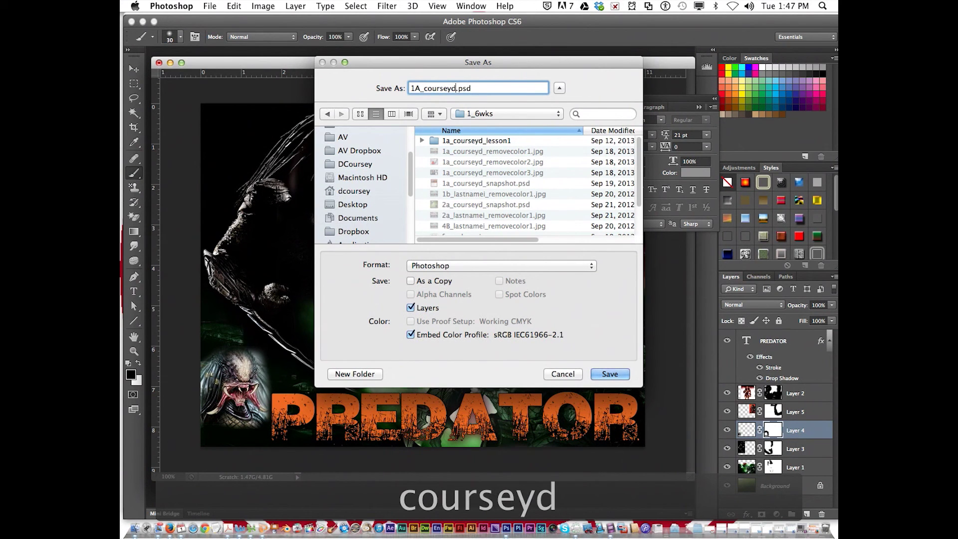
type("_coll")
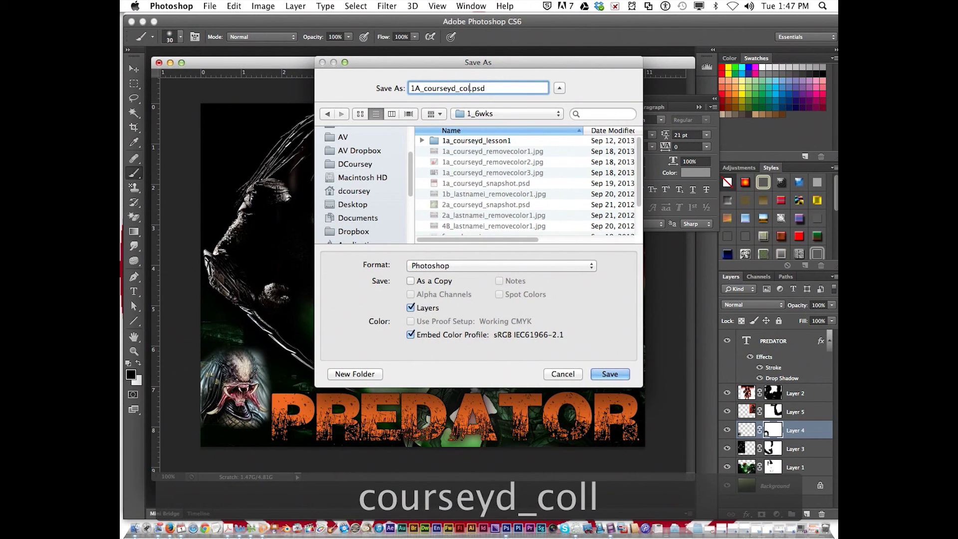
type("age")
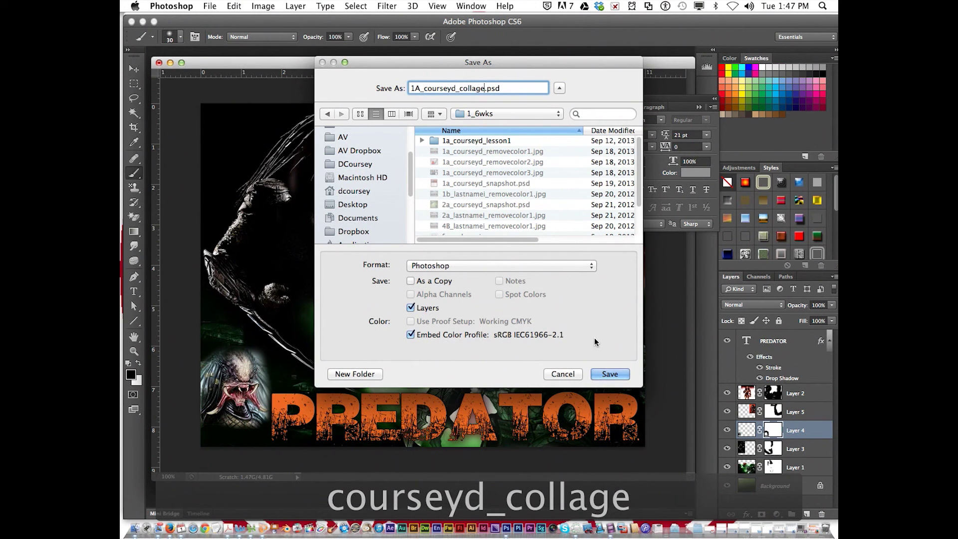
left_click(610, 374)
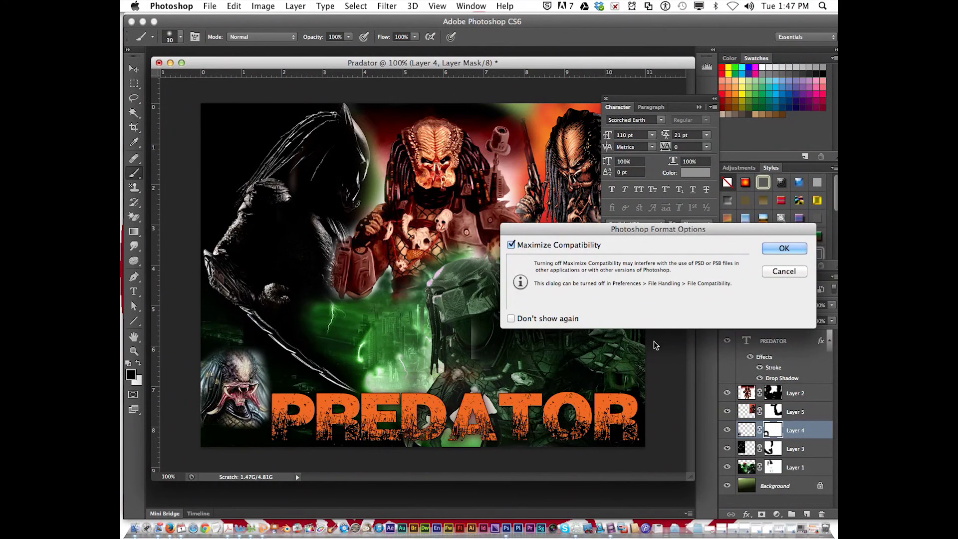
left_click(784, 248)
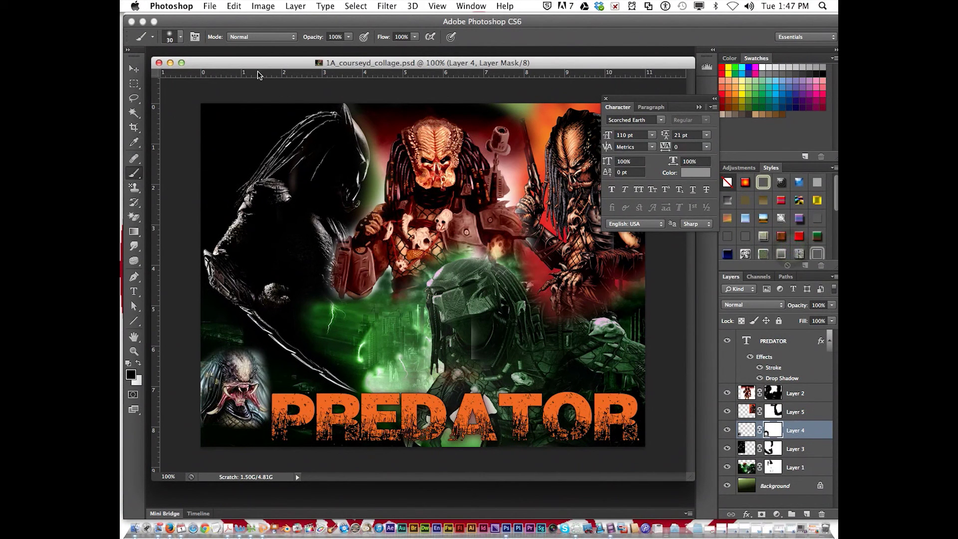
Save for Web a 792 × 612 px quality-100 JPEG of the collage into 1_6wks.
left_click_drag(258, 68, 249, 58)
left_click(209, 6)
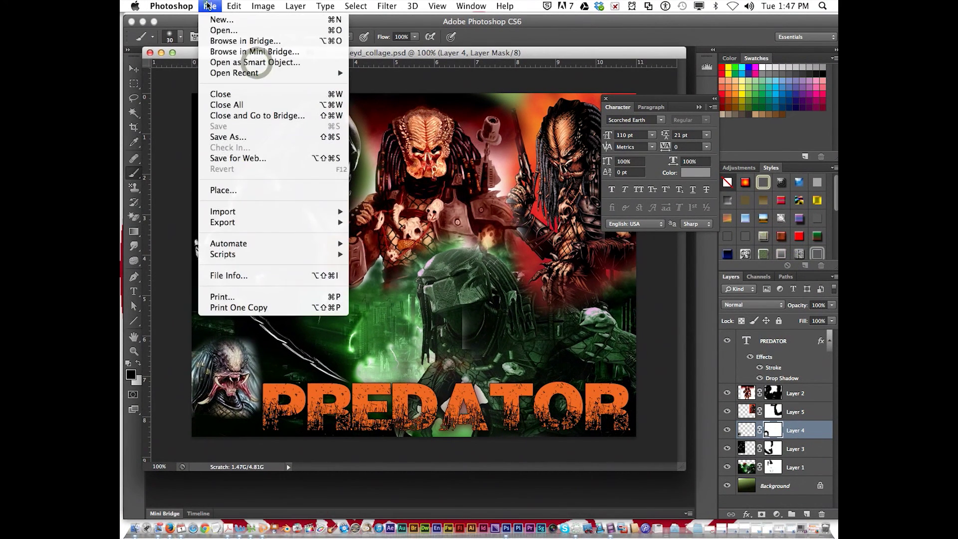
key("Escape")
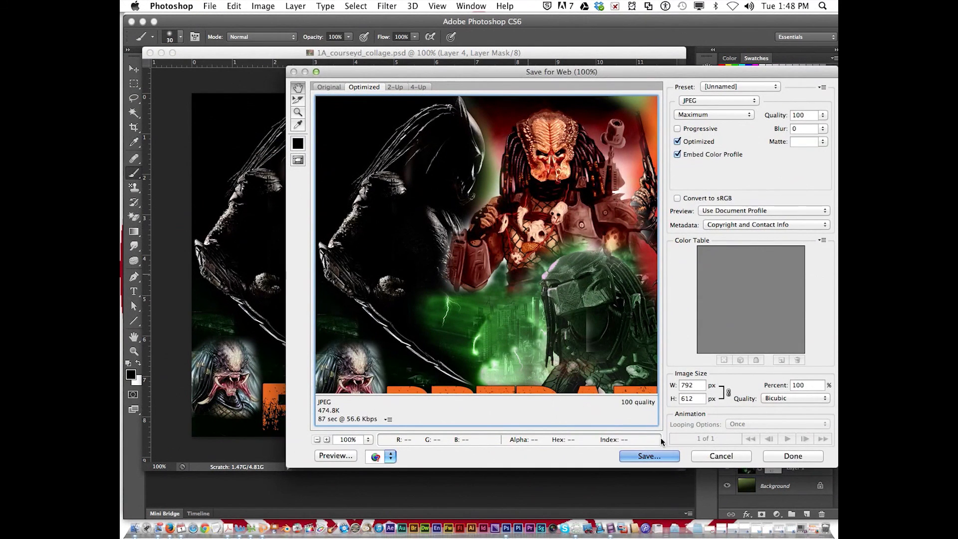
left_click(654, 455)
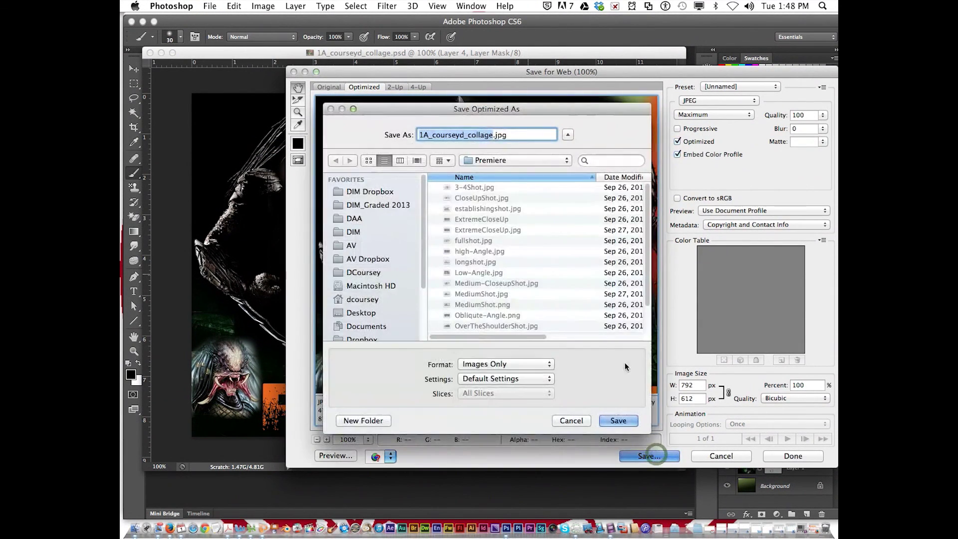
left_click(495, 160)
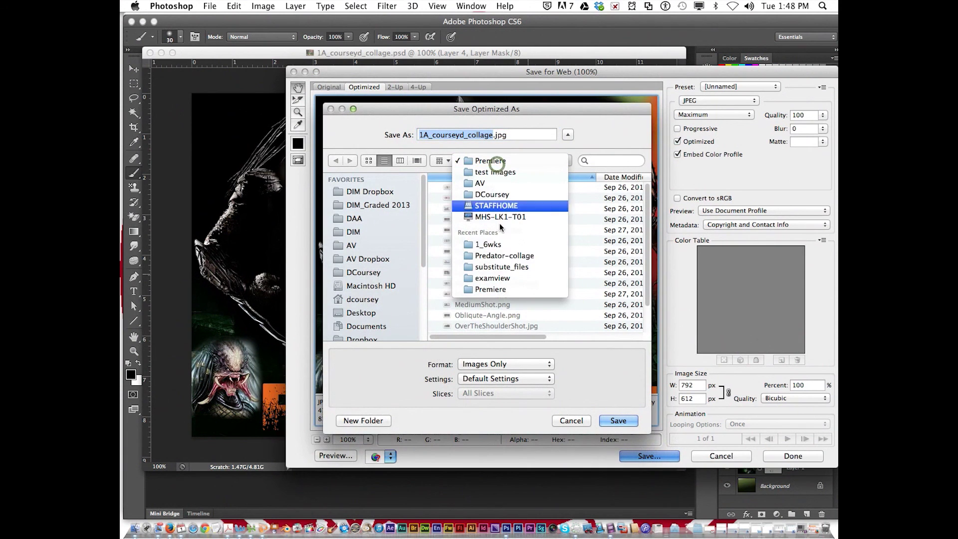
left_click(509, 245)
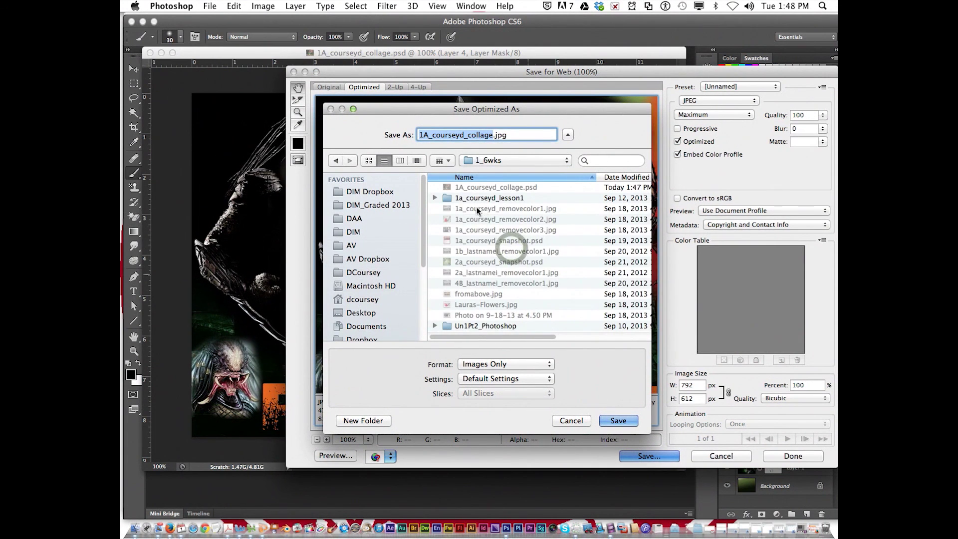
left_click(629, 420)
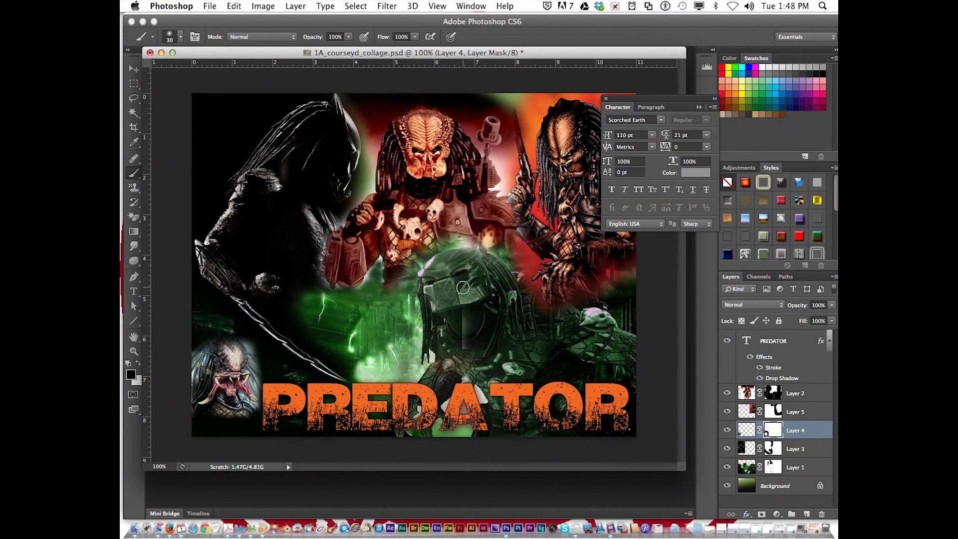
In Finder, drag 1A_…_collage.psd from Documents/1_6wks onto DIM Dropbox in the sidebar.
left_click(139, 525)
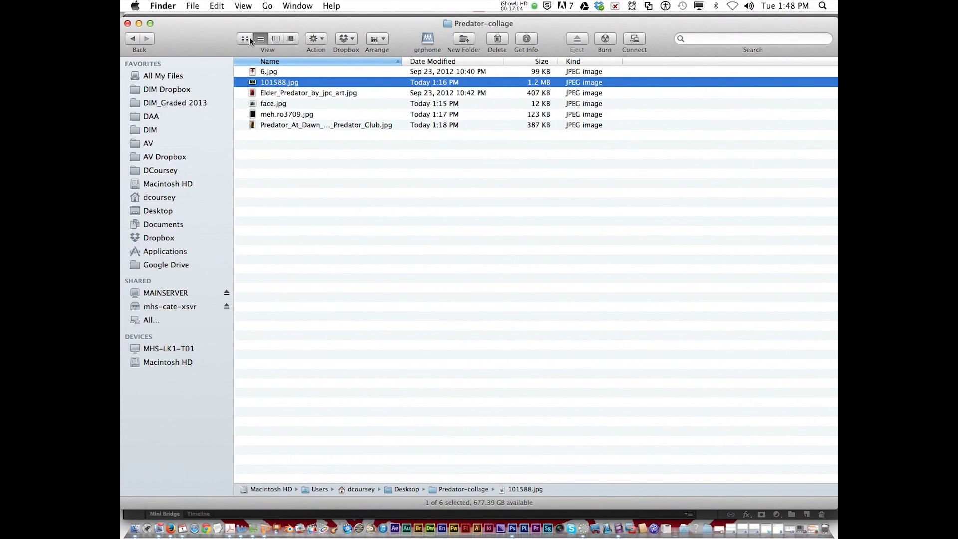
left_click(164, 223)
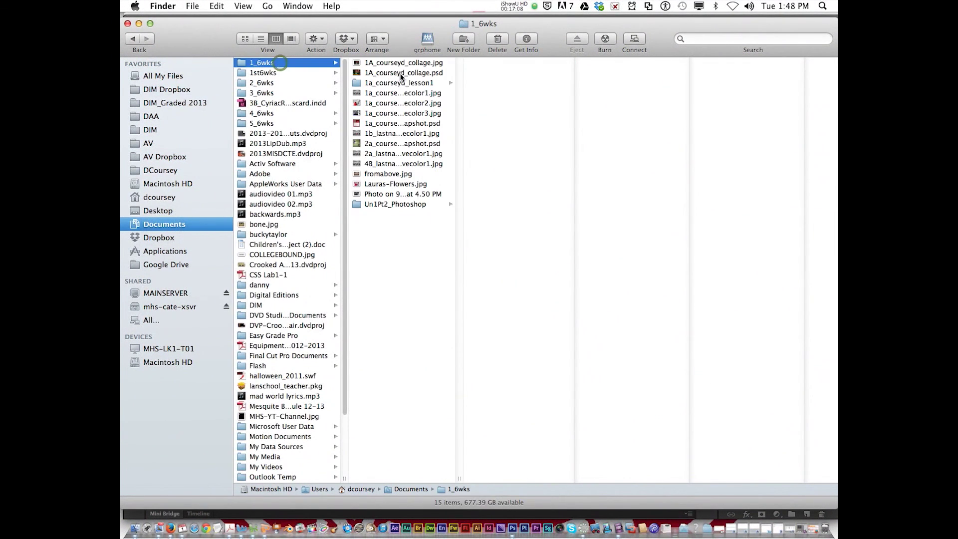
left_click(388, 73)
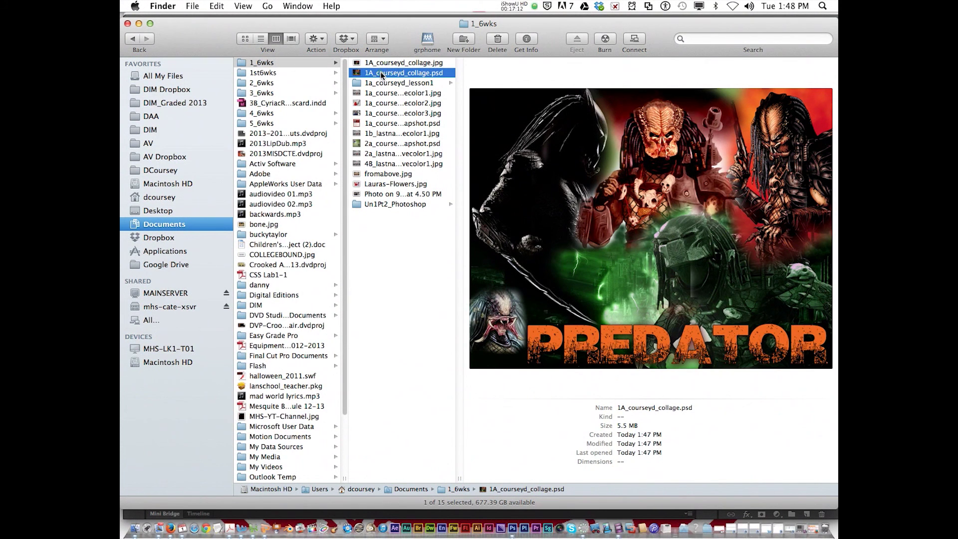
left_click_drag(382, 75, 178, 86)
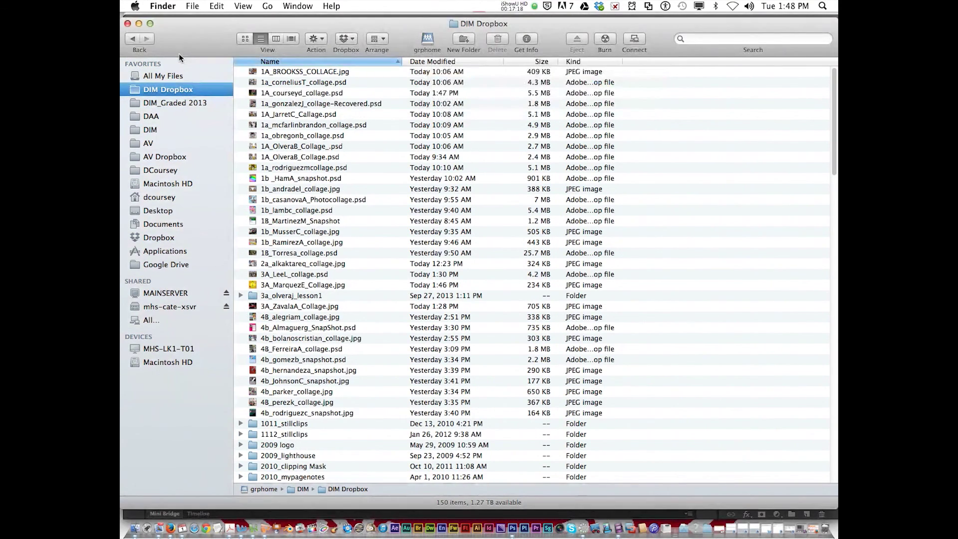